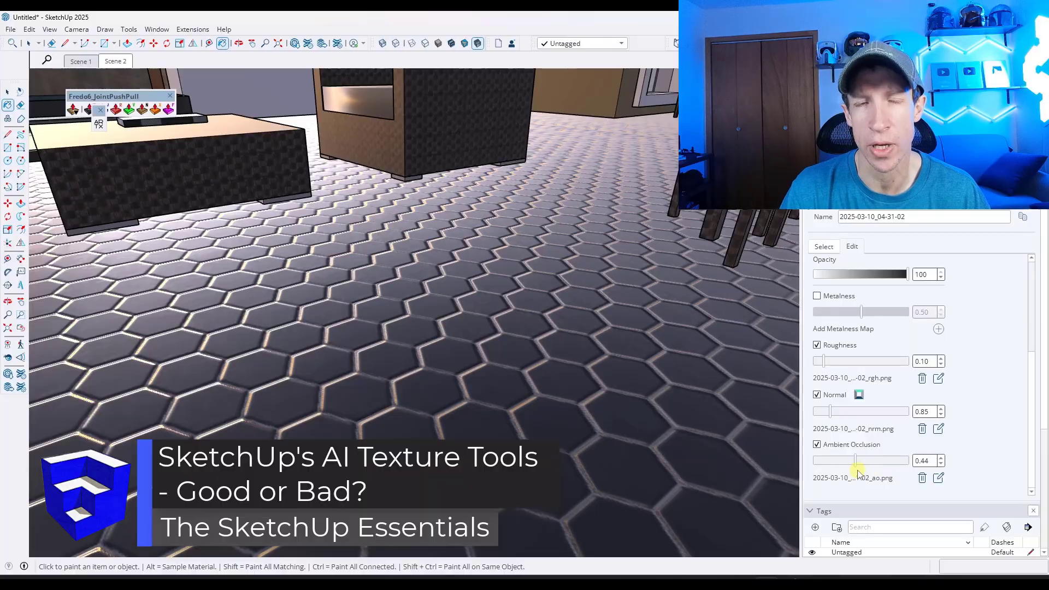
# Set the texture width of the hexagon tile floor material to 7'.
pyautogui.scroll(3, 929, 427)
pyautogui.doubleClick(850, 284)
pyautogui.write('7')
pyautogui.press('Return')
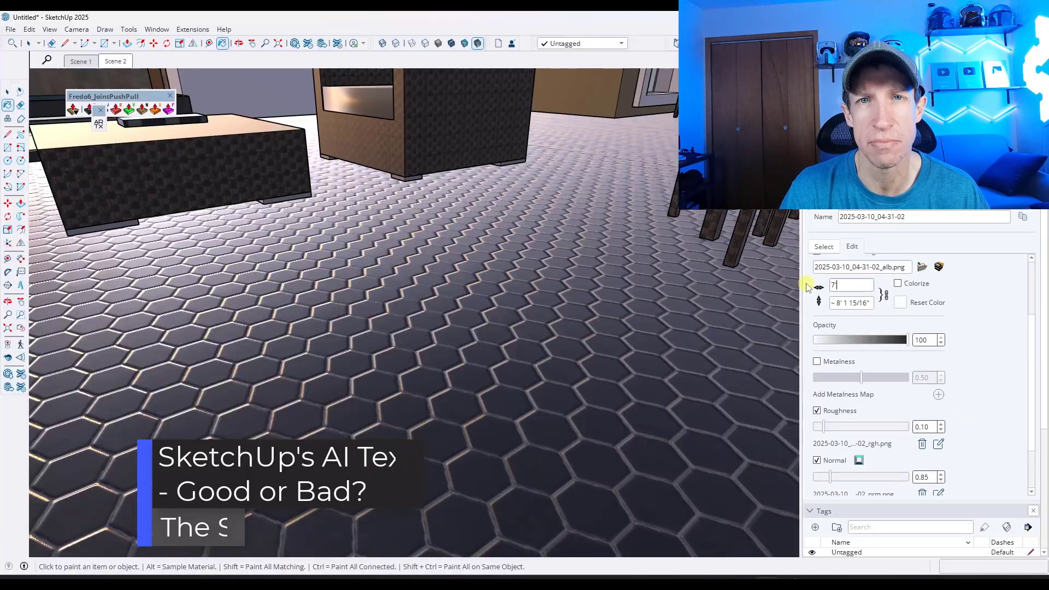
pyautogui.scroll(1, 874, 328)
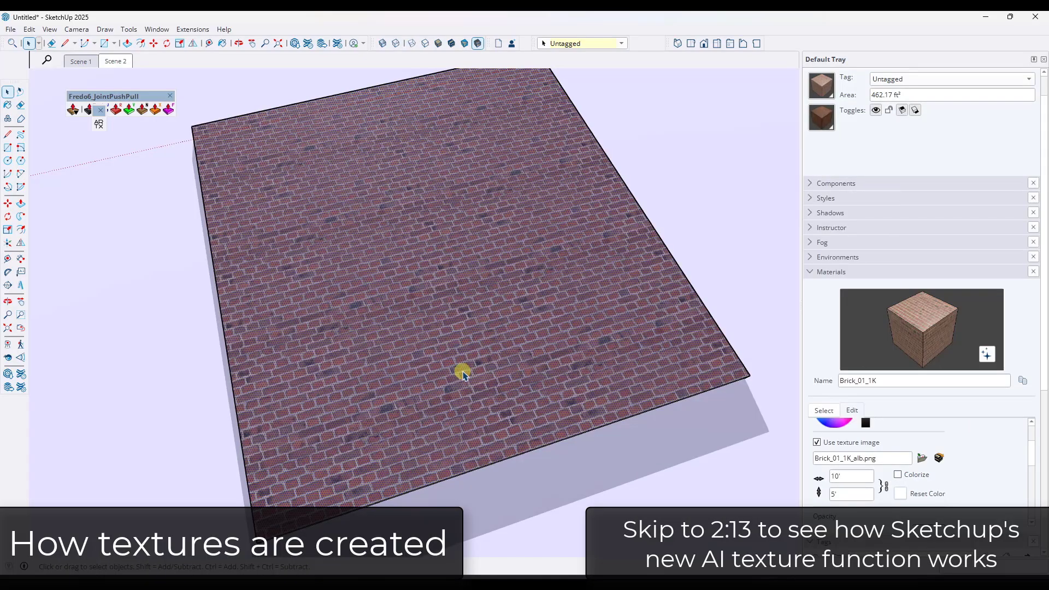
# Deselect the brick face and examine its texture tiling from a distance and up close.
pyautogui.moveTo(489, 346); pyautogui.dragTo(447, 280, button='middle')
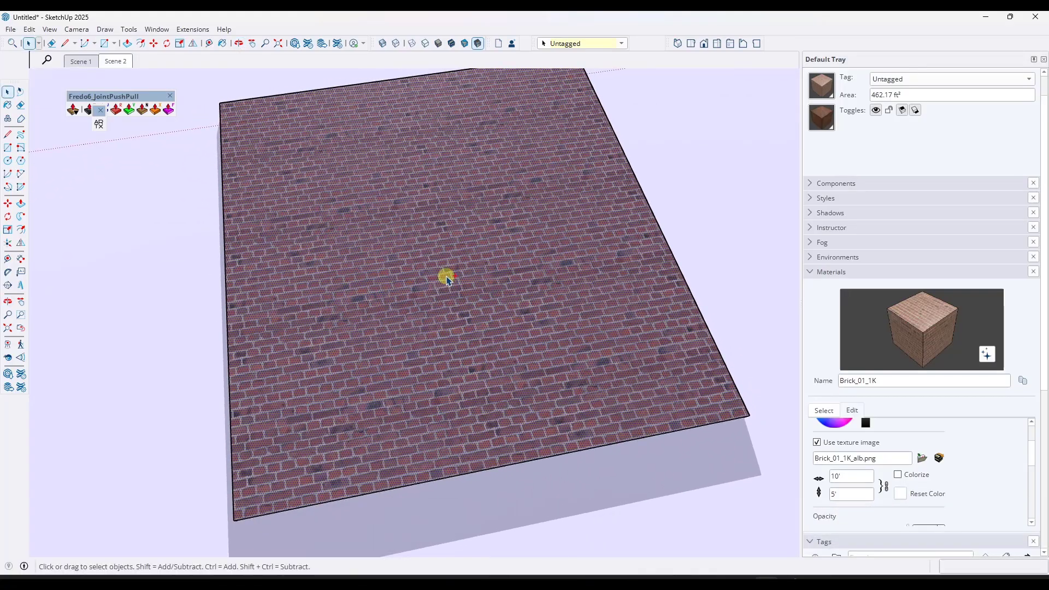
pyautogui.hotkey('ctrl', 't')
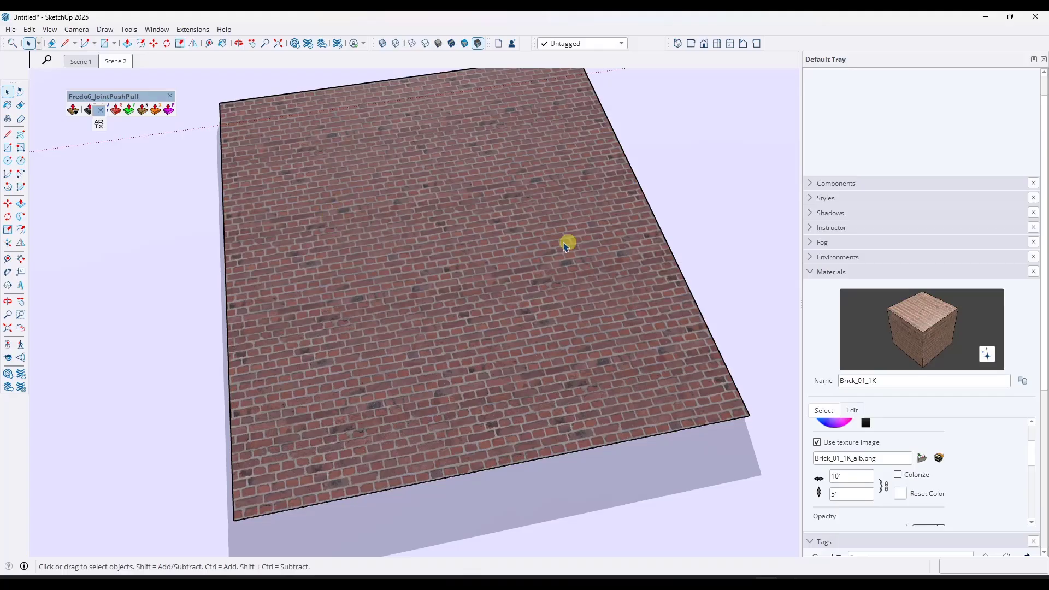
pyautogui.moveTo(461, 370); pyautogui.dragTo(473, 325, button='middle')
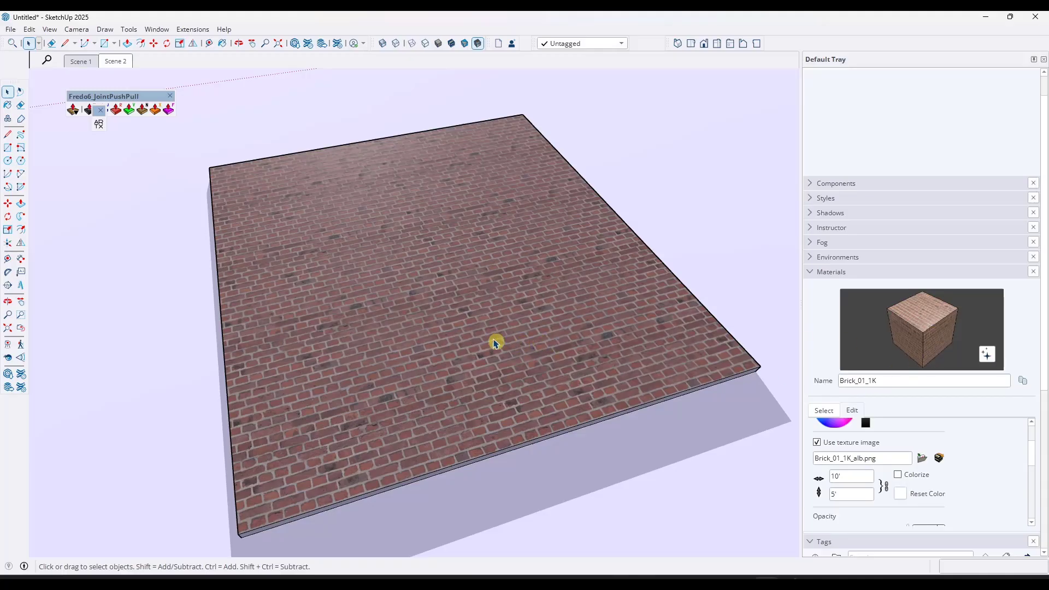
pyautogui.scroll(3, 421, 345)
pyautogui.moveTo(422, 344); pyautogui.dragTo(329, 248, button='middle')
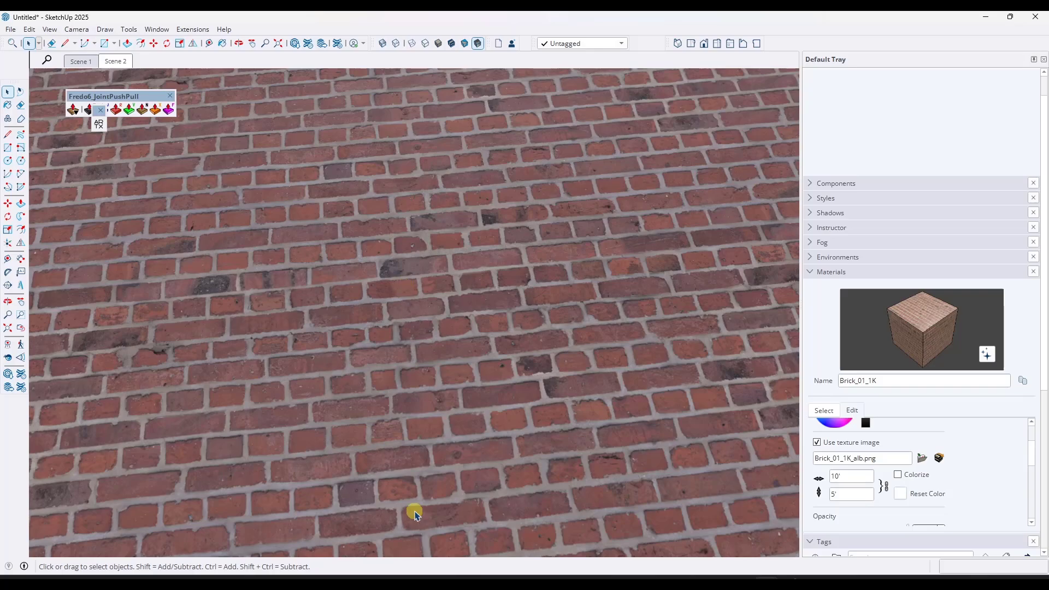
pyautogui.scroll(-5, 479, 475)
pyautogui.moveTo(480, 452); pyautogui.dragTo(578, 290, button='middle')
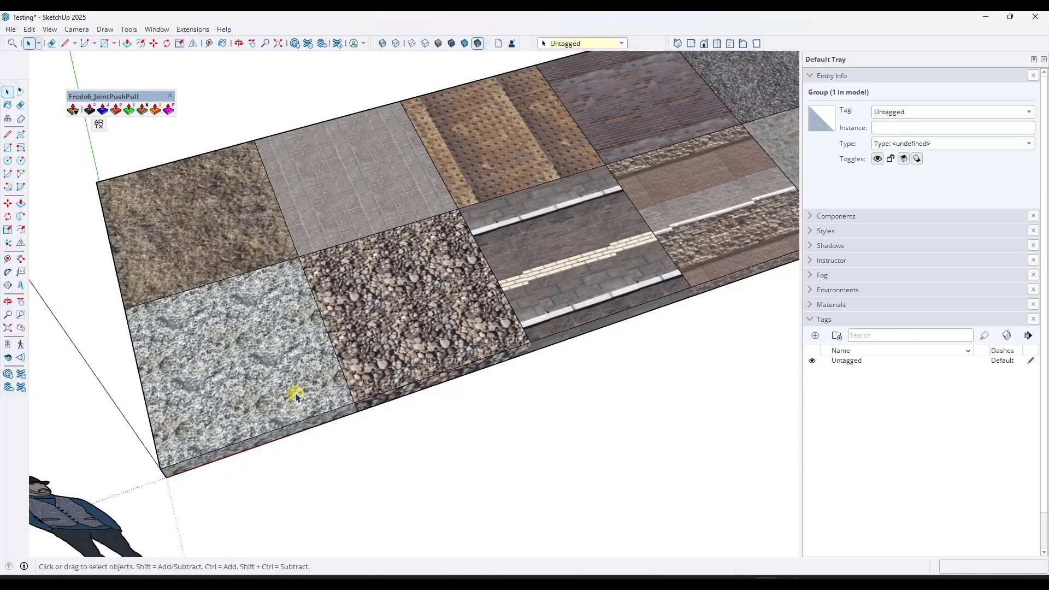
# Examine the pebble texture sample up close for seams and repeats, and compare it with the neighbouring samples.
pyautogui.scroll(10, 428, 311)
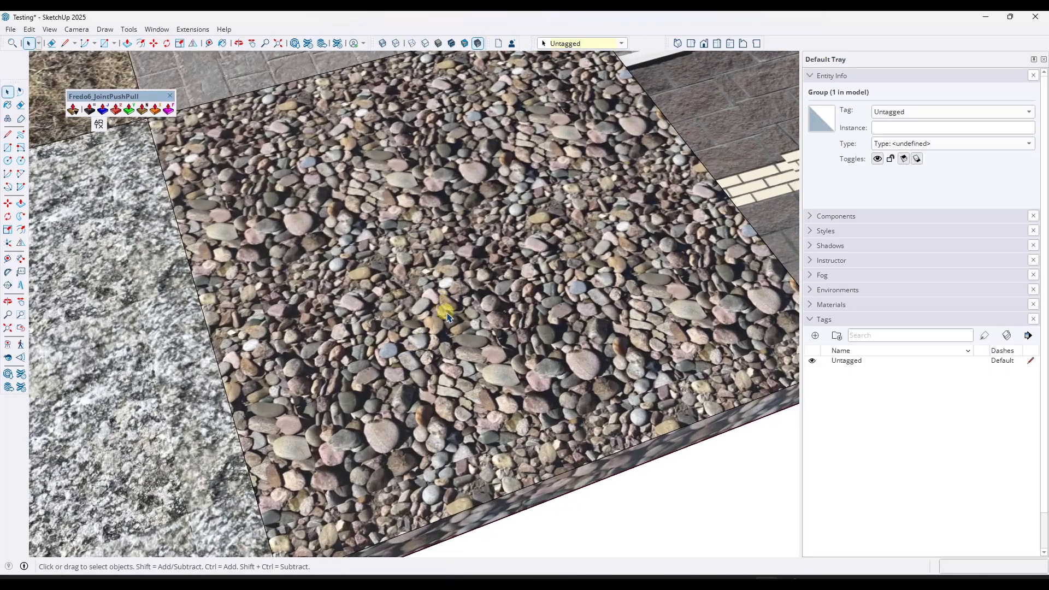
pyautogui.scroll(-10, 400, 340)
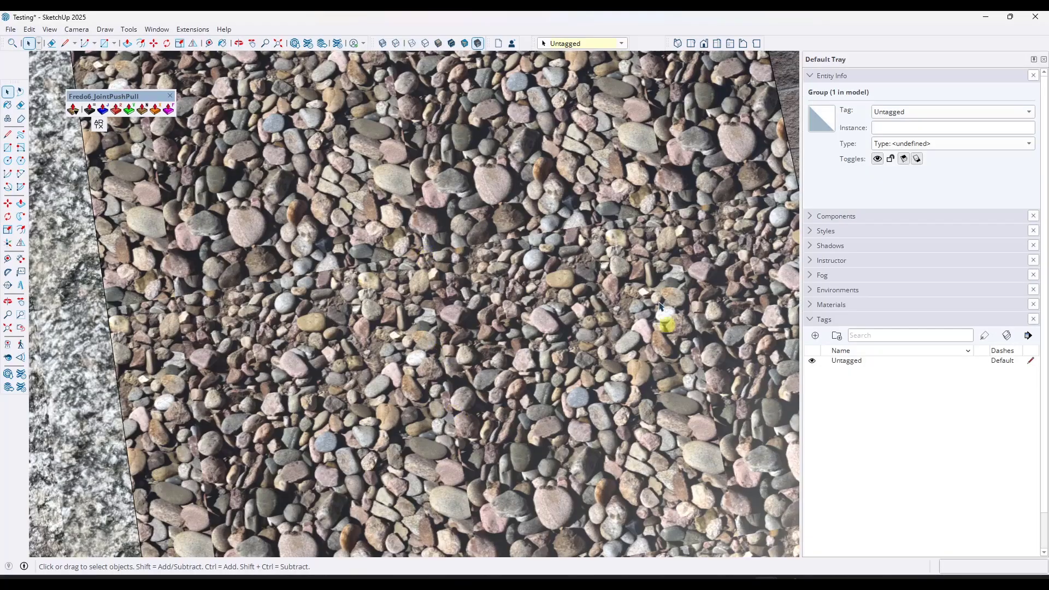
pyautogui.scroll(10, 432, 250)
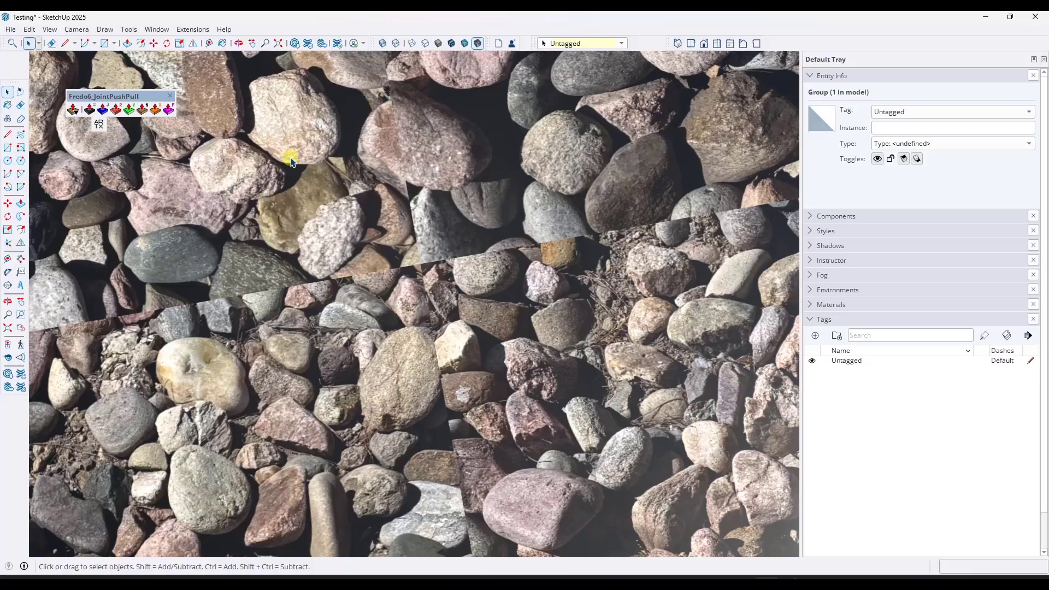
pyautogui.scroll(-10, 299, 314)
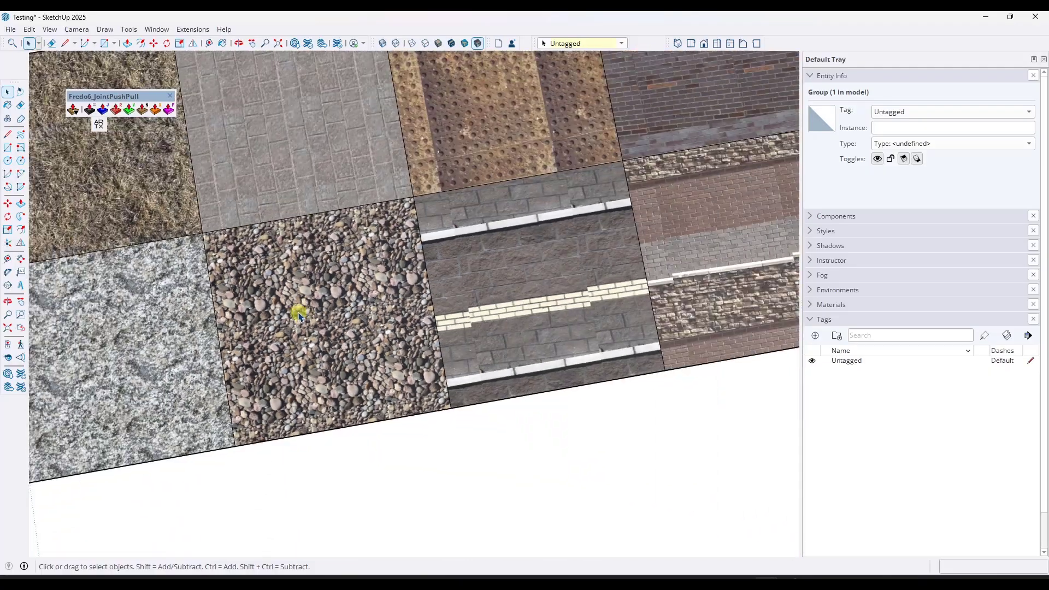
pyautogui.scroll(-2, 306, 311)
pyautogui.scroll(-3, 240, 287)
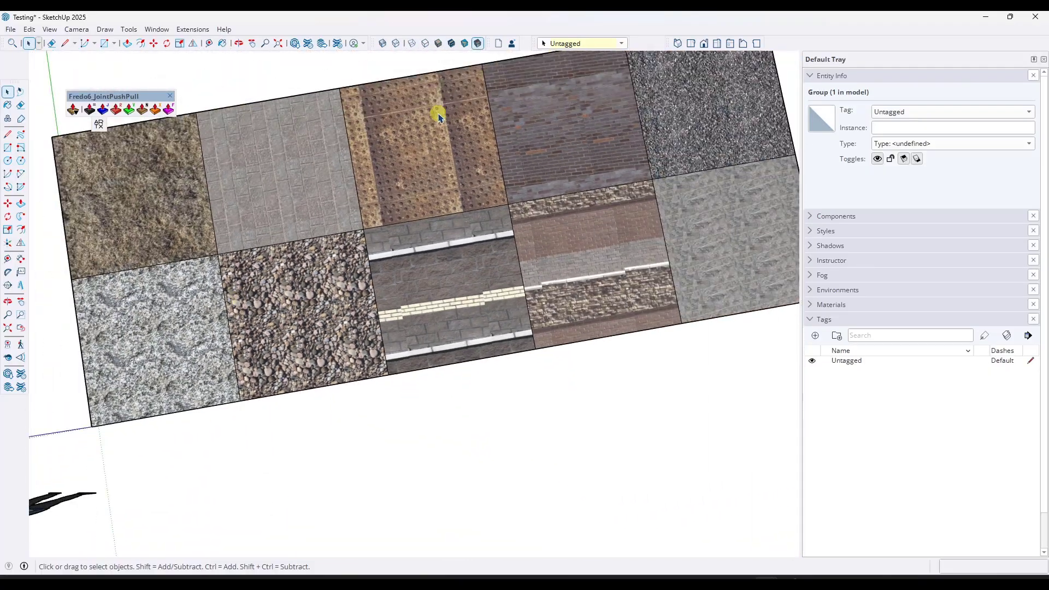
# Inspect how the rusty metal, dark brick and gravel samples repeat across their squares.
pyautogui.scroll(3, 439, 116)
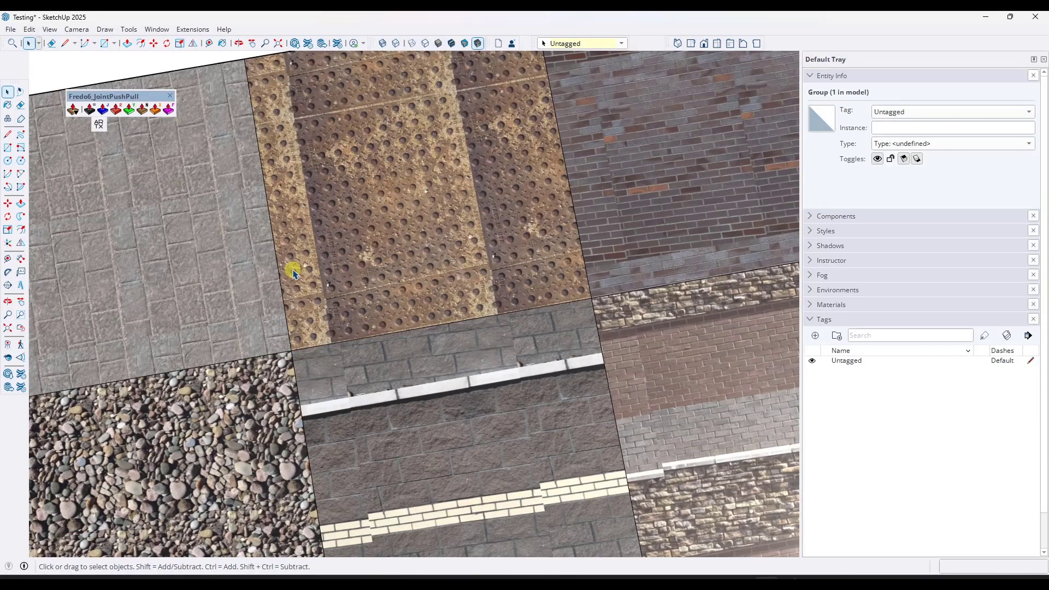
pyautogui.scroll(-2, 269, 265)
pyautogui.scroll(5, 501, 224)
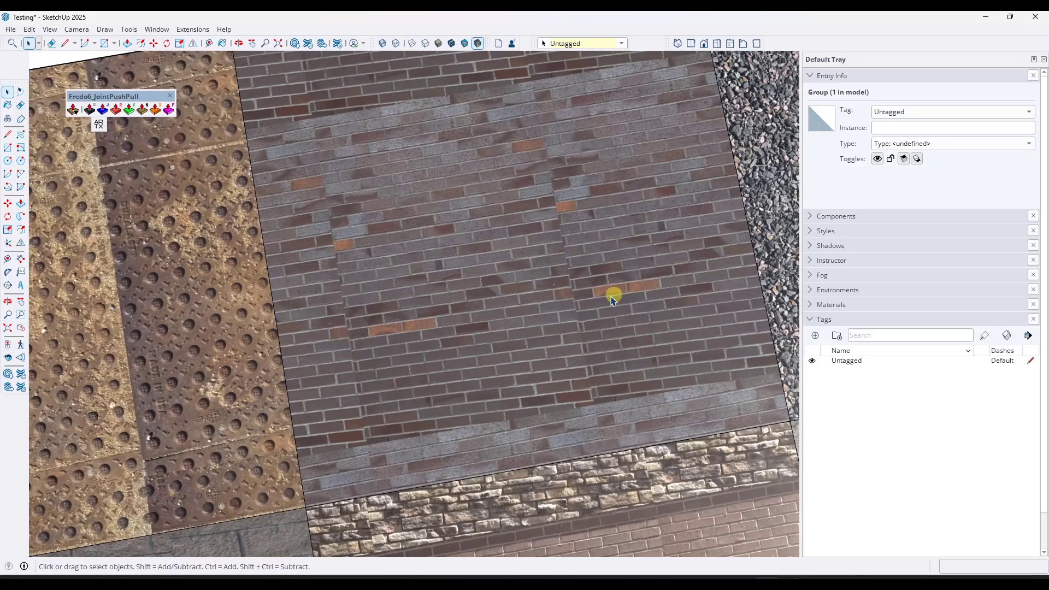
pyautogui.scroll(-5, 428, 276)
pyautogui.scroll(3, 662, 250)
pyautogui.scroll(1, 610, 241)
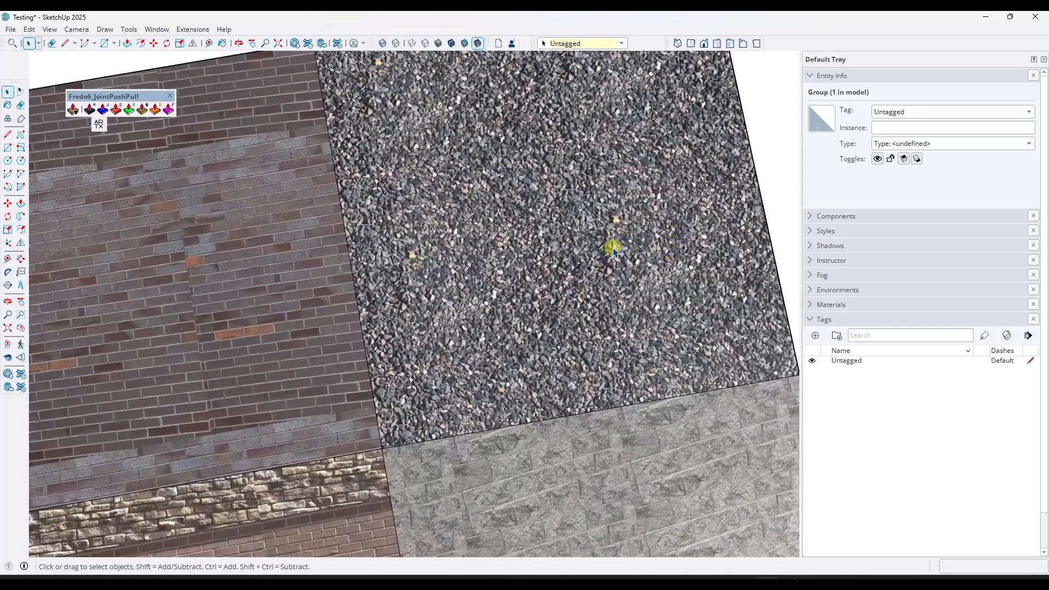
pyautogui.scroll(-3, 525, 176)
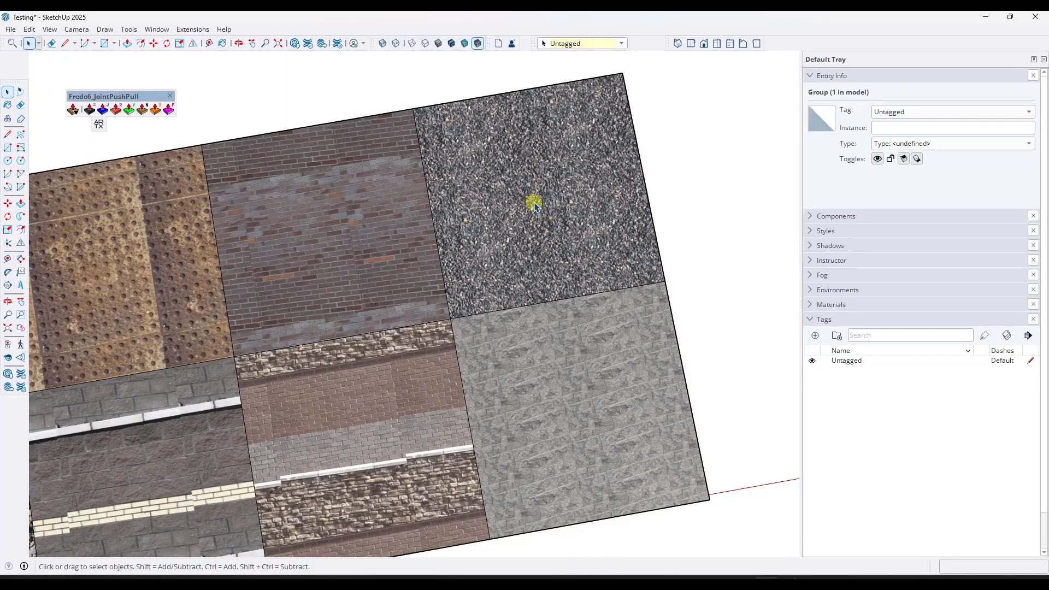
# Inspect the joints between repeats in the grey stone block sample, then view the full row of samples.
pyautogui.scroll(3, 571, 423)
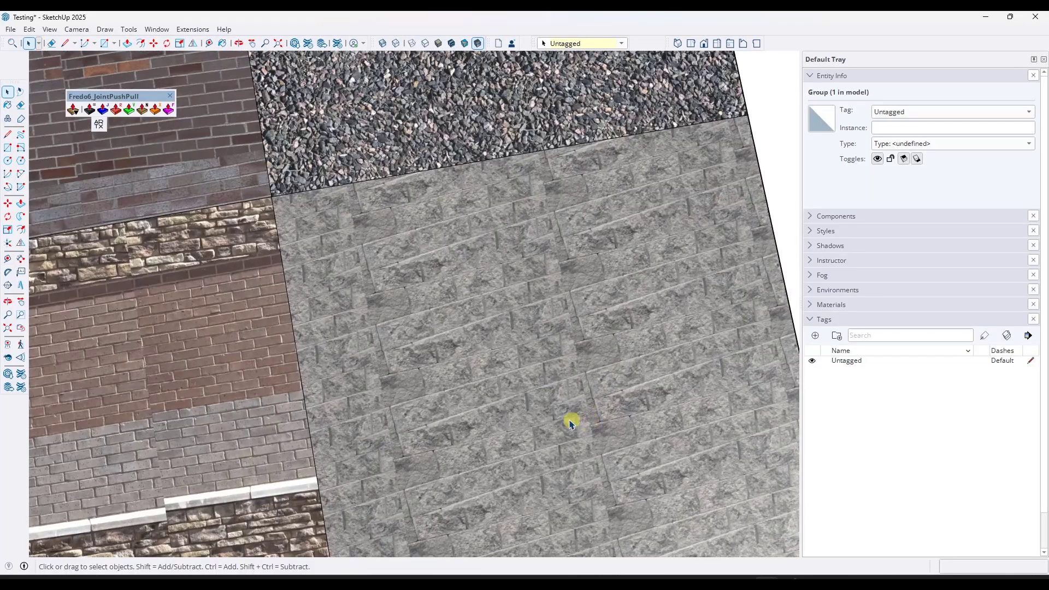
pyautogui.scroll(2, 507, 419)
pyautogui.scroll(2, 232, 298)
pyautogui.scroll(2, 230, 300)
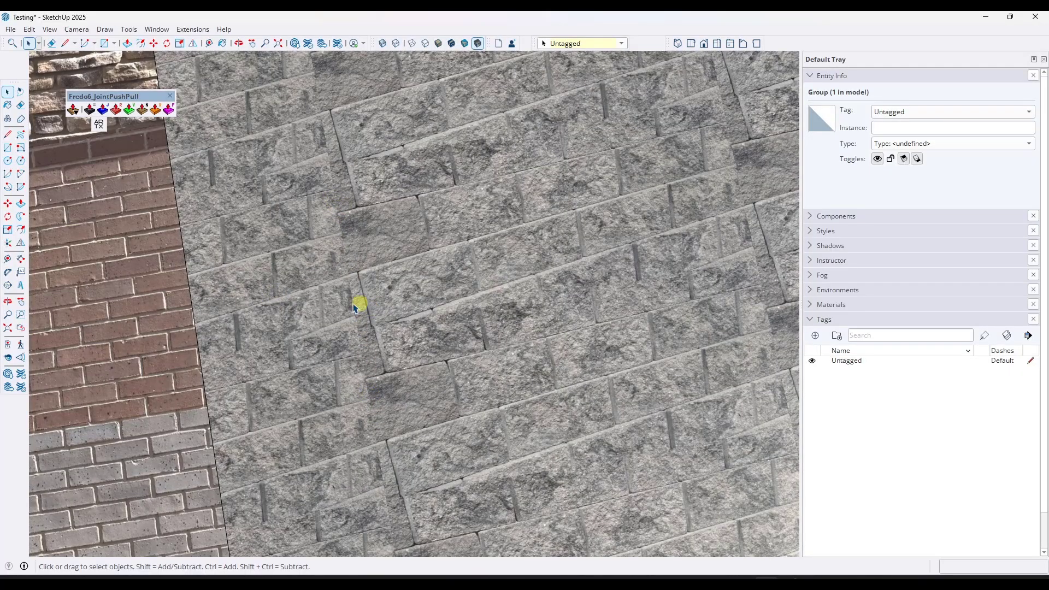
pyautogui.scroll(-10, 354, 307)
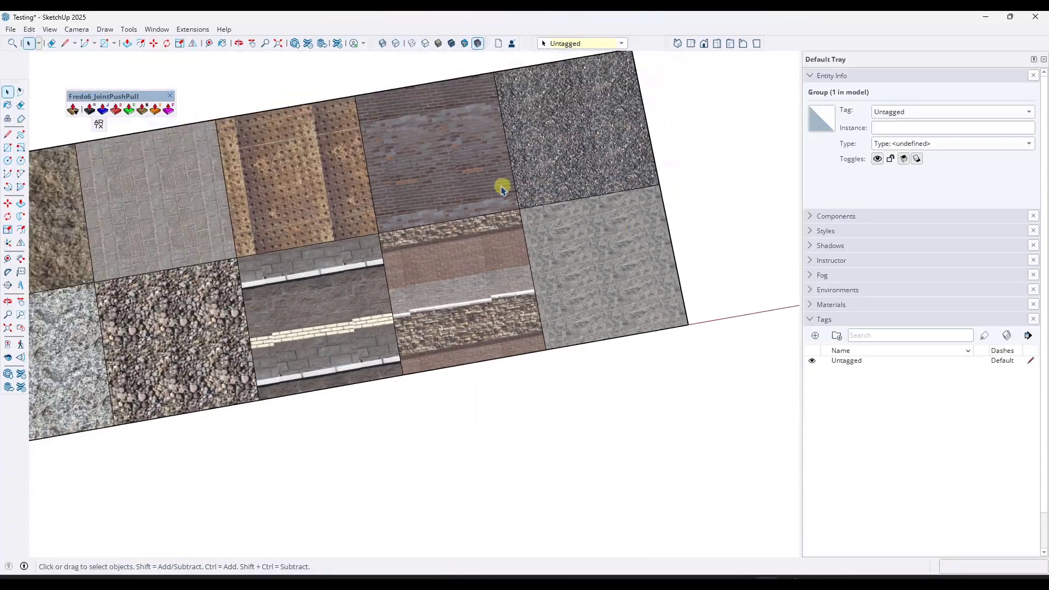
pyautogui.moveTo(501, 188); pyautogui.dragTo(274, 225, button='middle')
# Switch to the Untitled model, activate Scene 2 and frame the floor around the coffee table.
pyautogui.moveTo(747, 573)
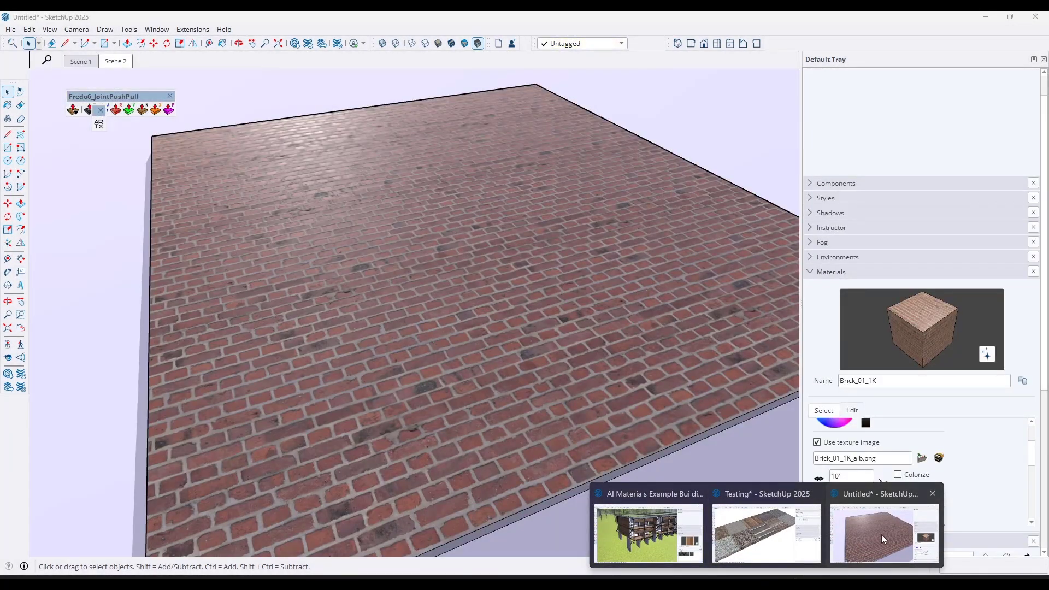
pyautogui.click(883, 539)
pyautogui.click(116, 62)
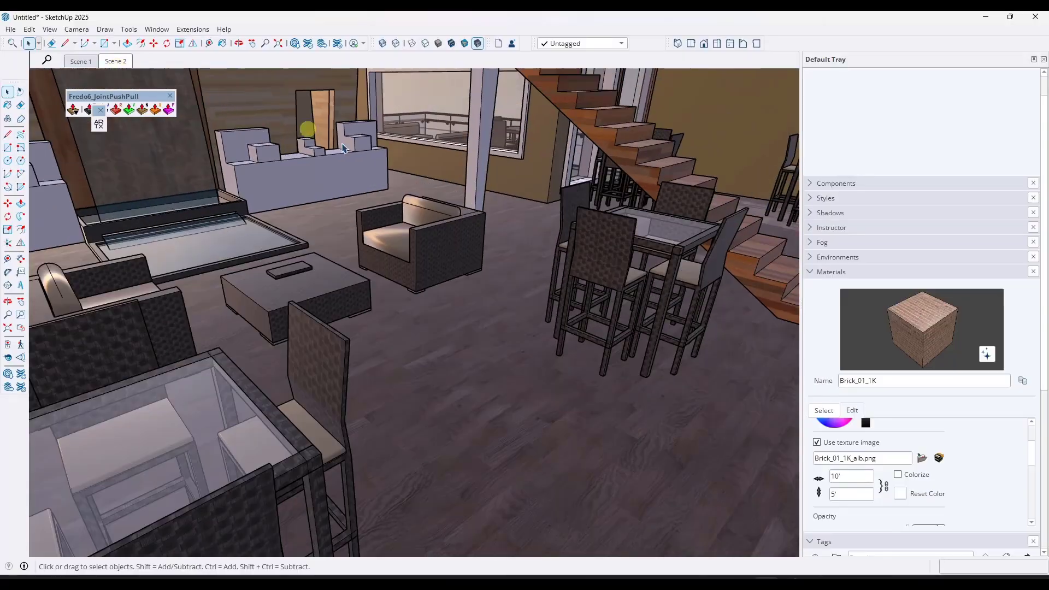
pyautogui.press('w')
pyautogui.moveTo(449, 347); pyautogui.dragTo(393, 340)
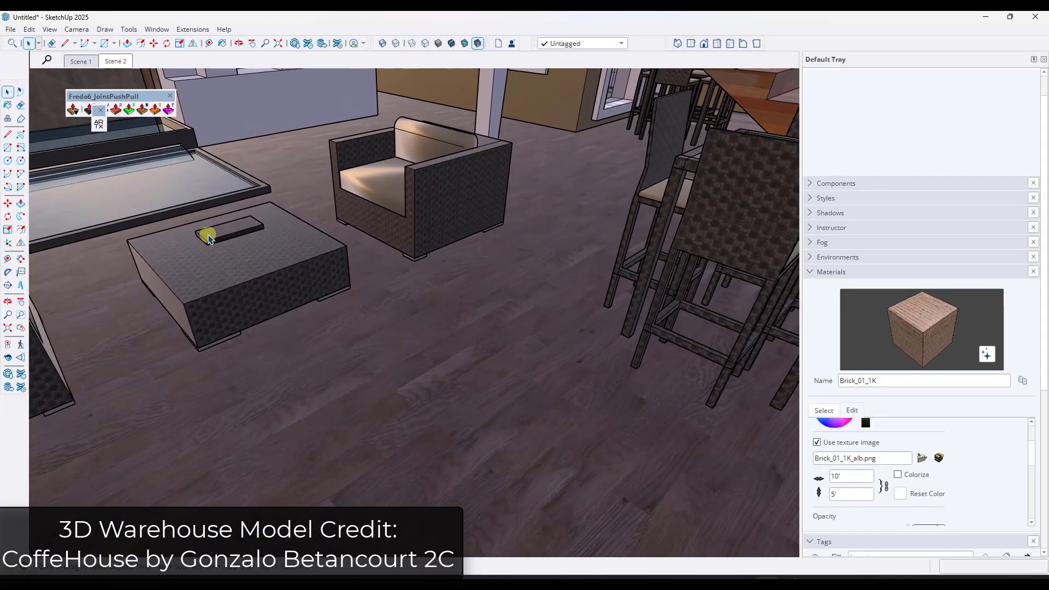
pyautogui.moveTo(211, 232); pyautogui.dragTo(208, 262)
pyautogui.press('space')
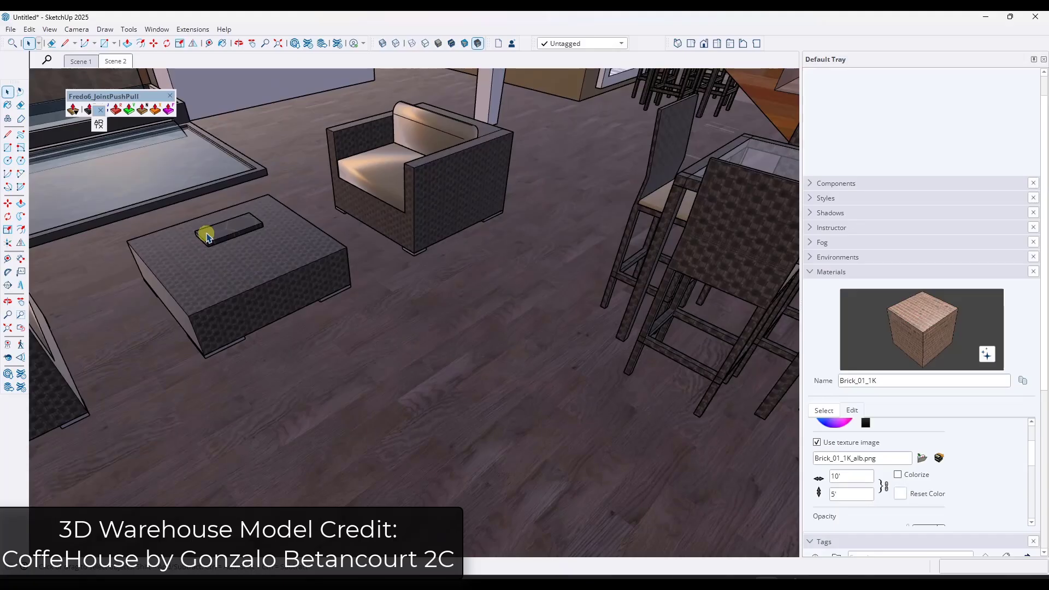
# Sample the hexagon tile material from the flat object on the coffee table and paint the coffee house floor with it.
pyautogui.click(821, 409)
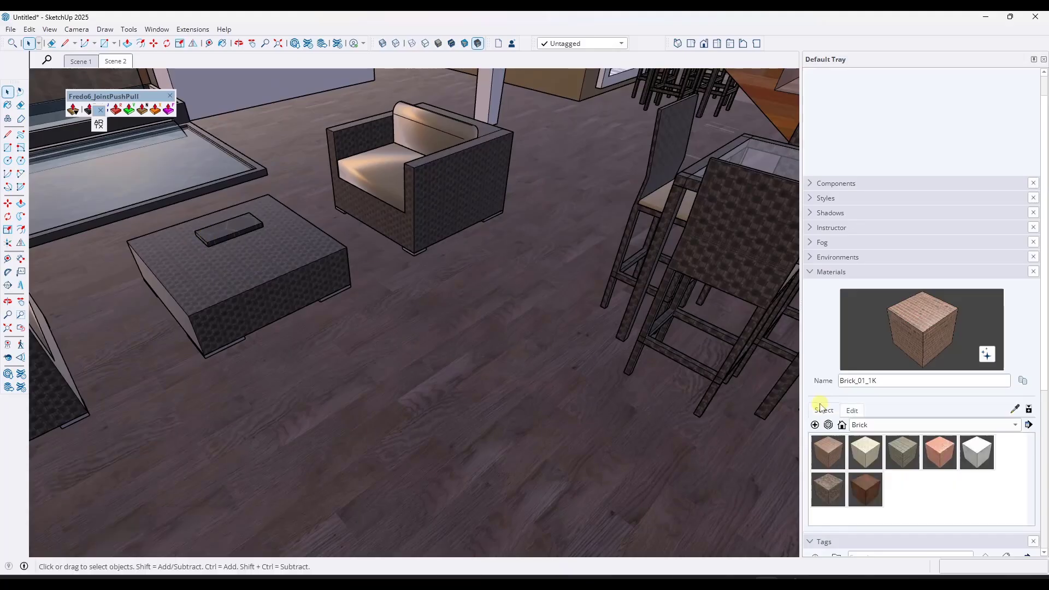
pyautogui.press('b')
pyautogui.press('alt')
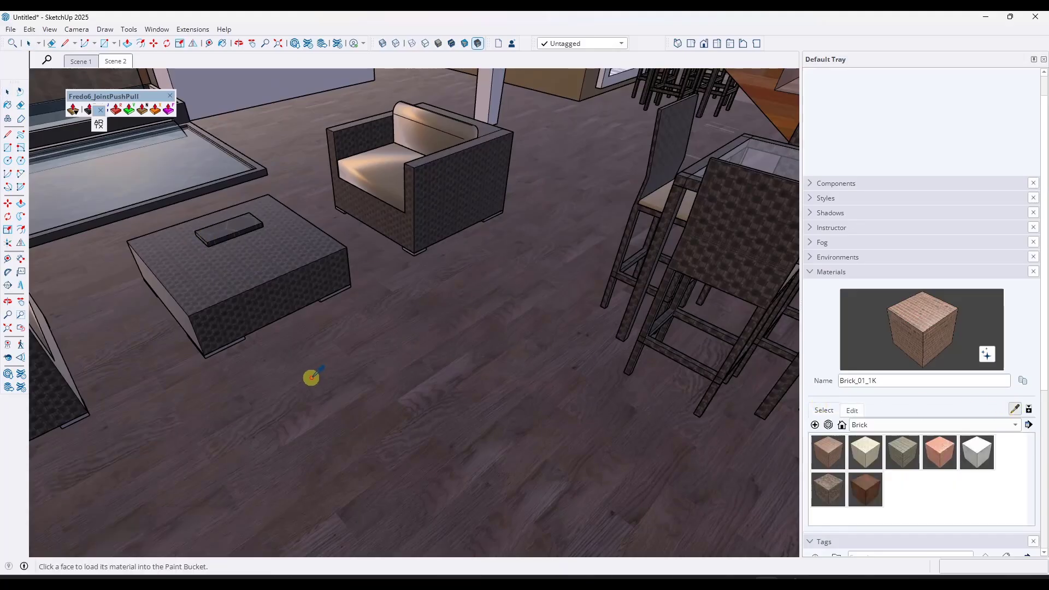
pyautogui.keyDown('alt'); pyautogui.click(228, 229); pyautogui.keyUp('alt')
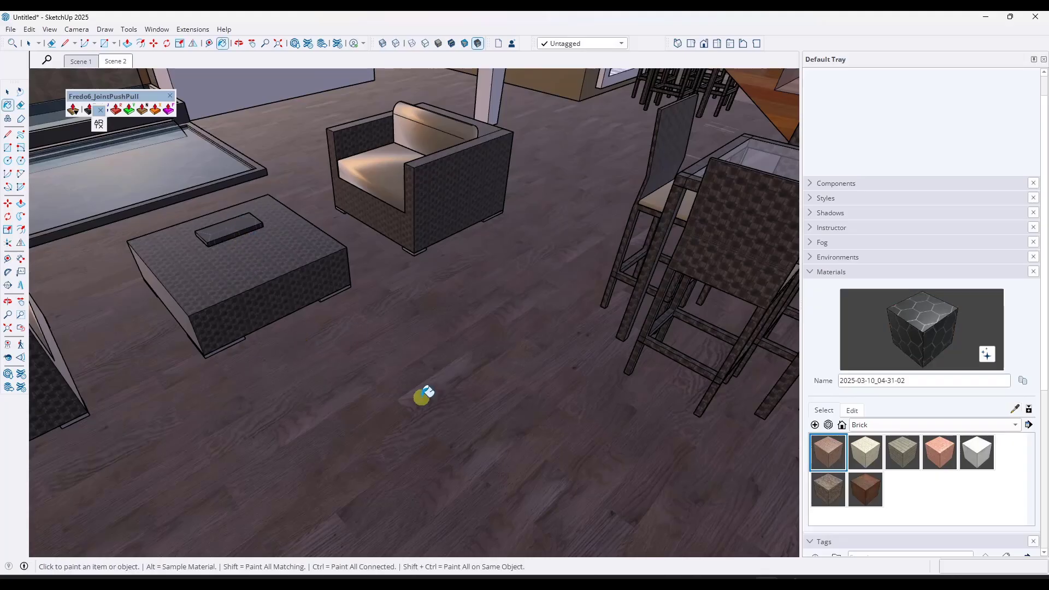
pyautogui.rightClick(423, 395)
pyautogui.click(440, 326)
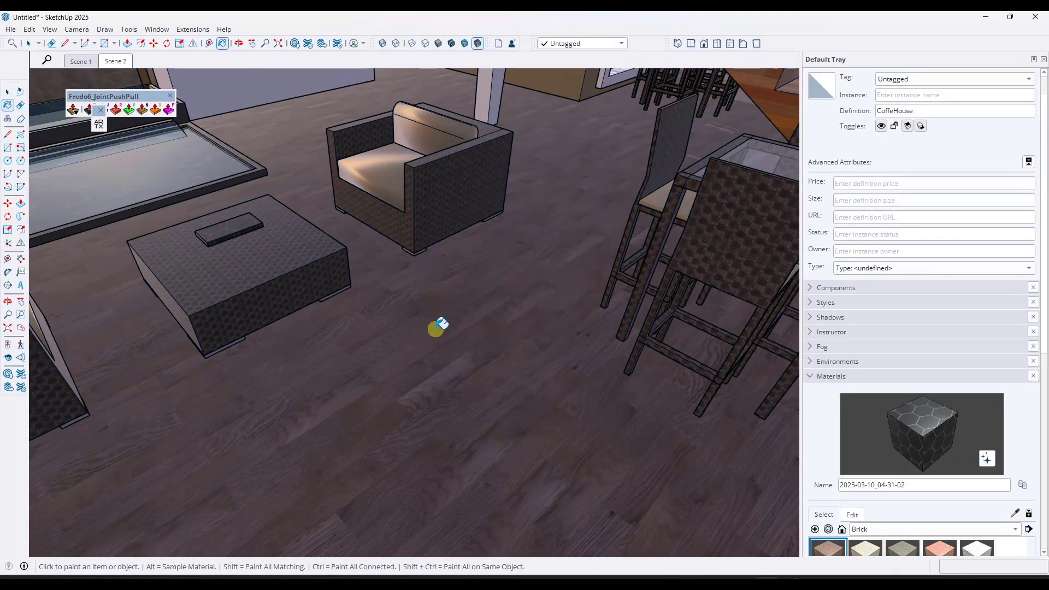
pyautogui.rightClick(439, 325)
pyautogui.click(407, 344)
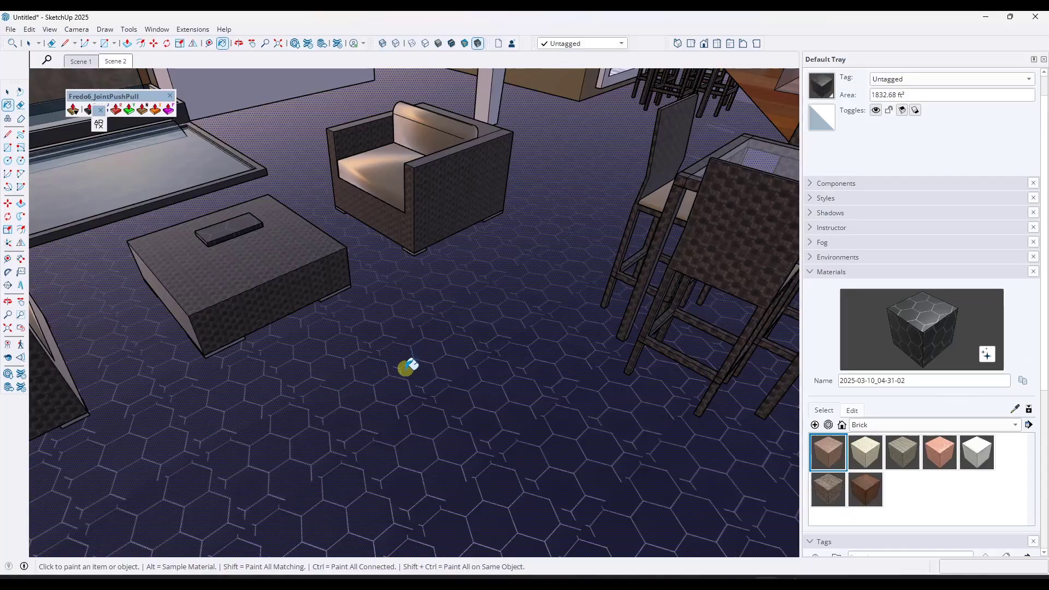
# Deselect the floor and examine how the hexagon pattern joins between repeats, both up close and across the room.
pyautogui.scroll(5, 311, 473)
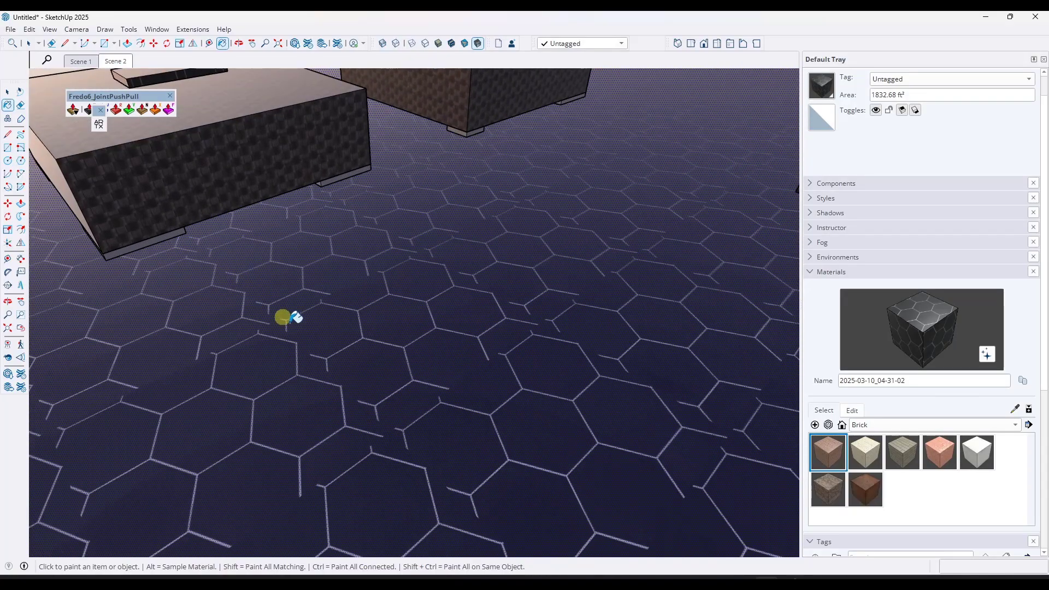
pyautogui.scroll(5, 372, 470)
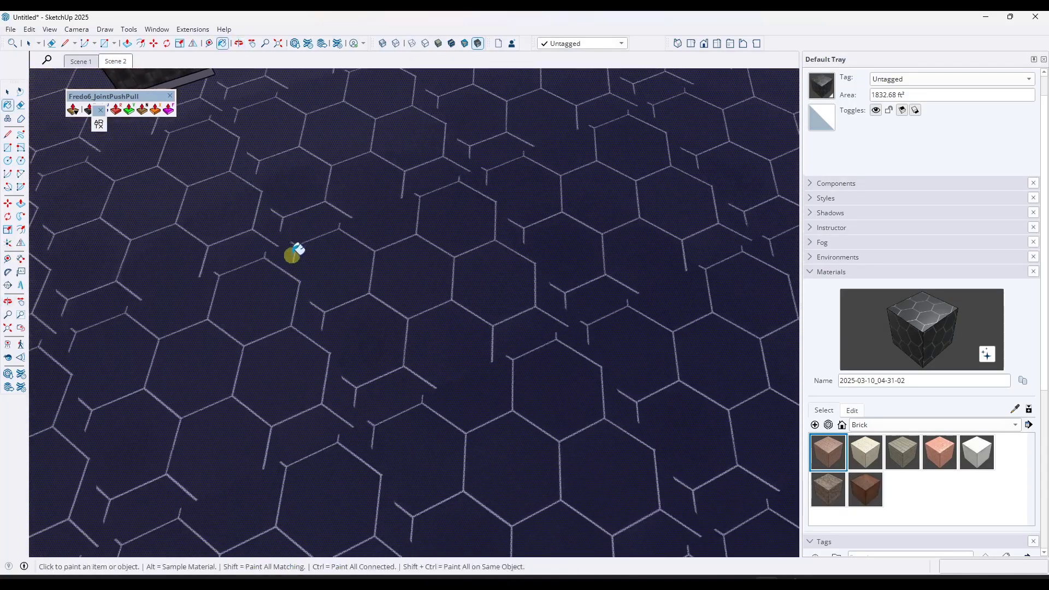
pyautogui.press('space')
pyautogui.scroll(-3, 404, 381)
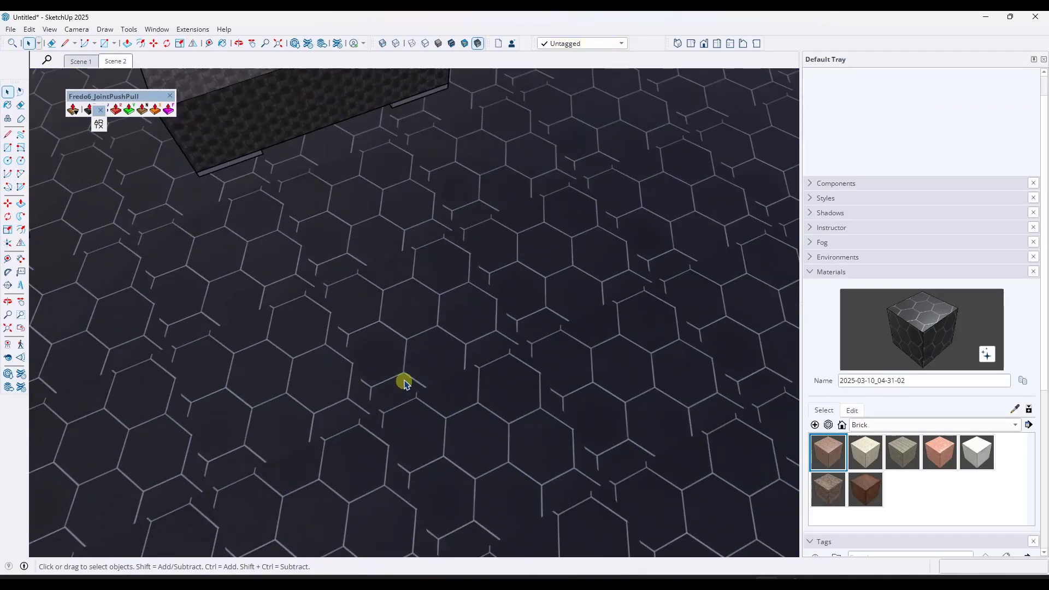
pyautogui.scroll(-6, 415, 377)
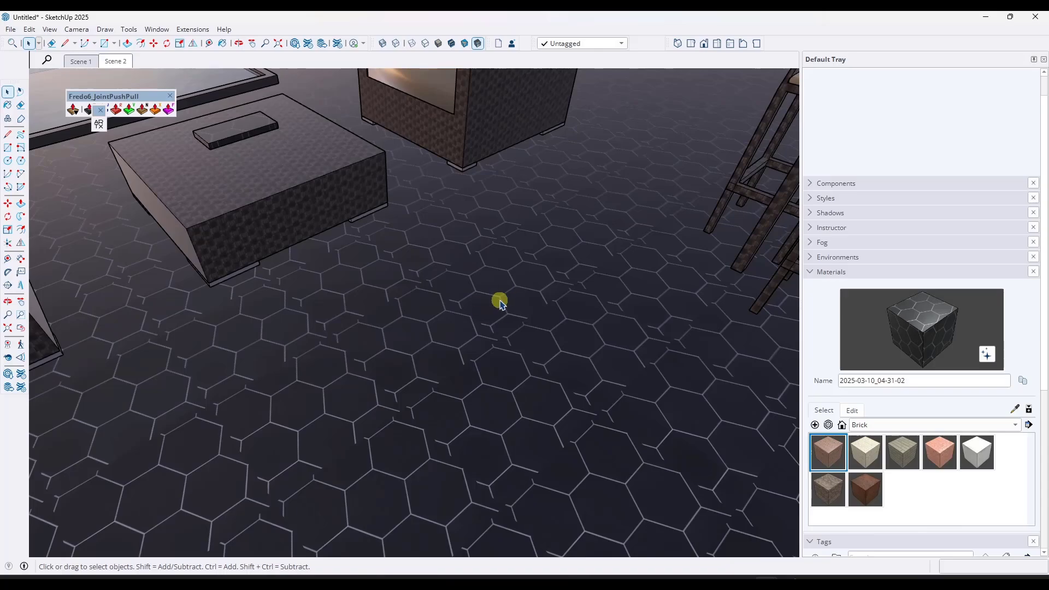
pyautogui.scroll(-3, 494, 290)
pyautogui.moveTo(492, 281); pyautogui.dragTo(412, 293, button='middle')
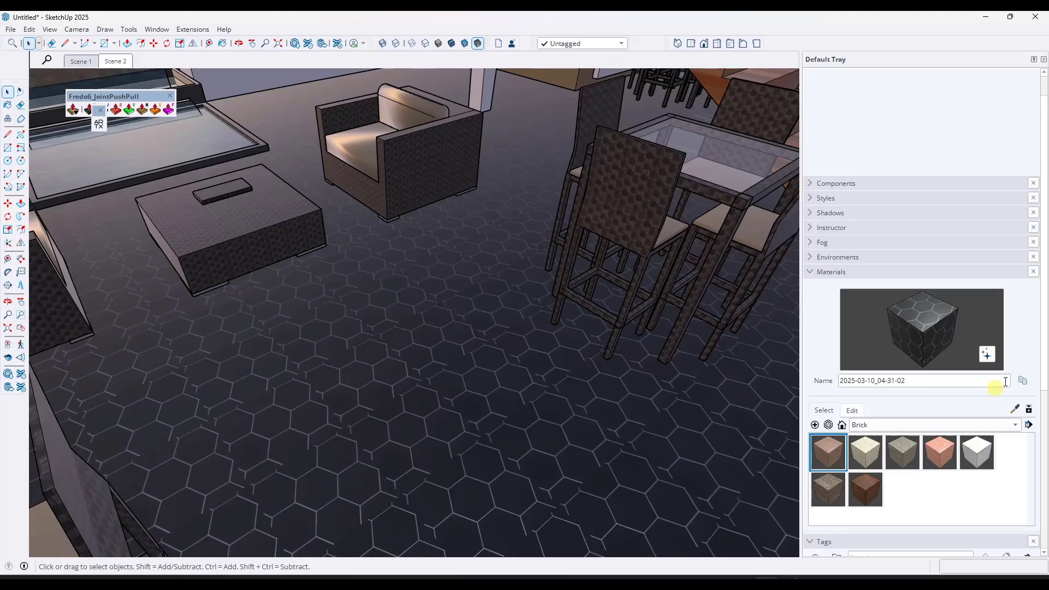
# Open the hexagon tile material for editing and review its metalness, roughness, normal and ambient occlusion settings.
pyautogui.scroll(-2, 1021, 366)
pyautogui.click(855, 347)
pyautogui.scroll(-5, 1013, 414)
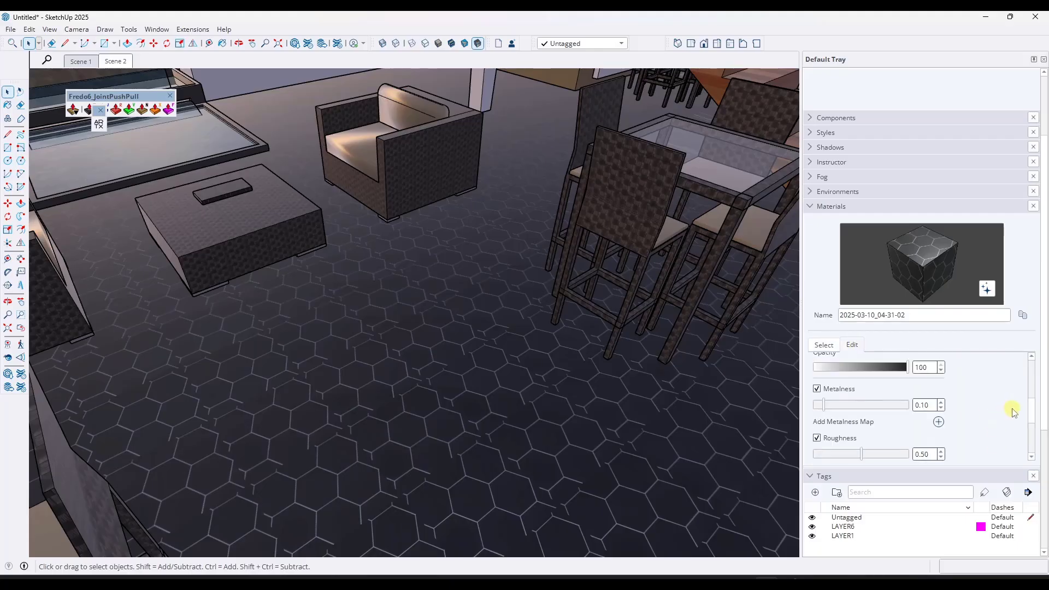
pyautogui.scroll(-1, 1017, 414)
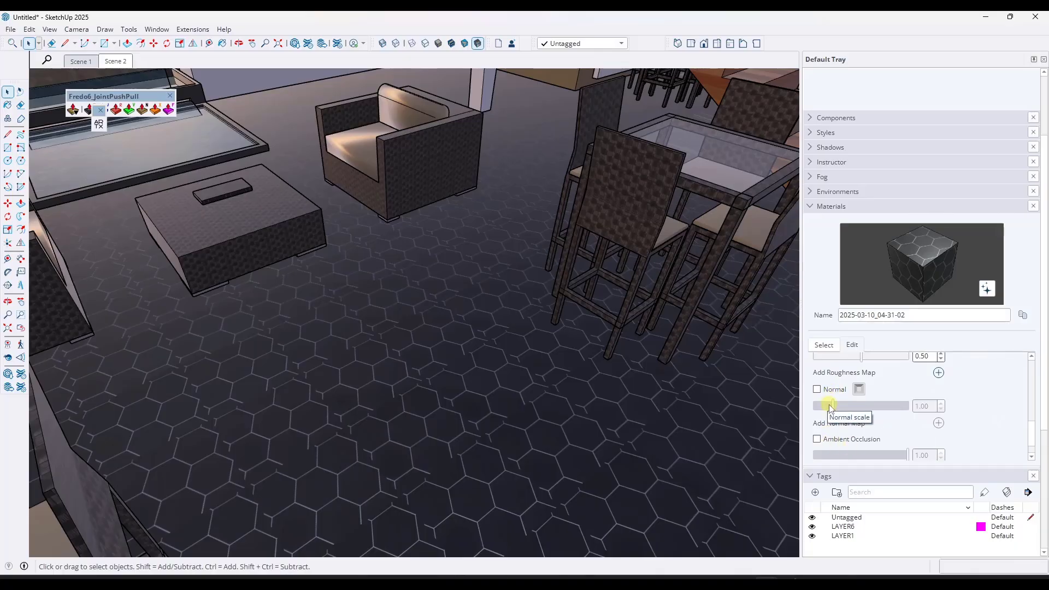
# Sample the hexagon tile material again, generate AI textures for it, and view its roughness, normal and ambient occlusion settings.
pyautogui.scroll(5, 1011, 415)
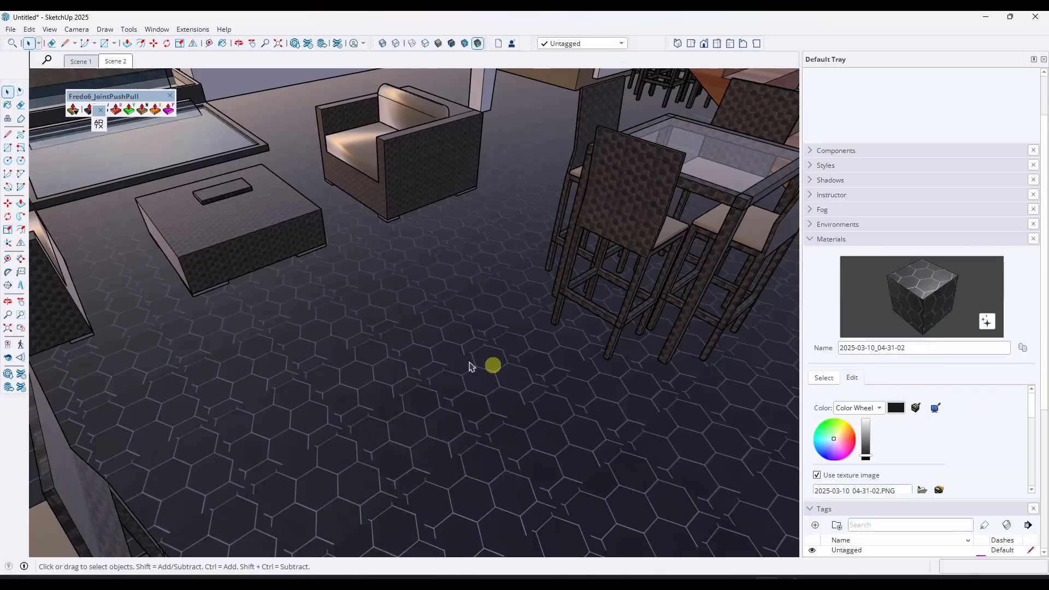
pyautogui.click(822, 377)
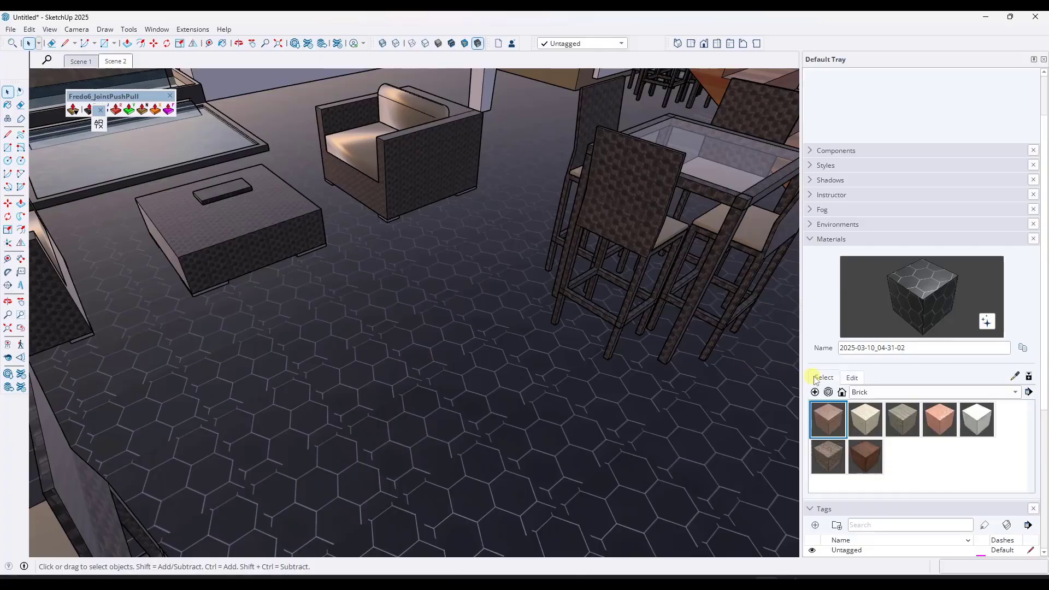
pyautogui.click(1012, 378)
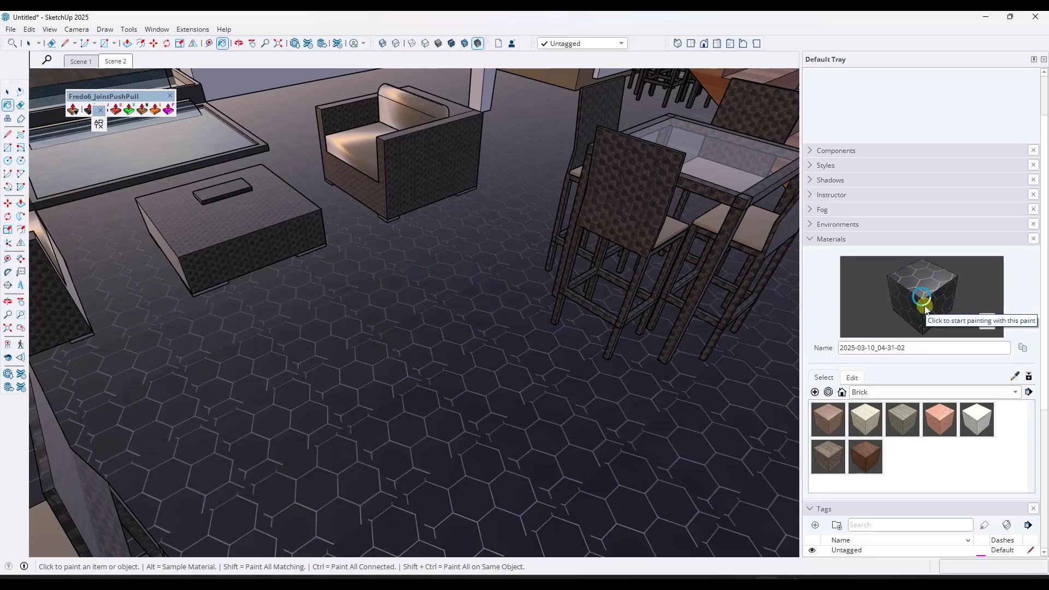
pyautogui.click(853, 381)
pyautogui.scroll(-5, 948, 445)
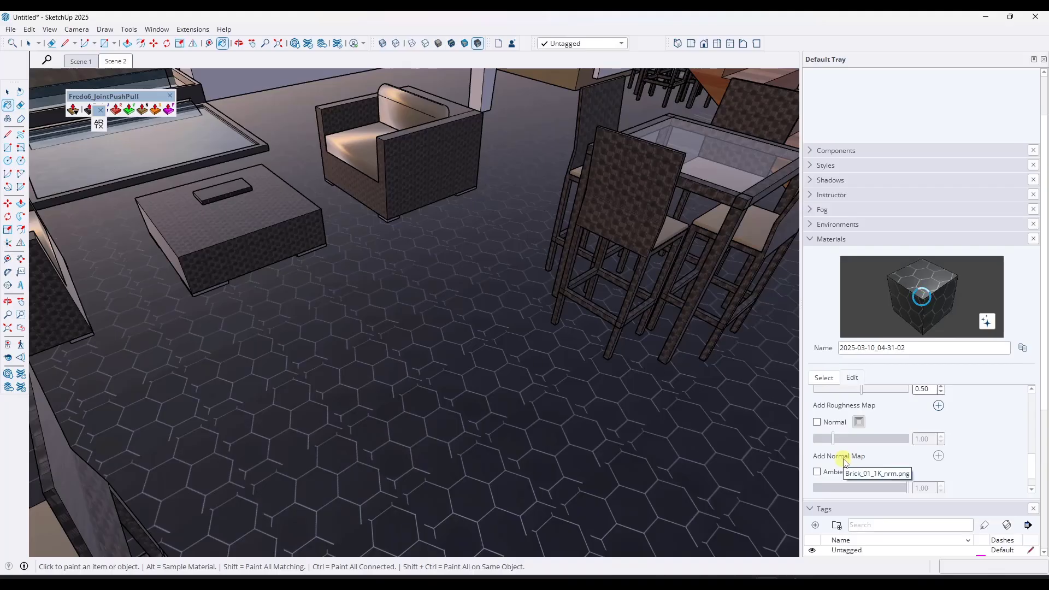
pyautogui.scroll(-1, 667, 426)
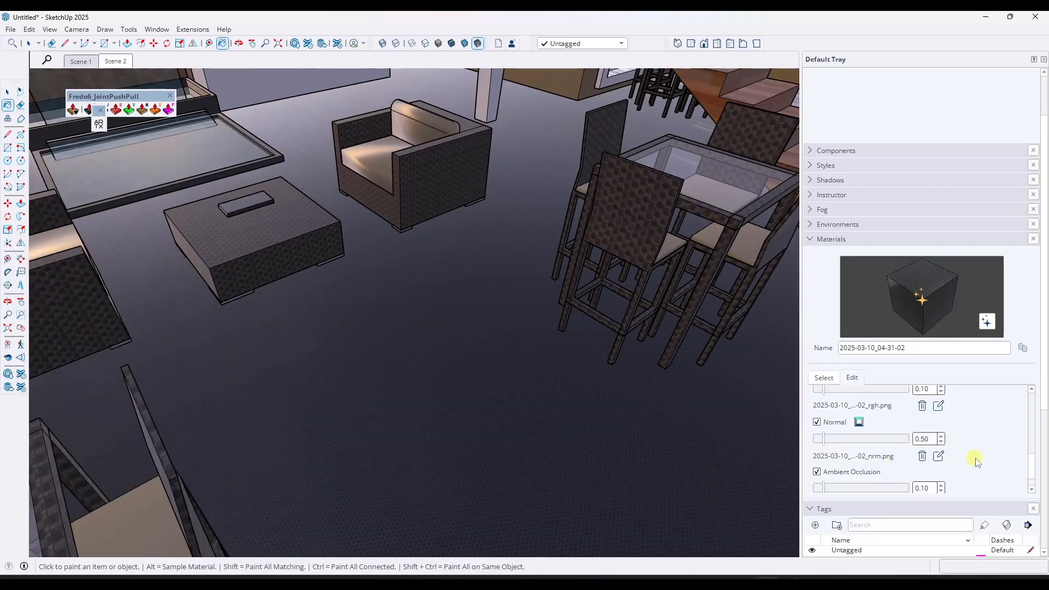
# Try texture widths of 5', 7' and 10' for the hexagon tile material, checking the floor across the room and up close.
pyautogui.scroll(5, 977, 462)
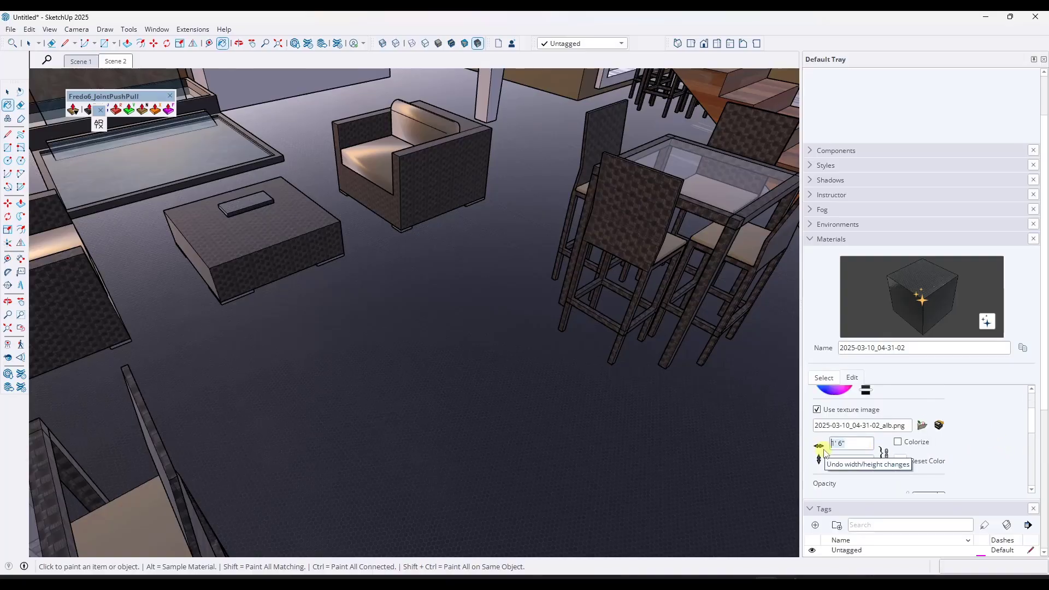
pyautogui.write("5'")
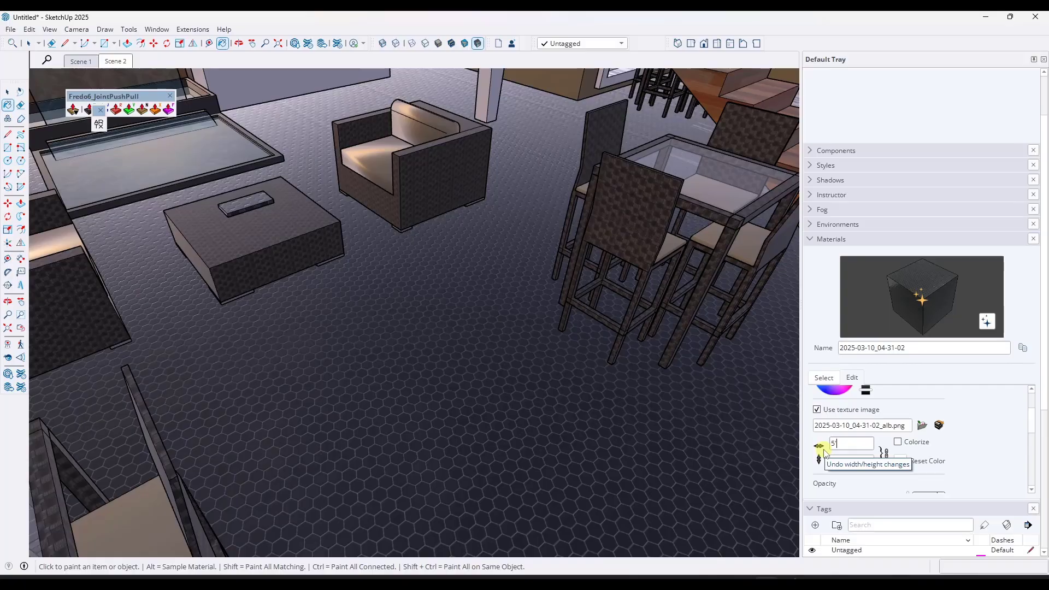
pyautogui.press('BackSpace')
pyautogui.press('BackSpace')
pyautogui.write("7'")
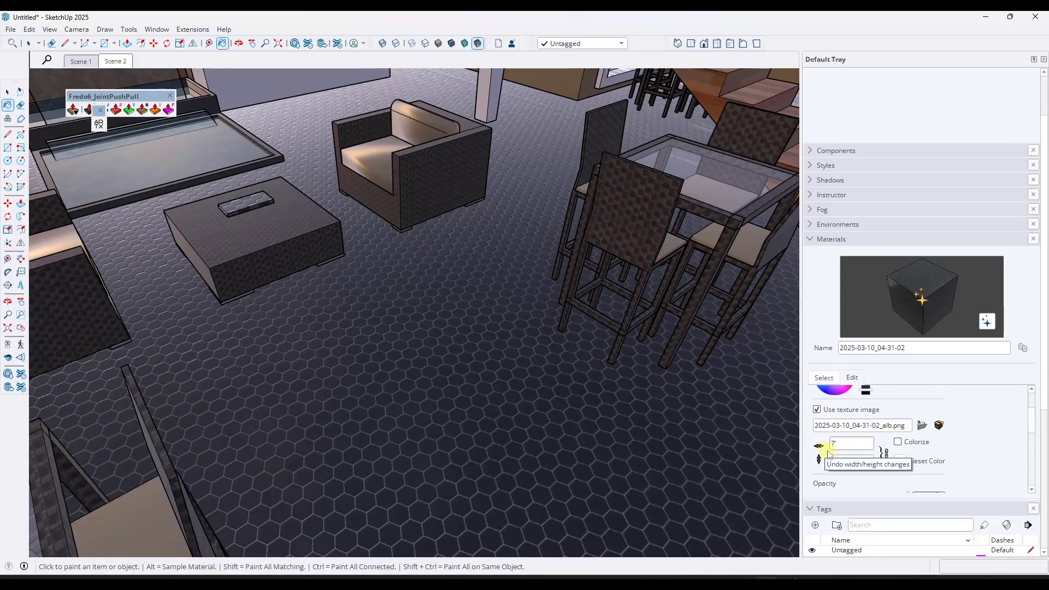
pyautogui.write("10'")
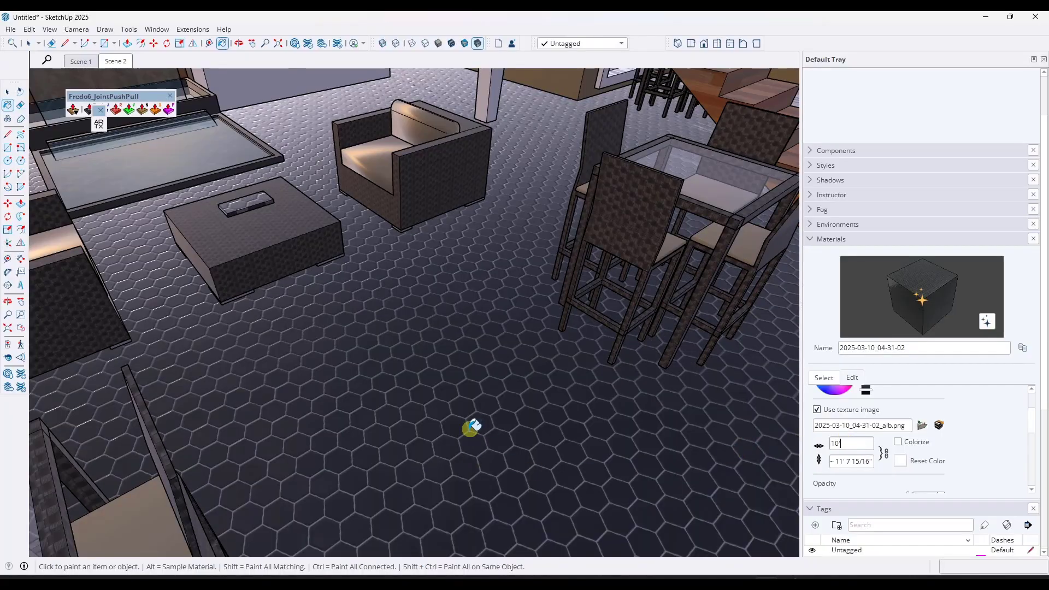
pyautogui.moveTo(457, 440); pyautogui.dragTo(454, 374, button='middle')
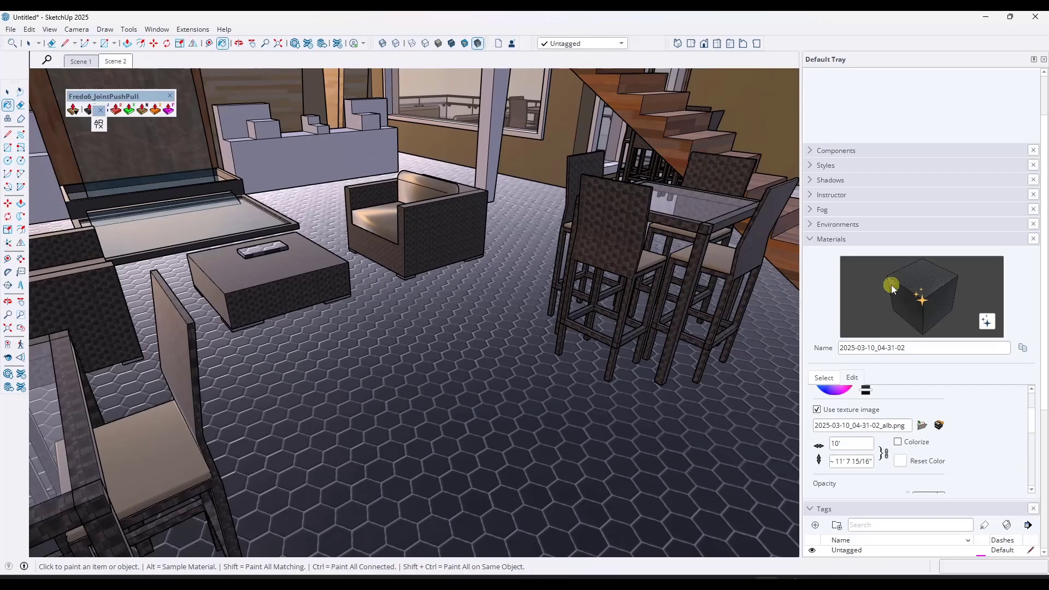
pyautogui.scroll(5, 391, 436)
pyautogui.scroll(1, 430, 422)
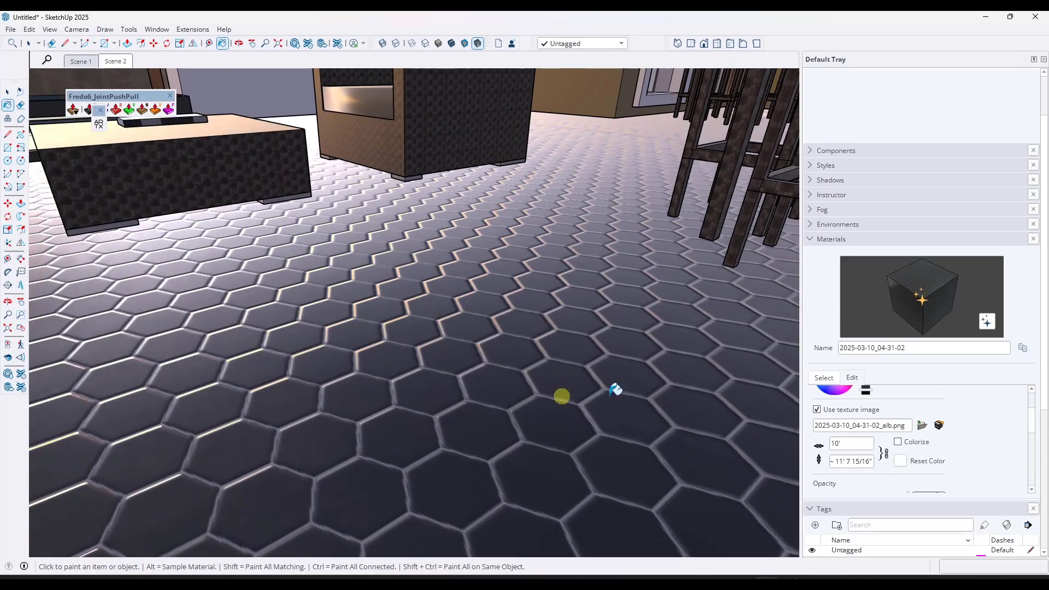
# Enlarge the material settings area and set the hexagon tile's normal scale to 0.85 and ambient occlusion to 0.47.
pyautogui.scroll(-5, 996, 444)
pyautogui.scroll(-3, 1001, 445)
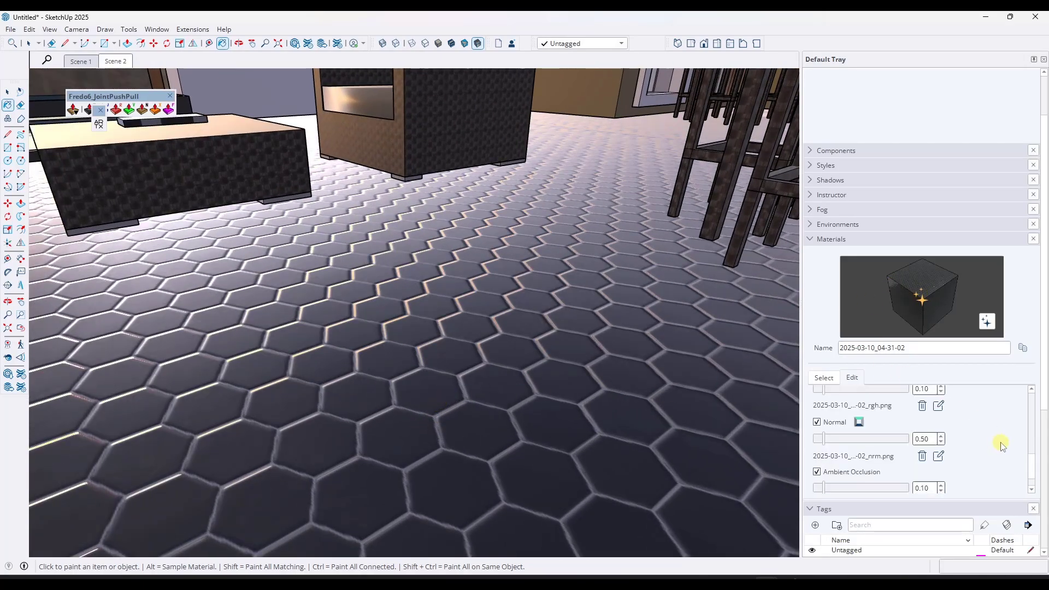
pyautogui.scroll(-3, 1036, 364)
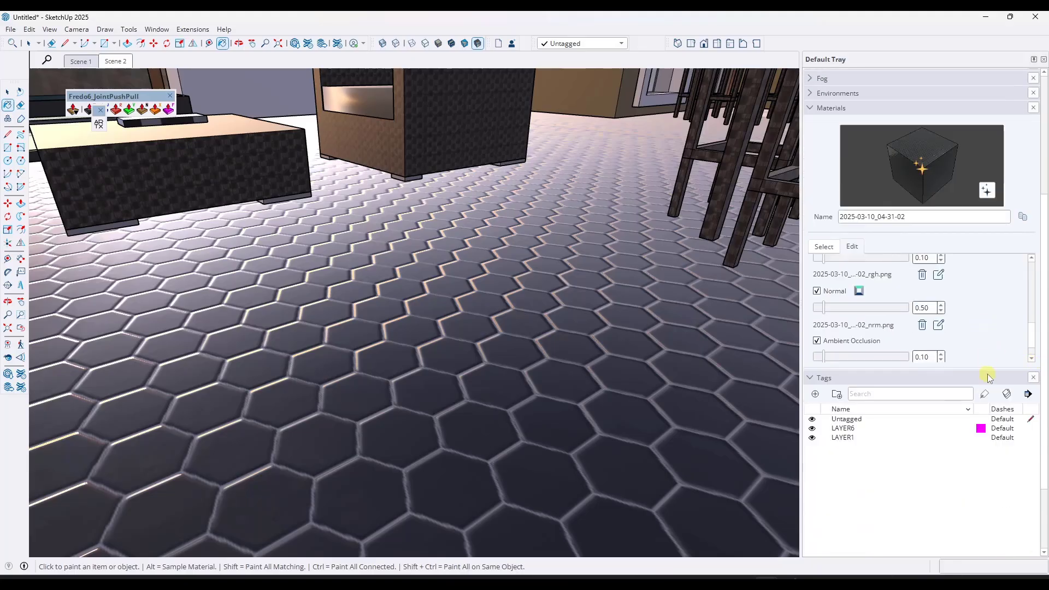
pyautogui.moveTo(976, 367); pyautogui.dragTo(988, 500)
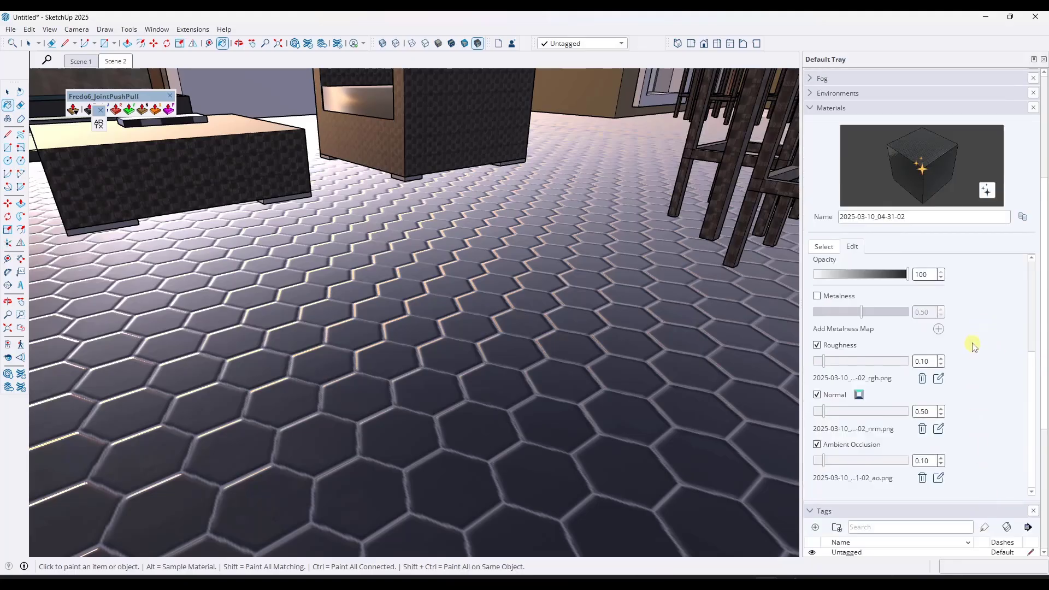
pyautogui.moveTo(825, 415)
pyautogui.mouseDown()
pyautogui.moveTo(890, 414)
pyautogui.moveTo(830, 418)
pyautogui.mouseUp()
pyautogui.moveTo(826, 462)
pyautogui.mouseDown()
pyautogui.moveTo(910, 462)
pyautogui.moveTo(840, 470)
pyautogui.mouseUp()
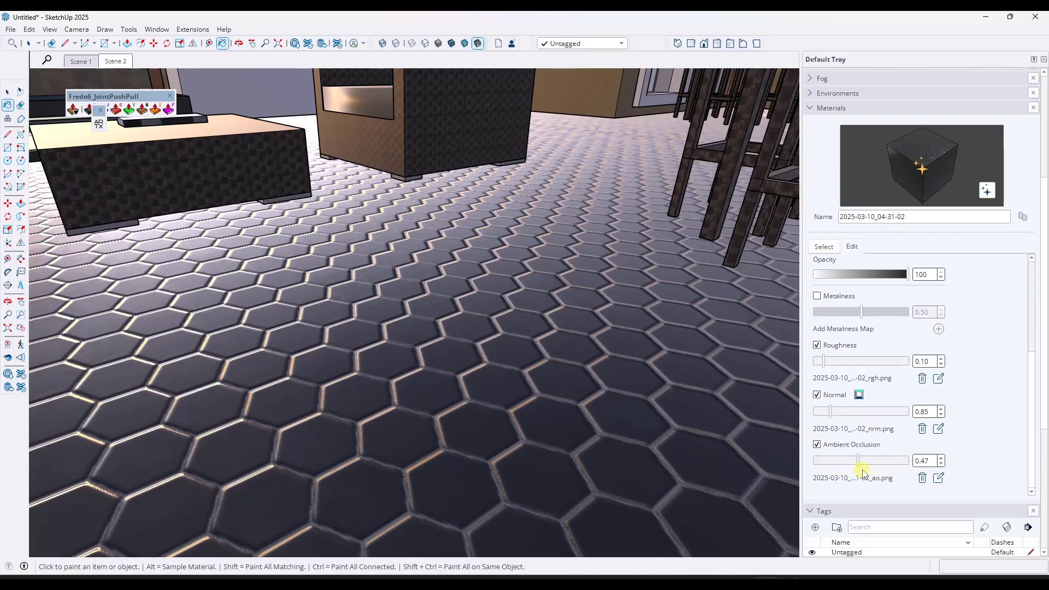
# Set the hexagon tile material's texture width to 7'.
pyautogui.scroll(2, 957, 431)
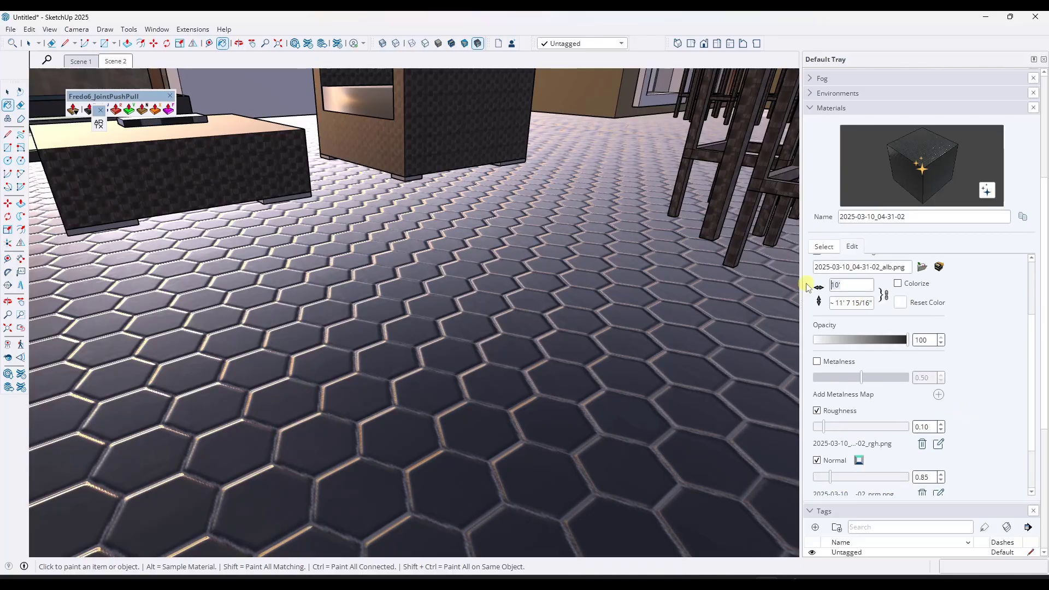
pyautogui.press('BackSpace')
pyautogui.press('BackSpace')
pyautogui.press('BackSpace')
pyautogui.write('7')
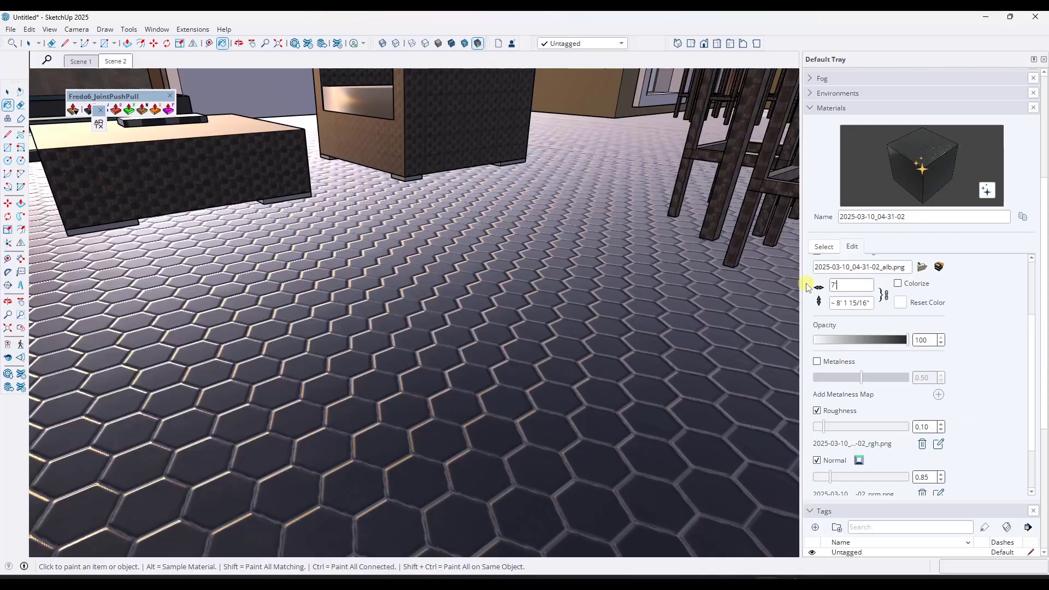
# Increase the hexagon tile material's roughness and check the floor from a wider view of the room.
pyautogui.scroll(1, 866, 366)
pyautogui.scroll(-1, 843, 428)
pyautogui.moveTo(825, 426); pyautogui.dragTo(869, 430)
pyautogui.moveTo(363, 328); pyautogui.dragTo(371, 383, button='middle')
pyautogui.scroll(-5, 386, 335)
pyautogui.moveTo(386, 300); pyautogui.dragTo(401, 275, button='middle')
pyautogui.scroll(-4, 402, 306)
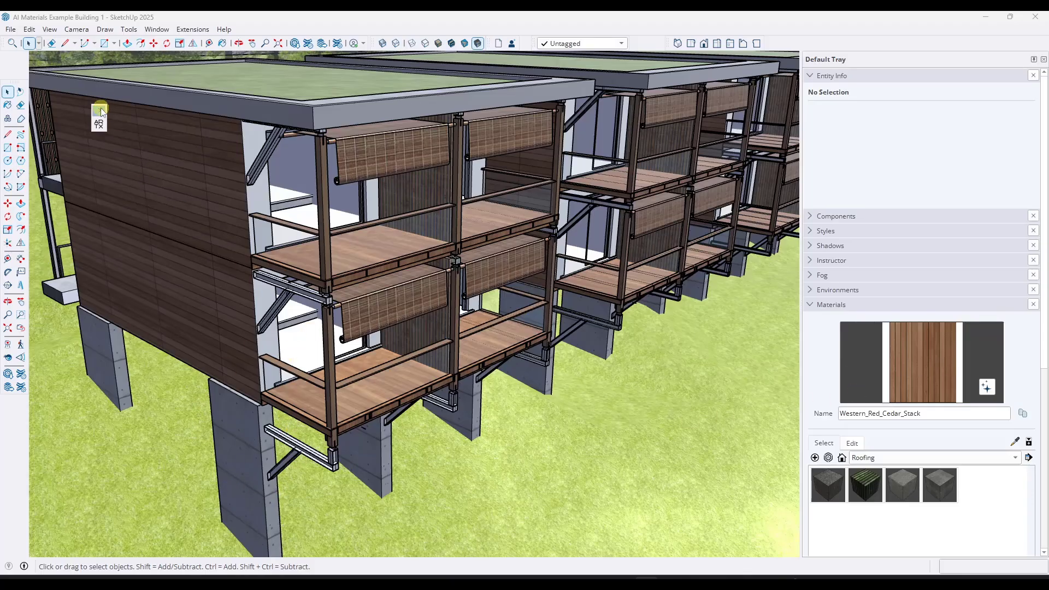
# Switch to the AI Materials Example Building 1 model and examine the building and its concrete support piers.
pyautogui.moveTo(326, 381)
pyautogui.mouseDown(button='middle')
pyautogui.moveTo(346, 333)
pyautogui.moveTo(510, 244)
pyautogui.mouseUp(button='middle')
pyautogui.scroll(-3, 510, 274)
pyautogui.scroll(3, 514, 317)
pyautogui.moveTo(516, 310)
pyautogui.mouseDown(button='middle')
pyautogui.moveTo(510, 299)
pyautogui.moveTo(492, 307)
pyautogui.mouseUp(button='middle')
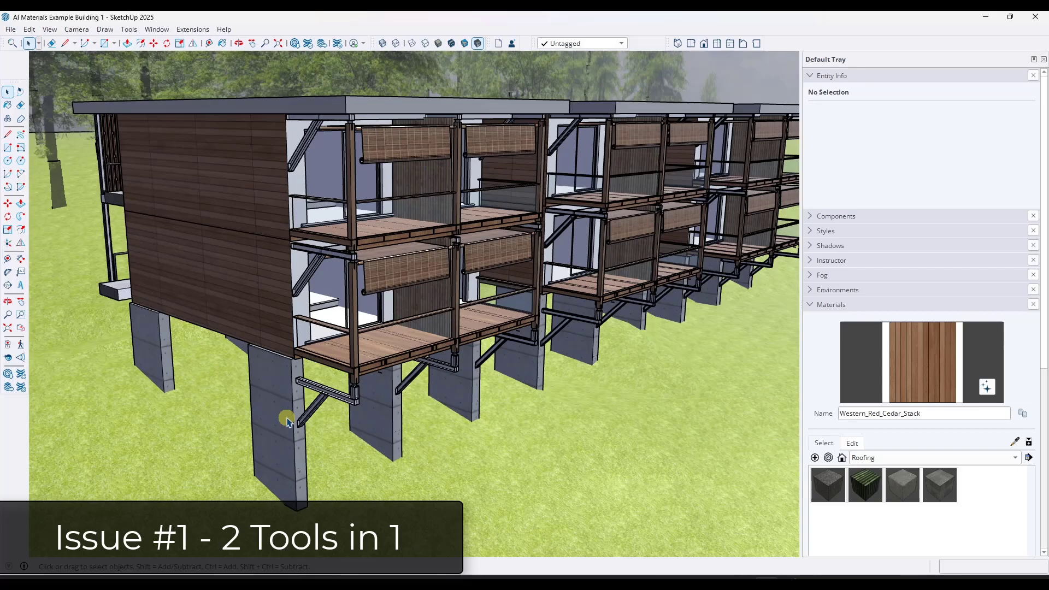
pyautogui.scroll(2, 286, 420)
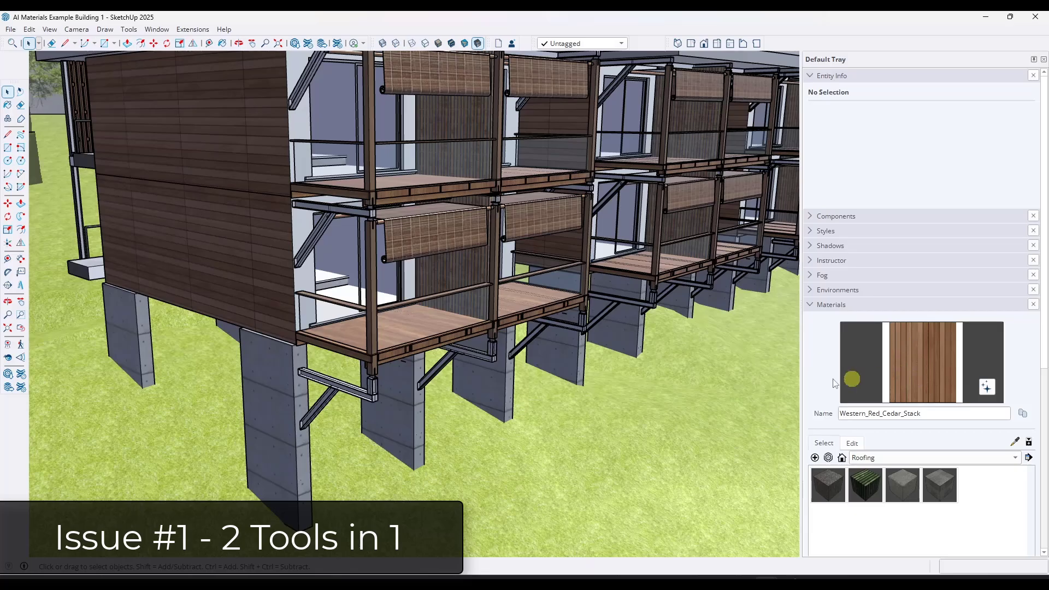
pyautogui.moveTo(417, 382); pyautogui.dragTo(468, 320, button='middle')
pyautogui.scroll(4, 316, 356)
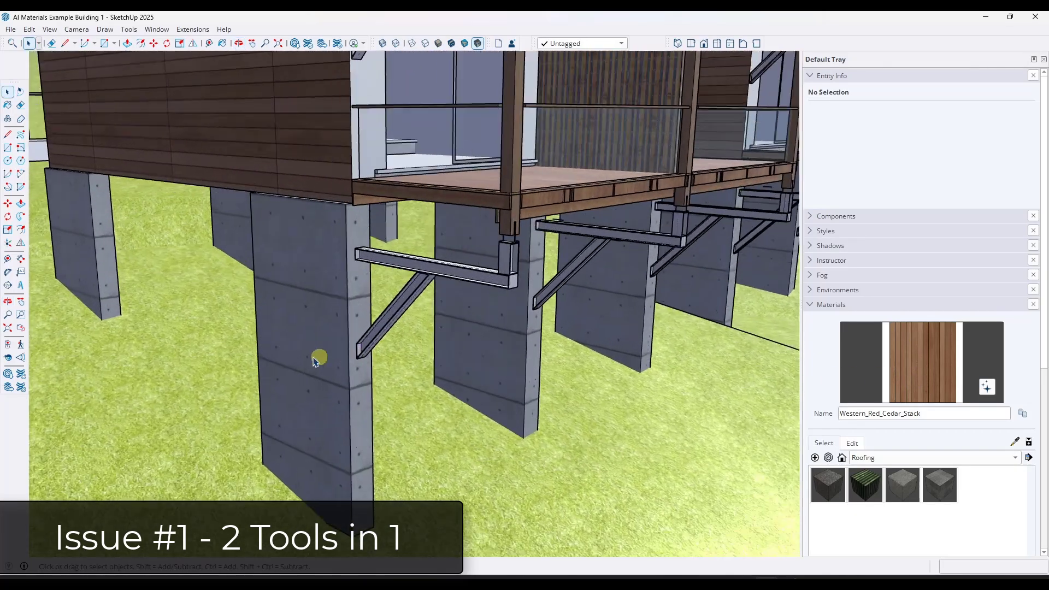
pyautogui.scroll(-2, 278, 338)
pyautogui.scroll(3, 258, 321)
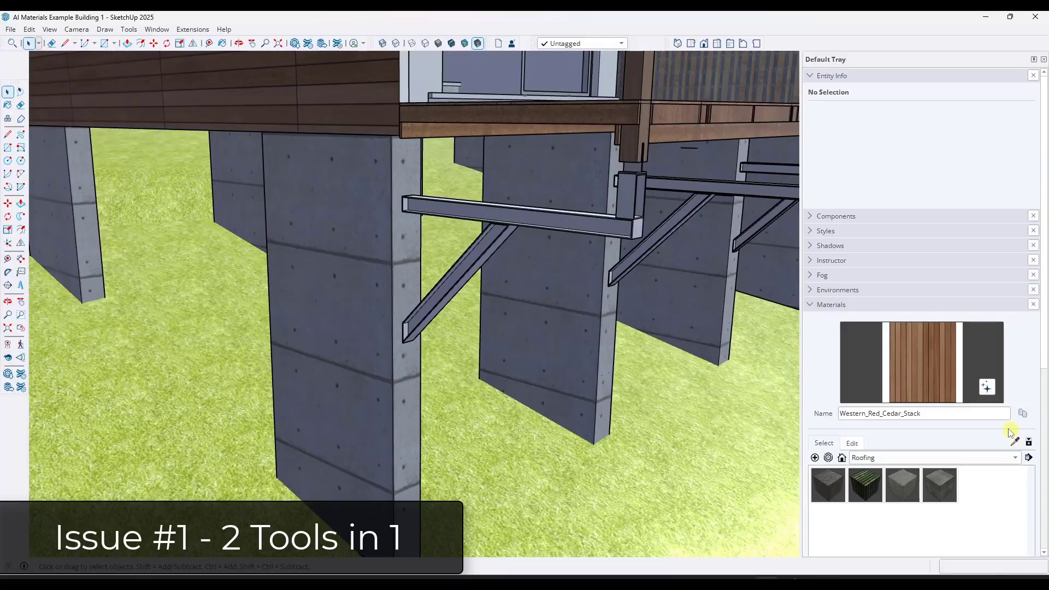
# Sample the Concrete Form 4x8 material from the front pier and generate AI textures for it.
pyautogui.click(1018, 443)
pyautogui.click(363, 296)
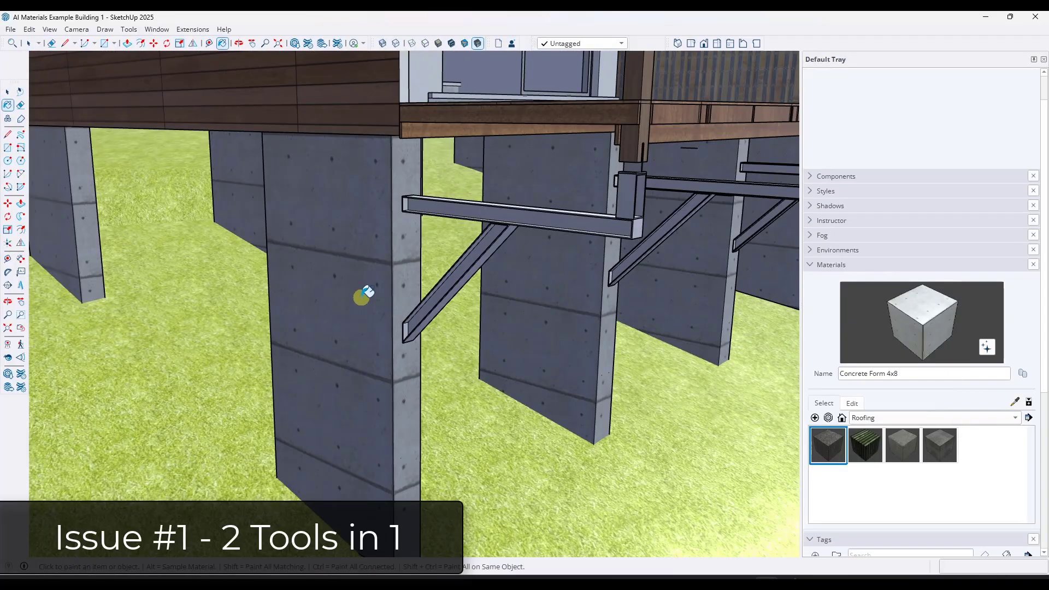
pyautogui.moveTo(363, 297); pyautogui.dragTo(385, 293, button='middle')
pyautogui.scroll(5, 377, 290)
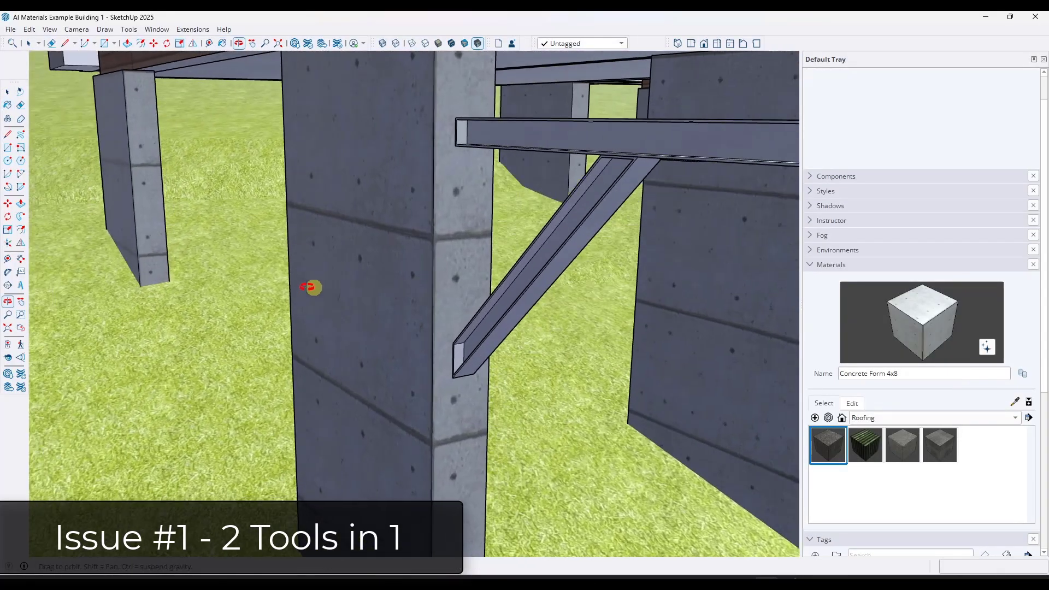
pyautogui.scroll(-6, 360, 287)
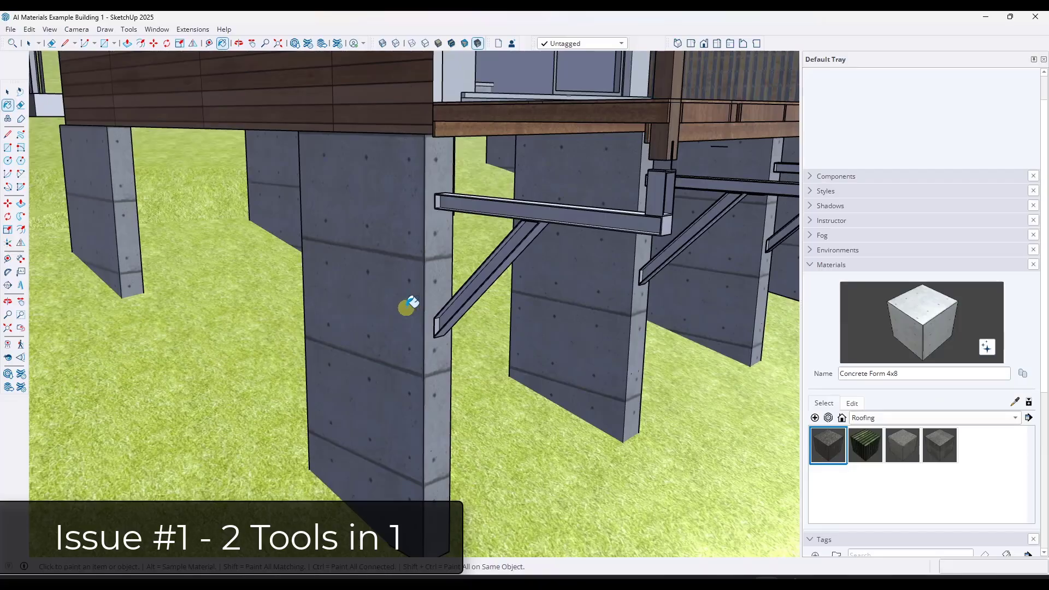
pyautogui.moveTo(435, 285)
pyautogui.mouseDown(button='middle')
pyautogui.moveTo(347, 280)
pyautogui.moveTo(434, 276)
pyautogui.mouseUp(button='middle')
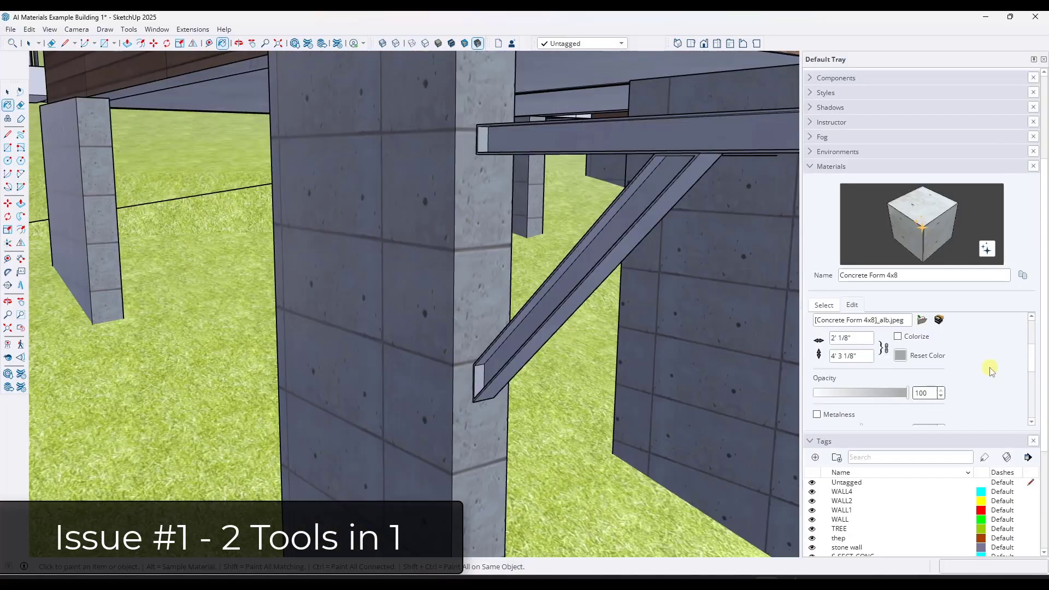
# Raise the Concrete Form 4x8 material's normal scale past 3.13 and bring its ambient occlusion below 0.82.
pyautogui.scroll(-6, 985, 373)
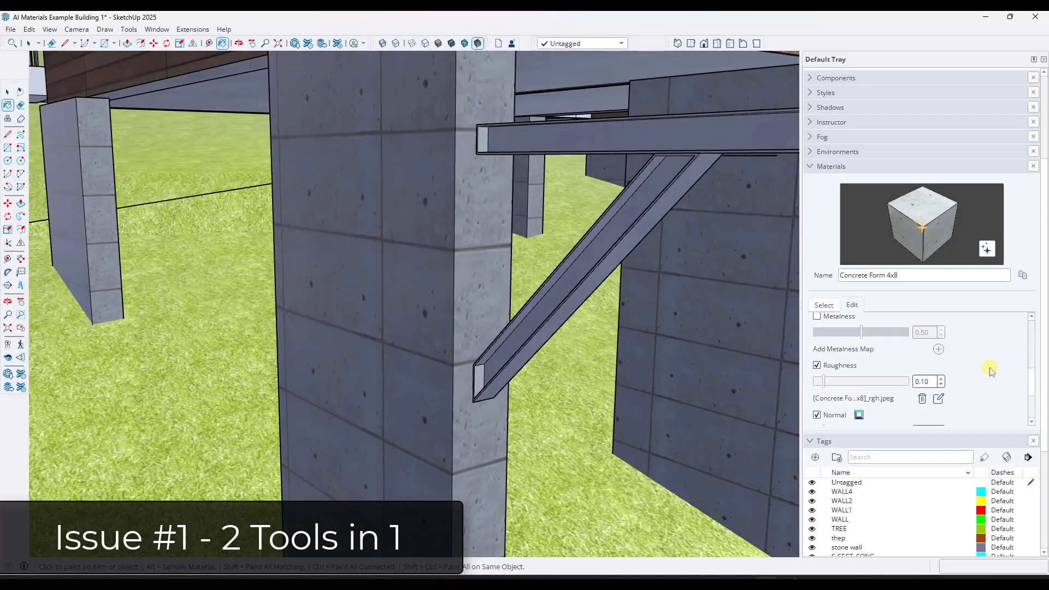
pyautogui.moveTo(838, 372); pyautogui.dragTo(870, 367)
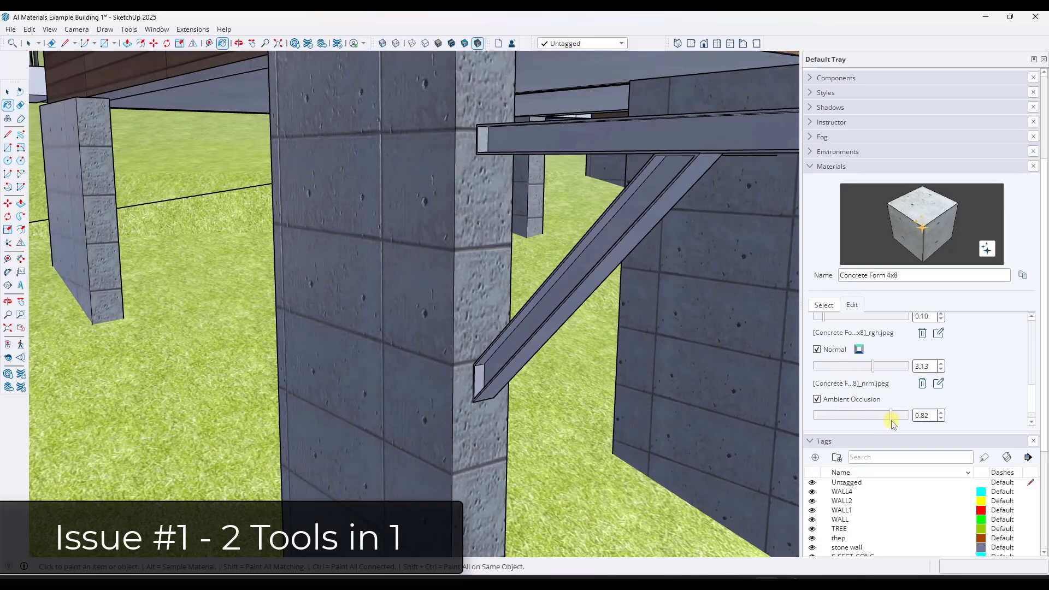
pyautogui.moveTo(890, 420); pyautogui.dragTo(851, 422)
pyautogui.moveTo(870, 370); pyautogui.dragTo(902, 371)
# Set the Concrete Form 4x8 material's roughness to 0.66 and inspect the piers up close and from farther away.
pyautogui.scroll(3, 978, 373)
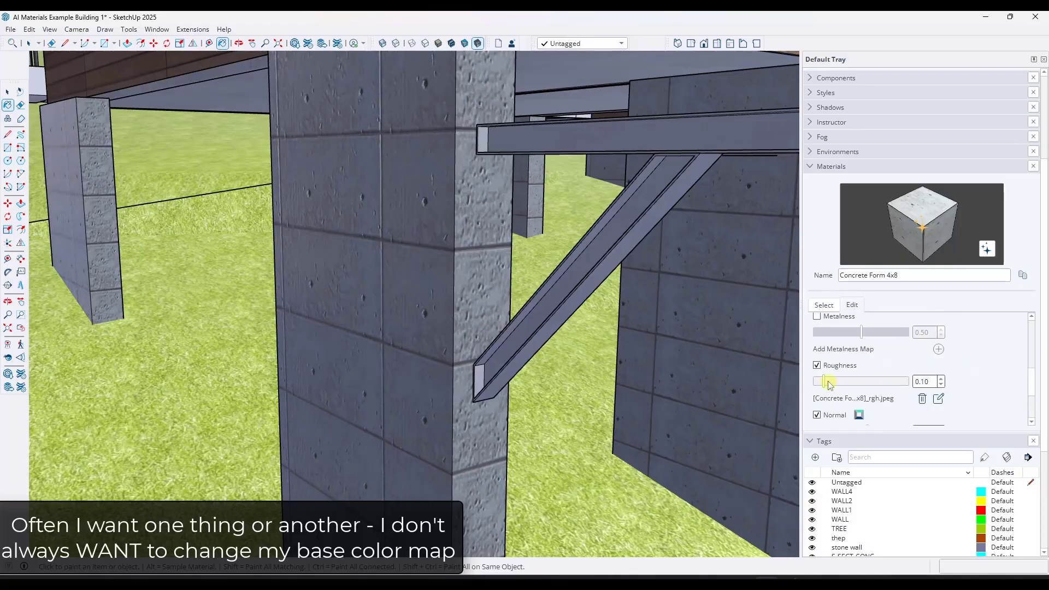
pyautogui.moveTo(828, 384); pyautogui.dragTo(886, 395)
pyautogui.moveTo(519, 331)
pyautogui.mouseDown(button='middle')
pyautogui.moveTo(355, 307)
pyautogui.moveTo(506, 306)
pyautogui.moveTo(565, 334)
pyautogui.moveTo(551, 339)
pyautogui.moveTo(584, 363)
pyautogui.mouseUp(button='middle')
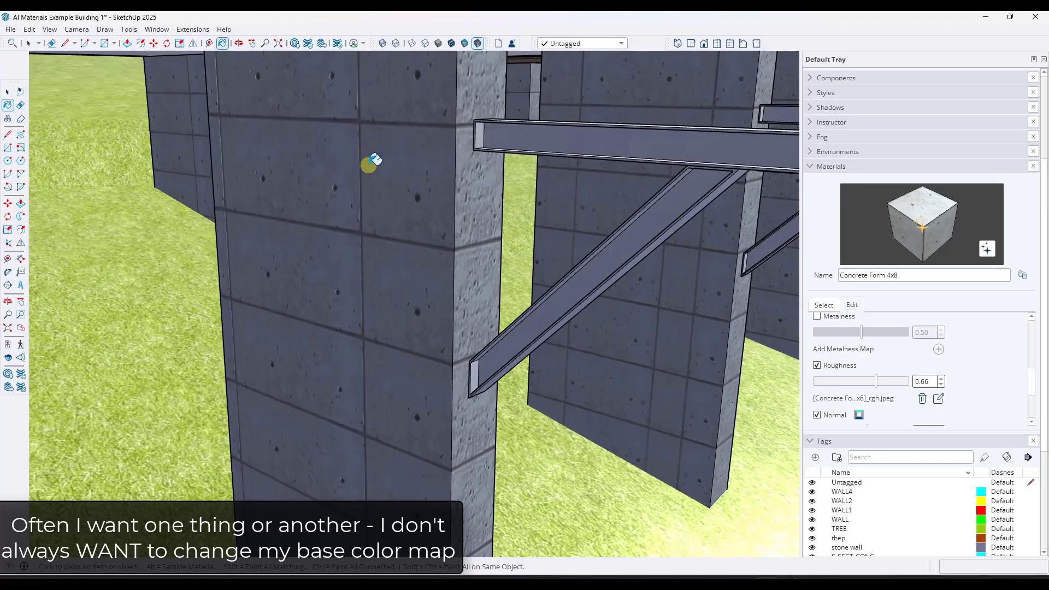
pyautogui.scroll(-2, 401, 245)
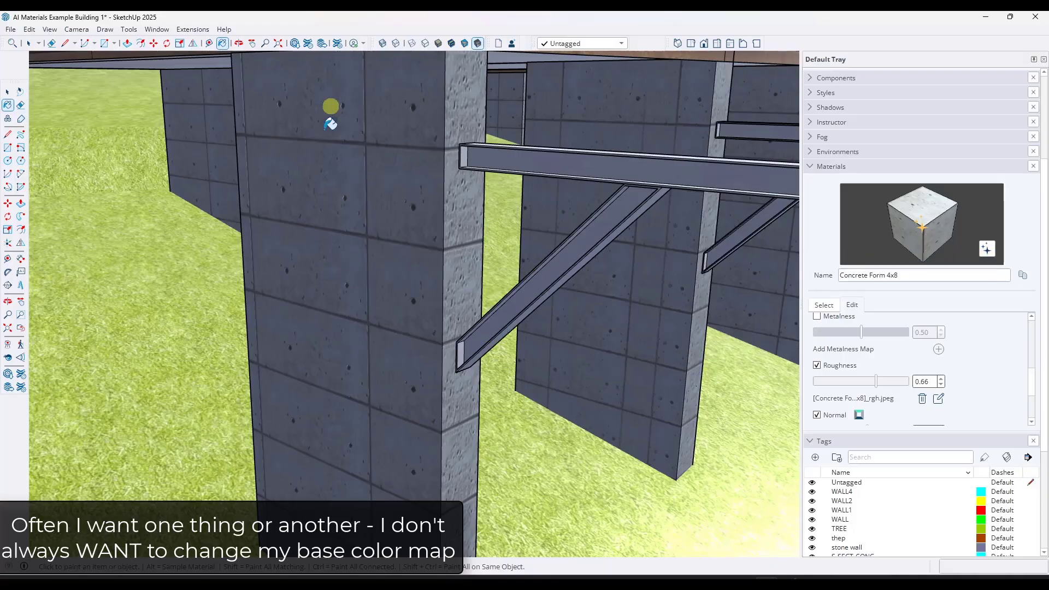
pyautogui.scroll(-2, 436, 260)
pyautogui.scroll(-5, 436, 261)
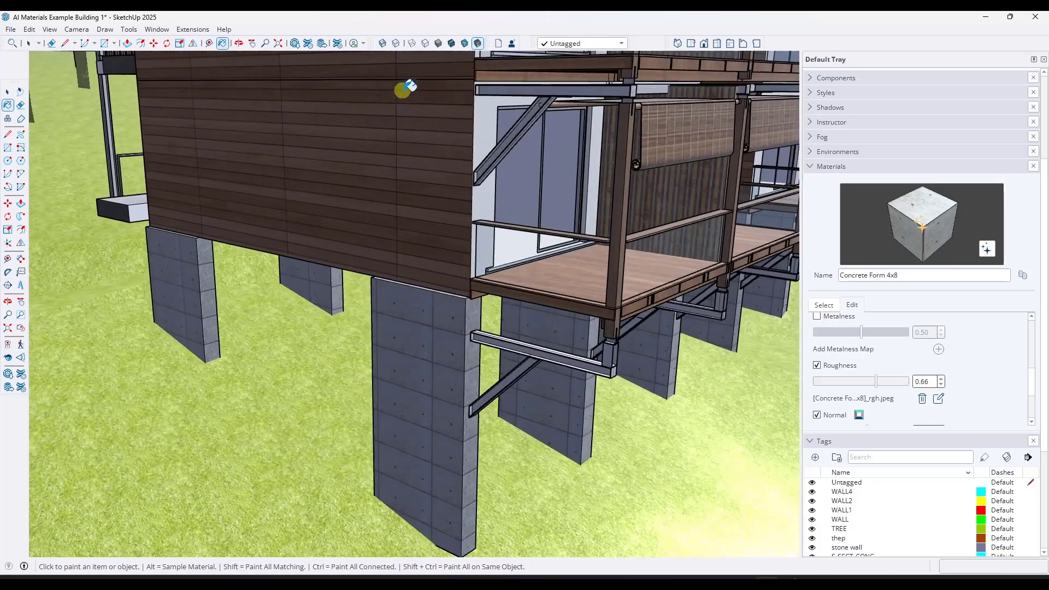
# Sample the Western_Red_Cedar_Stack material from the wooden wall, generate AI textures for it and inspect the cladding up close.
pyautogui.click(823, 304)
pyautogui.click(1014, 304)
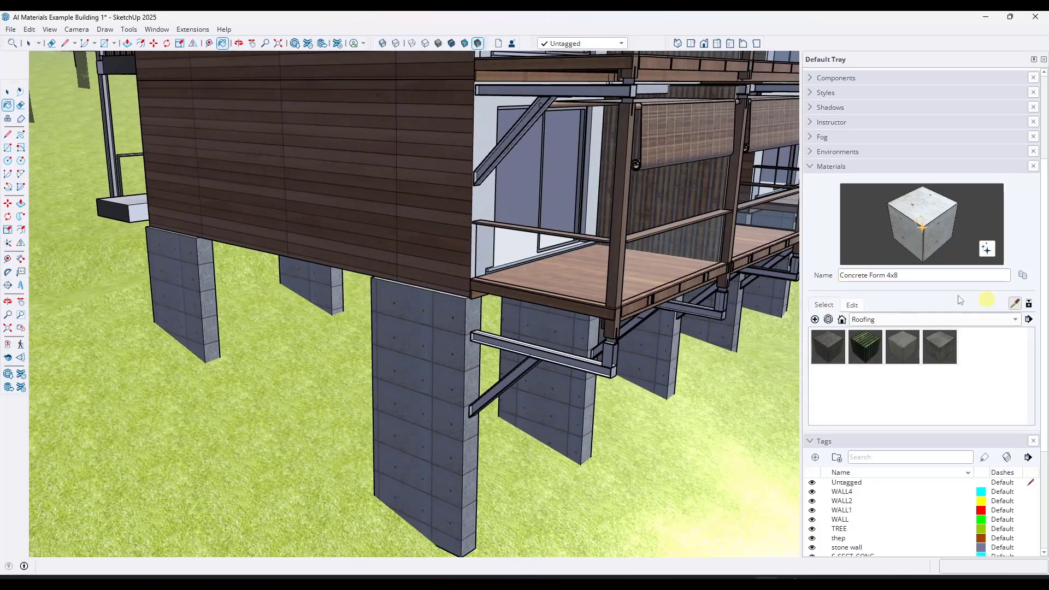
pyautogui.click(394, 159)
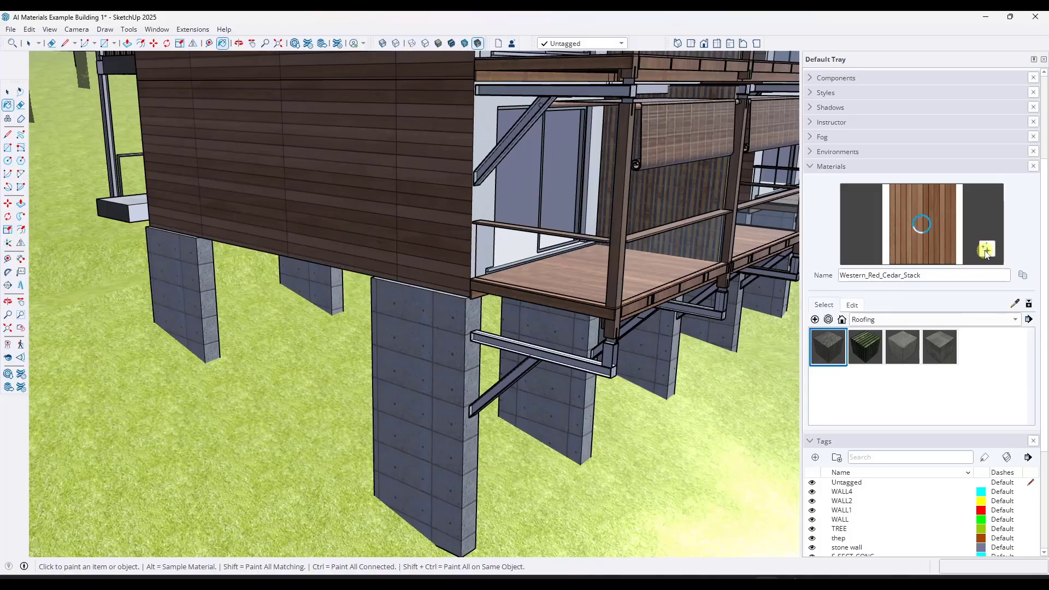
pyautogui.scroll(6, 475, 224)
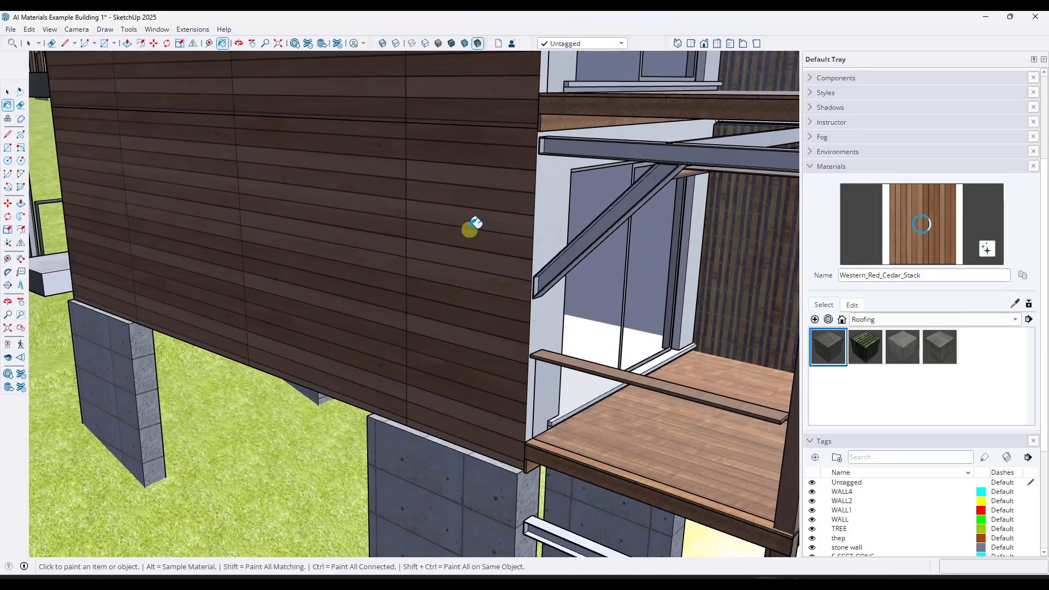
pyautogui.moveTo(475, 224); pyautogui.dragTo(386, 180, button='middle')
pyautogui.scroll(3, 409, 178)
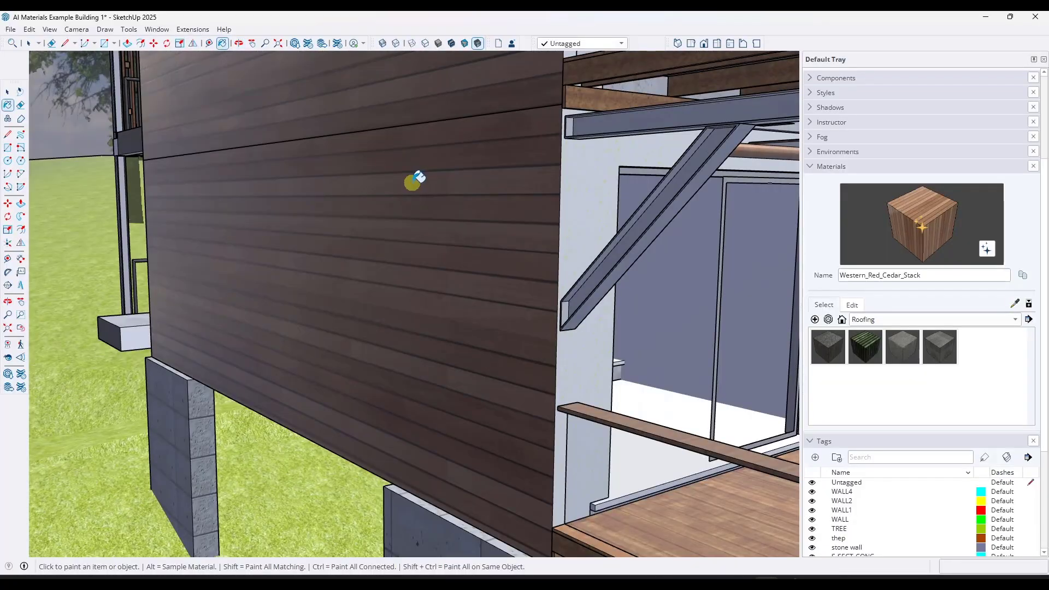
pyautogui.moveTo(398, 223)
pyautogui.mouseDown(button='middle')
pyautogui.moveTo(573, 213)
pyautogui.moveTo(435, 240)
pyautogui.moveTo(433, 276)
pyautogui.moveTo(451, 308)
pyautogui.moveTo(421, 241)
pyautogui.mouseUp(button='middle')
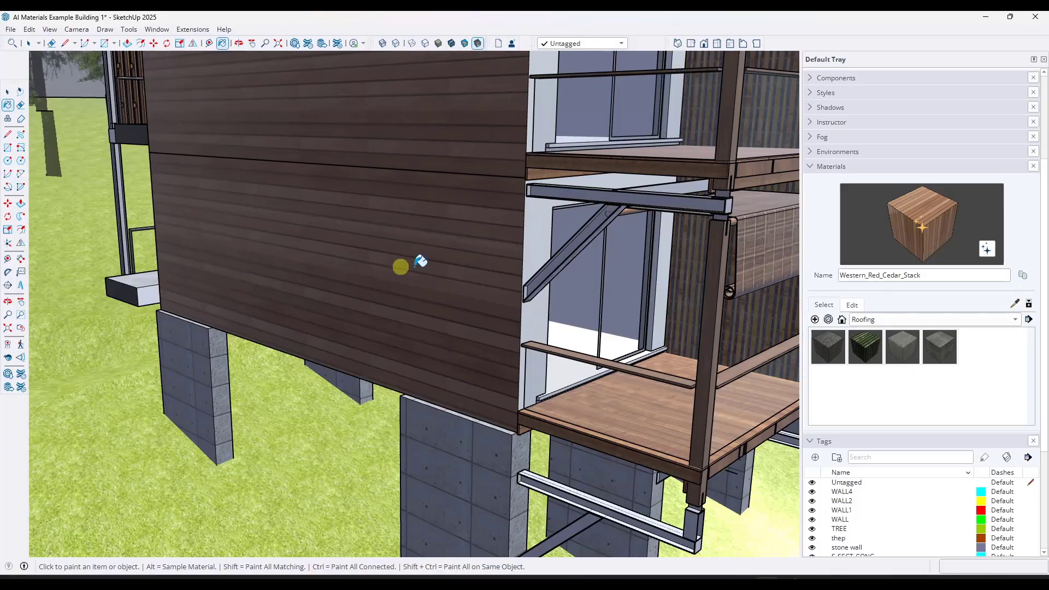
pyautogui.moveTo(419, 262)
pyautogui.mouseDown(button='middle')
pyautogui.moveTo(386, 257)
pyautogui.moveTo(745, 296)
pyautogui.mouseUp(button='middle')
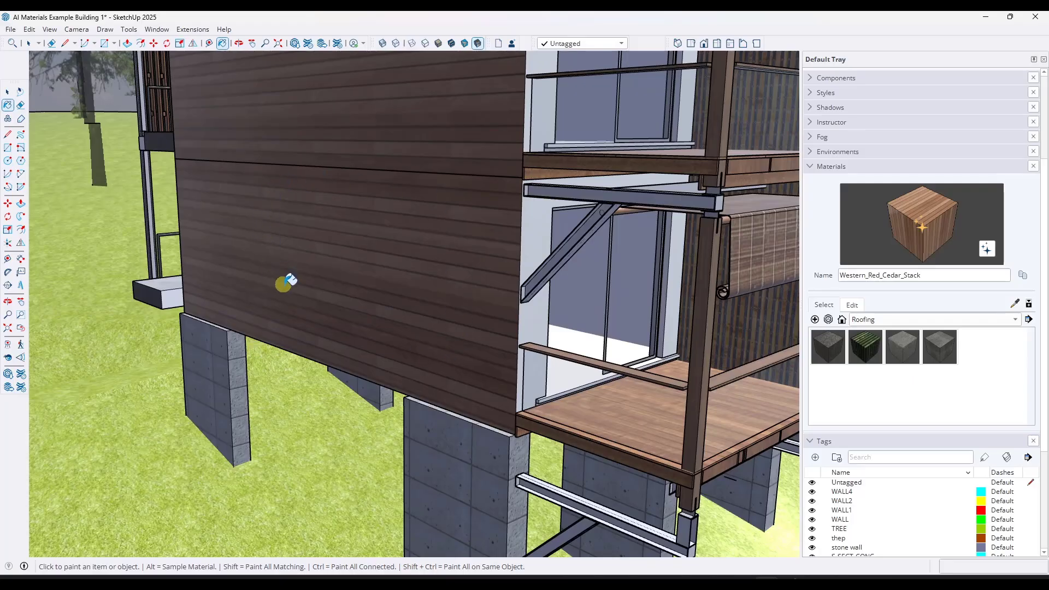
pyautogui.moveTo(480, 271); pyautogui.dragTo(429, 247, button='middle')
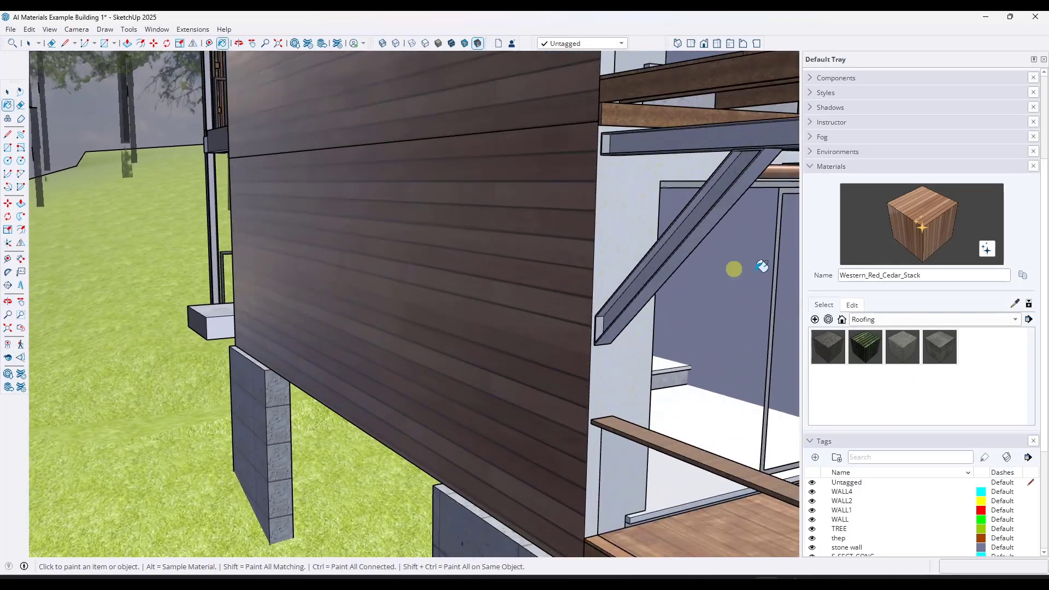
# Set the Western_Red_Cedar_Stack material's normal scale to 3.92, ambient occlusion to about 0.61 and roughness to 0.56.
pyautogui.click(852, 305)
pyautogui.scroll(-5, 1017, 389)
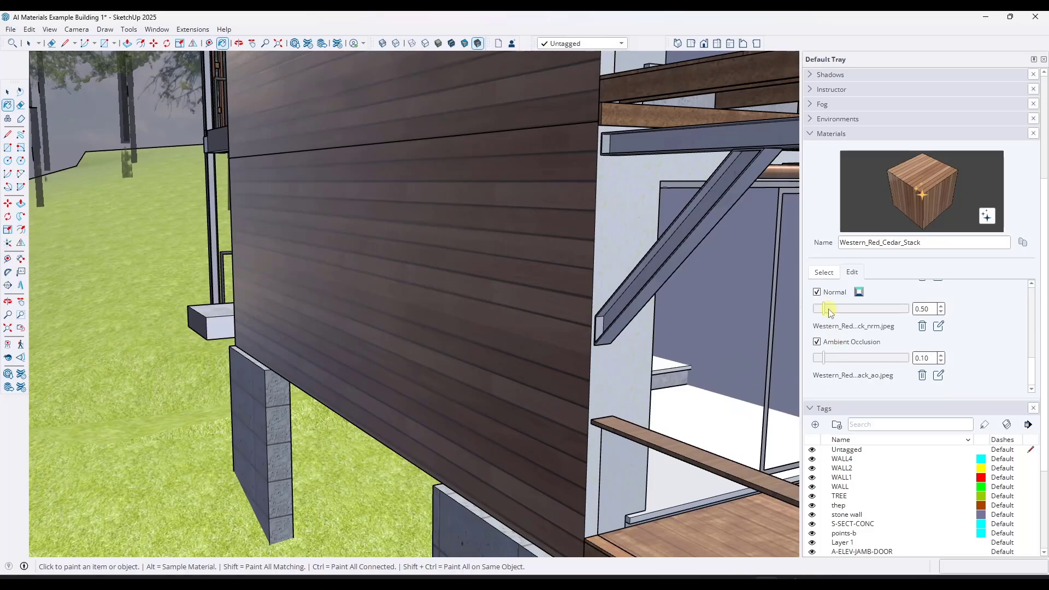
pyautogui.moveTo(828, 311); pyautogui.dragTo(888, 314)
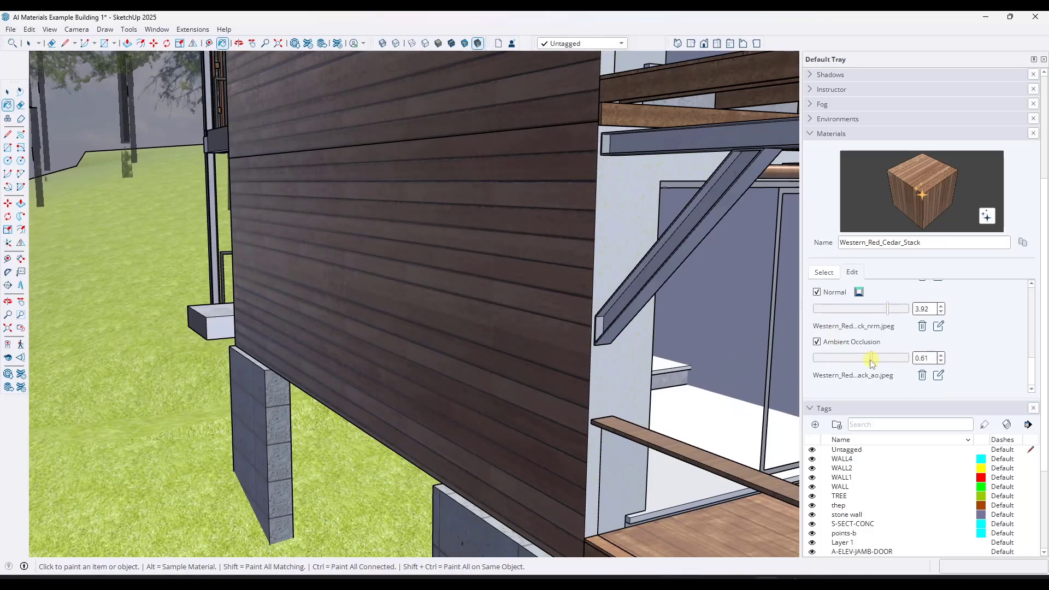
pyautogui.scroll(3, 994, 362)
pyautogui.moveTo(824, 327); pyautogui.dragTo(866, 323)
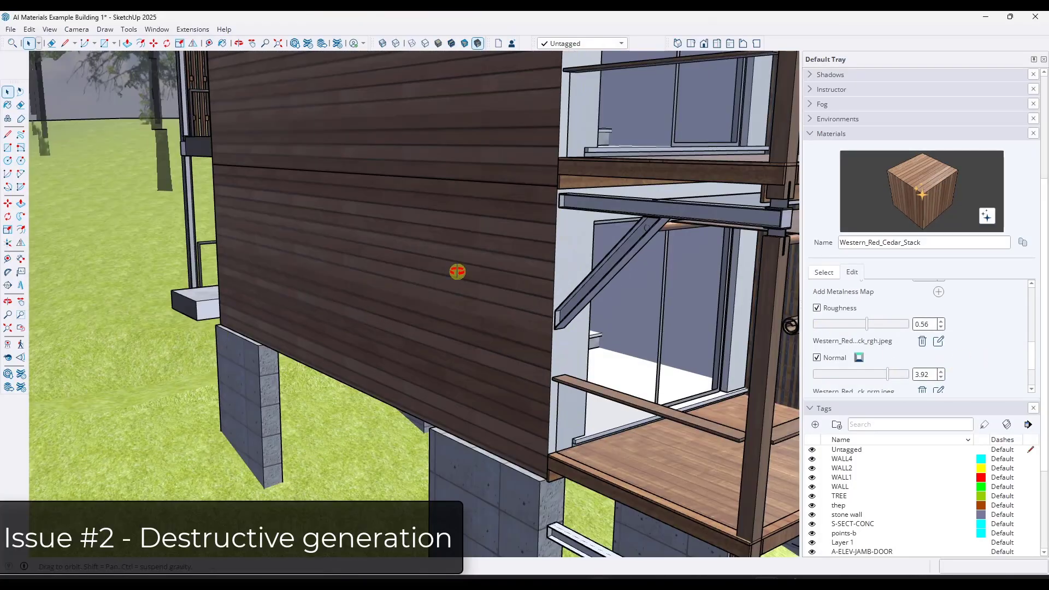
pyautogui.moveTo(457, 272); pyautogui.dragTo(457, 269, button='middle')
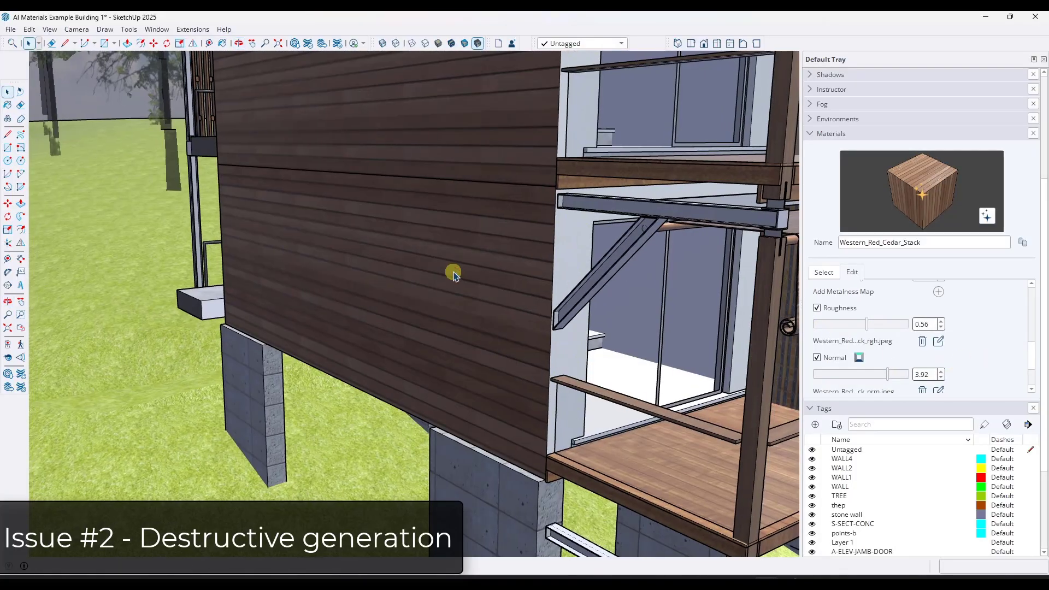
# Browse the materials used in the model and select Western_Red_Cedar_Stack to check which versions of it exist.
pyautogui.click(824, 272)
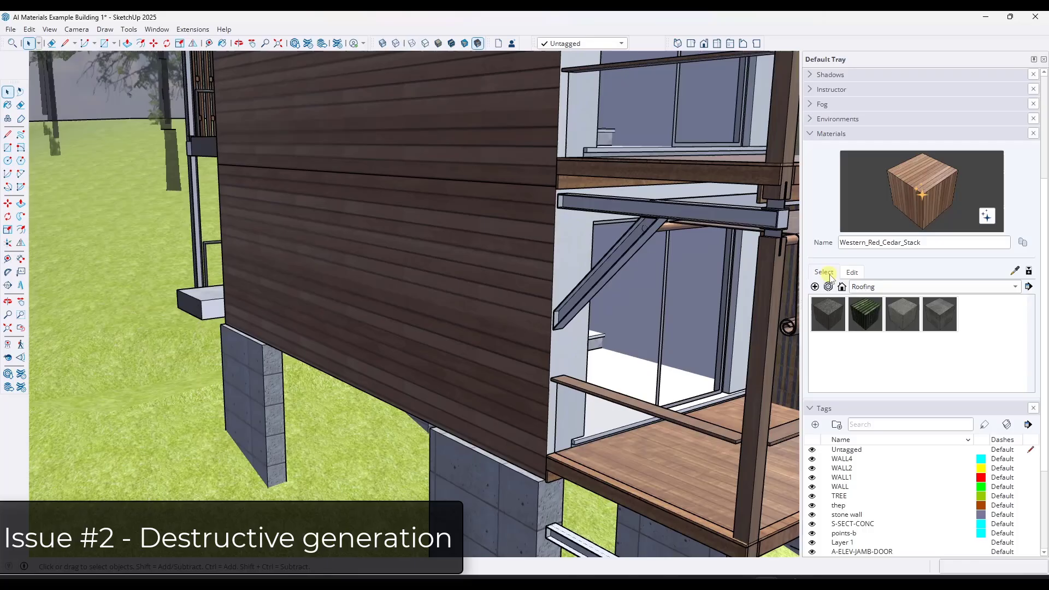
pyautogui.click(888, 287)
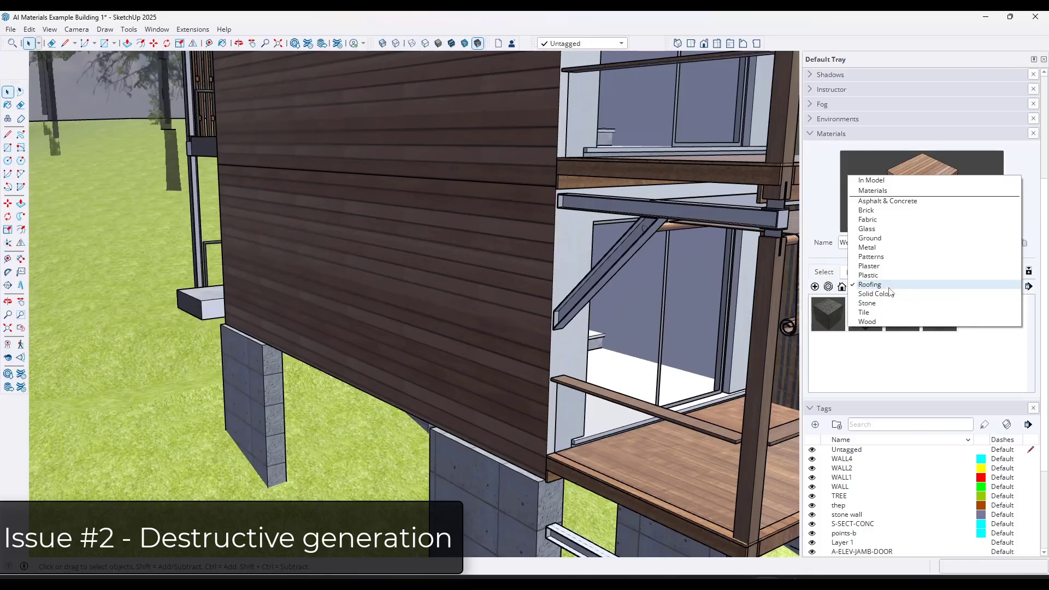
pyautogui.click(882, 181)
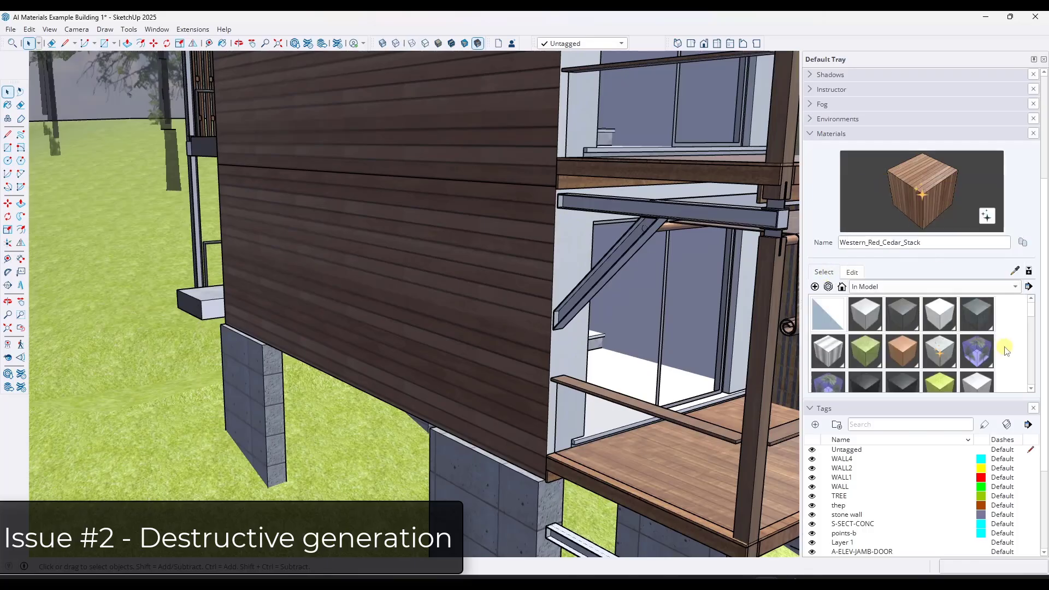
pyautogui.scroll(-5, 1005, 350)
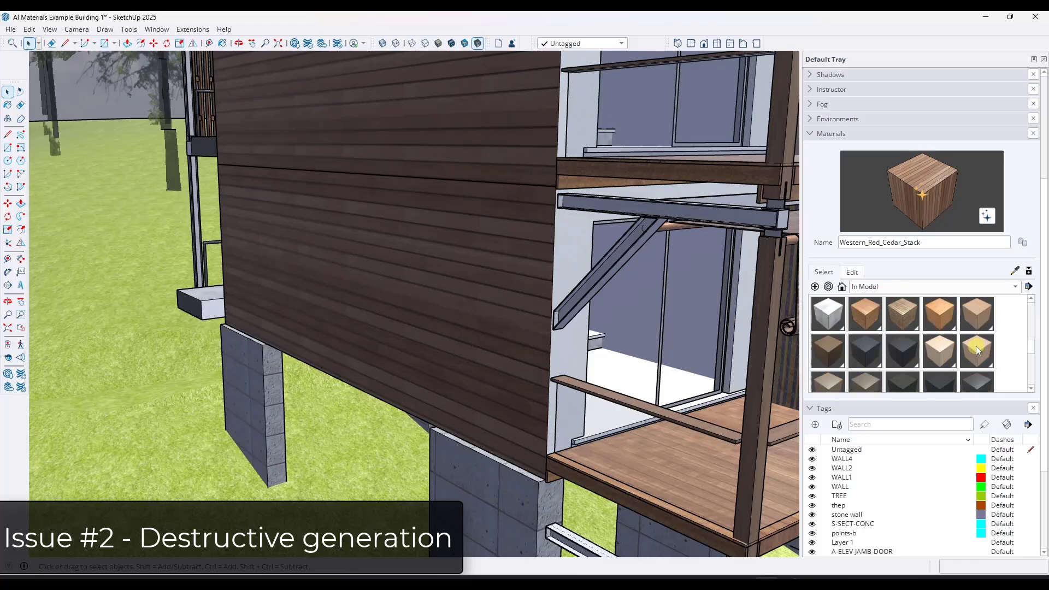
pyautogui.scroll(-5, 976, 349)
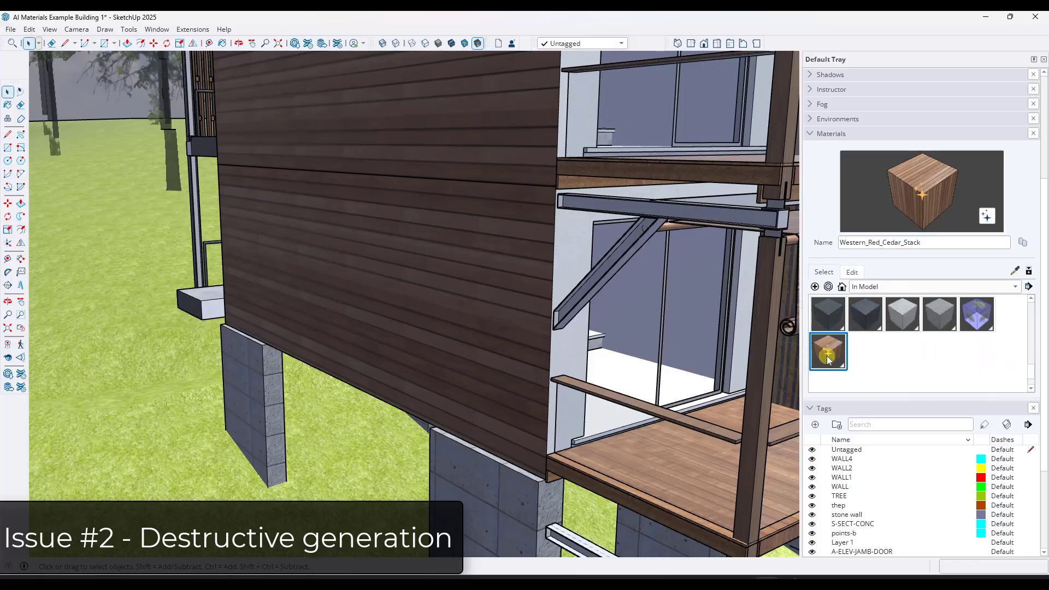
pyautogui.click(828, 358)
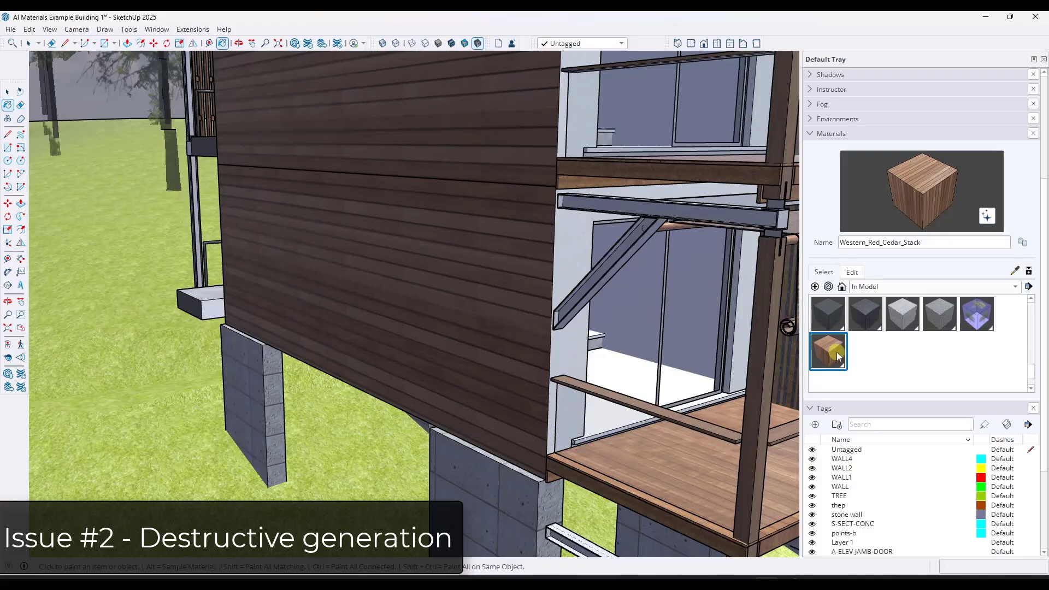
pyautogui.scroll(8, 902, 339)
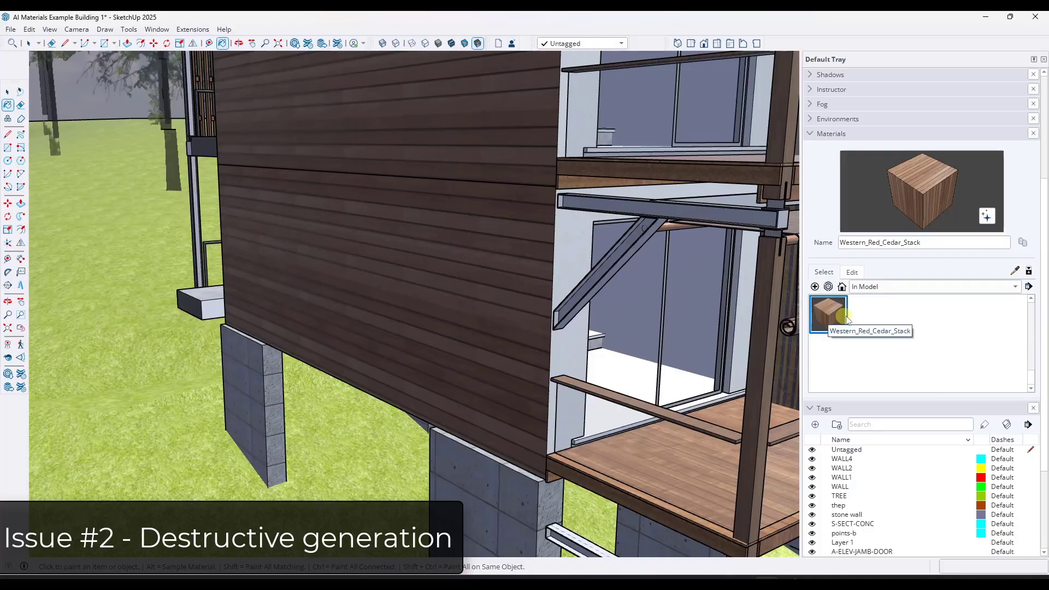
pyautogui.moveTo(579, 295); pyautogui.dragTo(584, 306, button='middle')
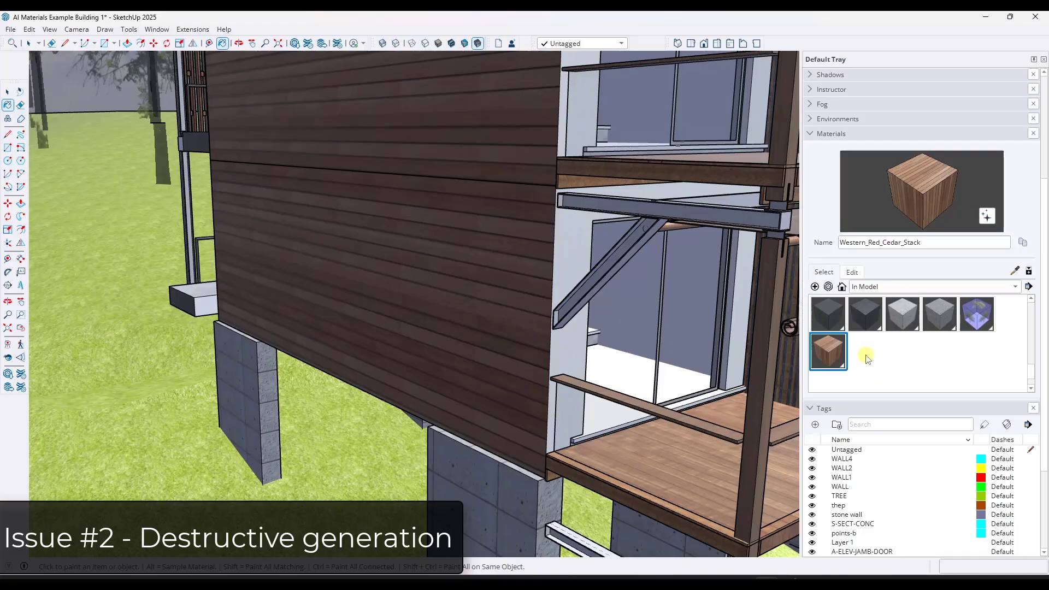
pyautogui.moveTo(445, 363); pyautogui.dragTo(449, 365, button='middle')
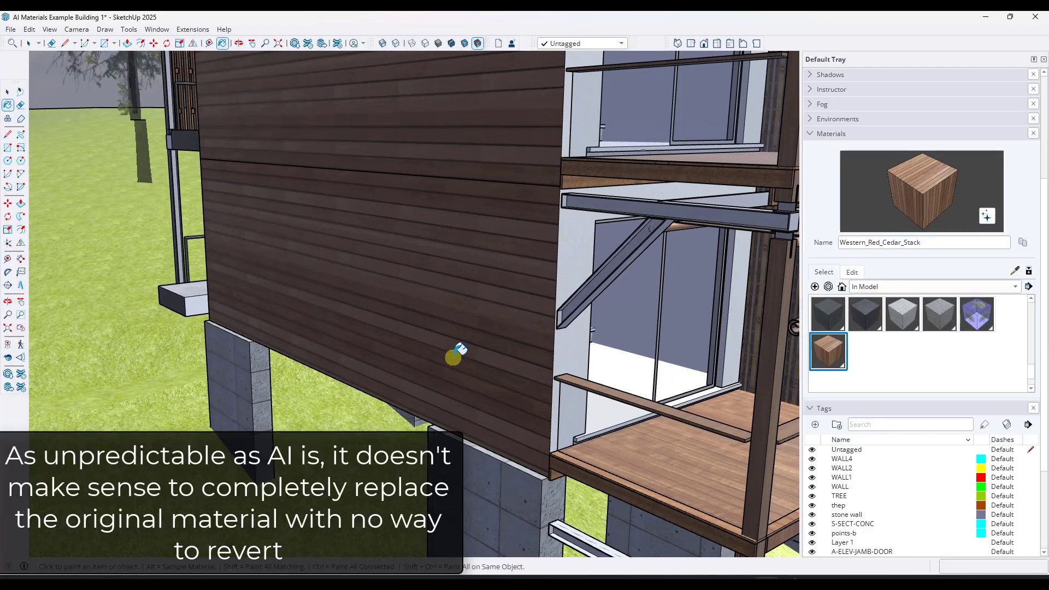
pyautogui.moveTo(454, 355)
pyautogui.mouseDown(button='middle')
pyautogui.moveTo(522, 345)
pyautogui.moveTo(478, 342)
pyautogui.mouseUp(button='middle')
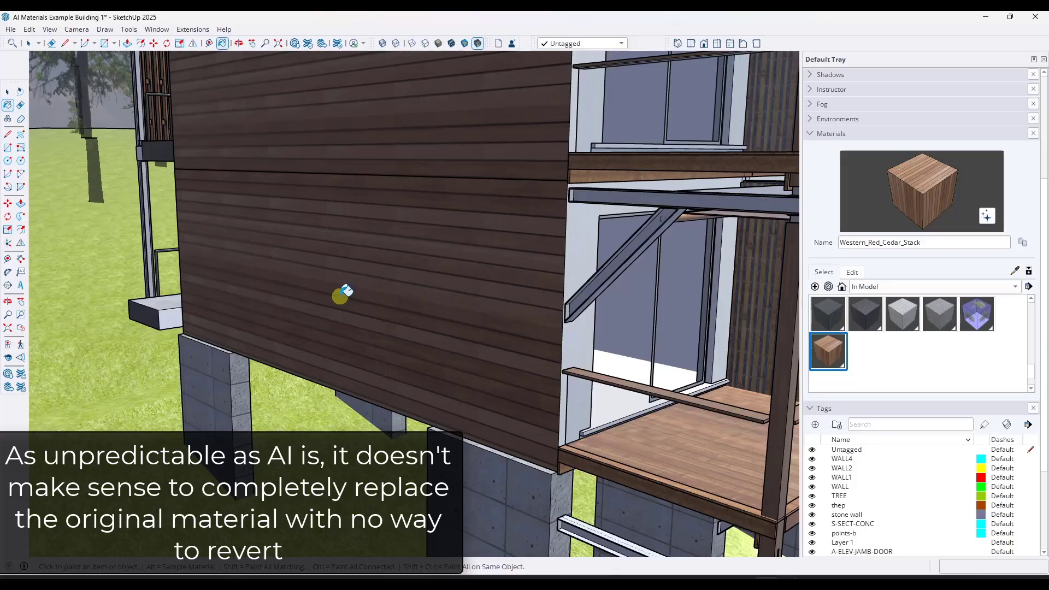
pyautogui.moveTo(510, 299)
pyautogui.mouseDown(button='middle')
pyautogui.moveTo(412, 277)
pyautogui.moveTo(568, 292)
pyautogui.mouseUp(button='middle')
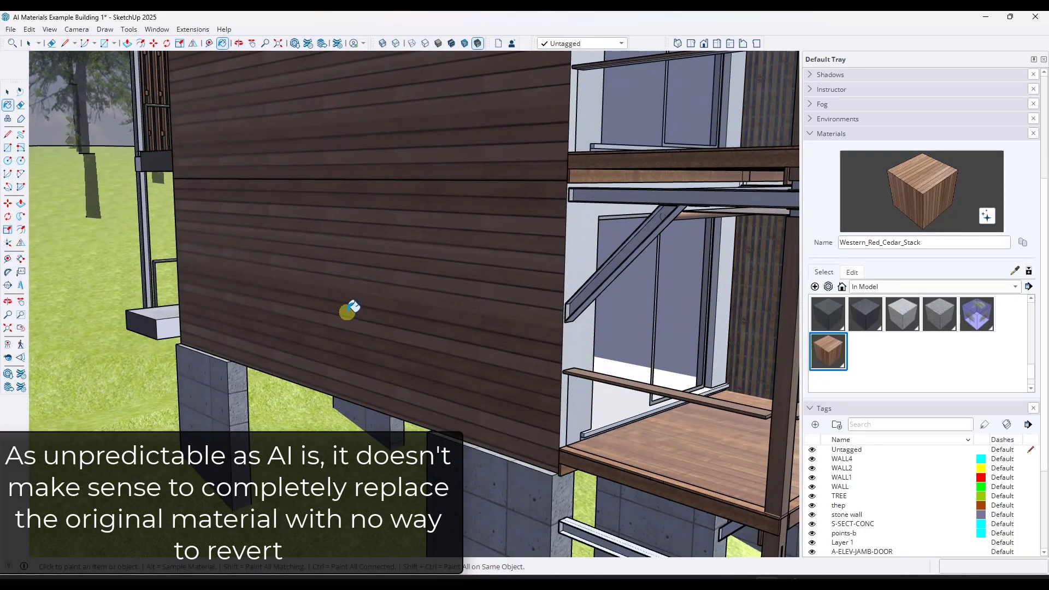
pyautogui.moveTo(402, 306)
pyautogui.mouseDown(button='middle')
pyautogui.moveTo(409, 313)
pyautogui.moveTo(340, 300)
pyautogui.mouseUp(button='middle')
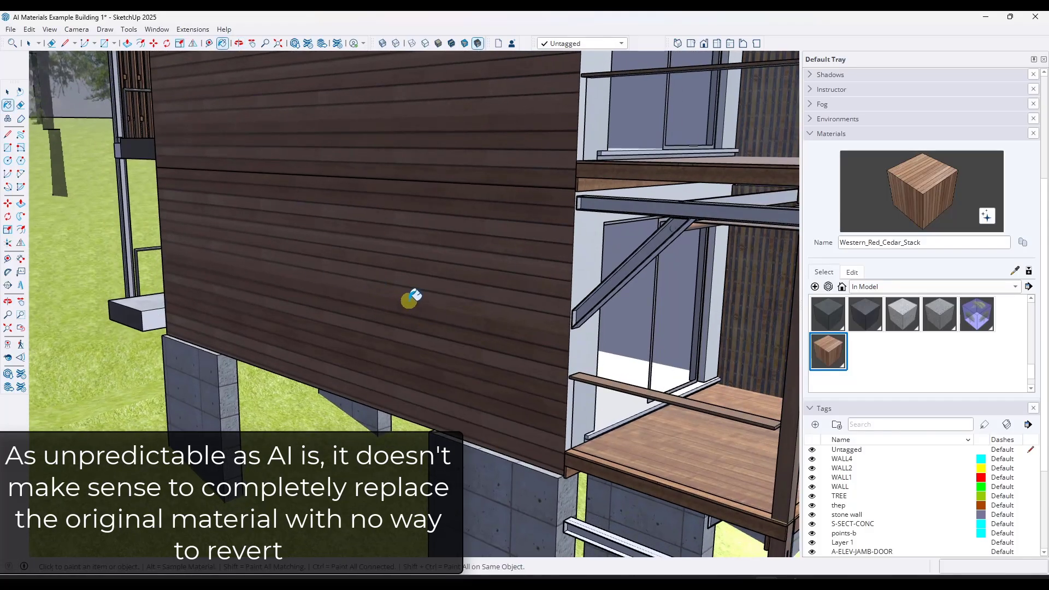
pyautogui.moveTo(408, 300)
pyautogui.mouseDown(button='middle')
pyautogui.moveTo(489, 304)
pyautogui.moveTo(468, 297)
pyautogui.mouseUp(button='middle')
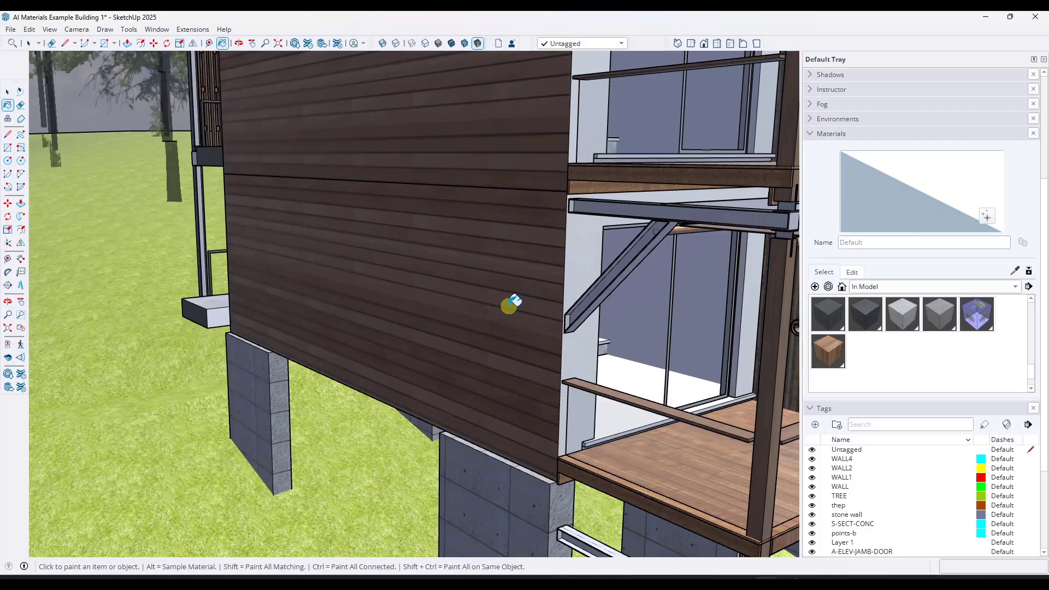
pyautogui.moveTo(507, 302)
pyautogui.mouseDown(button='middle')
pyautogui.moveTo(475, 311)
pyautogui.moveTo(733, 349)
pyautogui.mouseUp(button='middle')
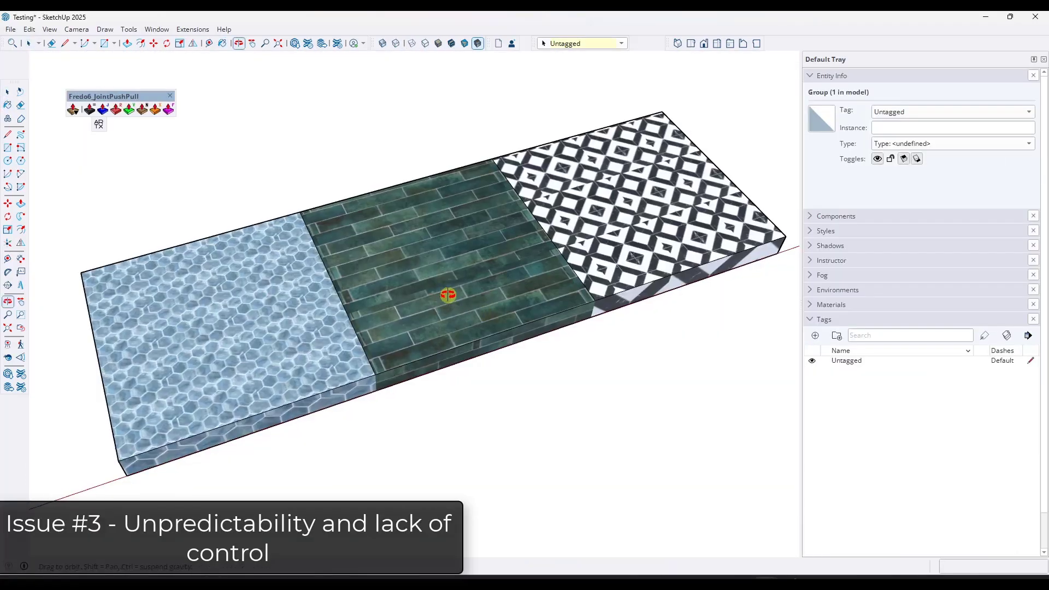
# Switch to the Testing model and generate AI textures for the blue hexagon, green plank and black-and-white patterned tile materials.
pyautogui.press('space')
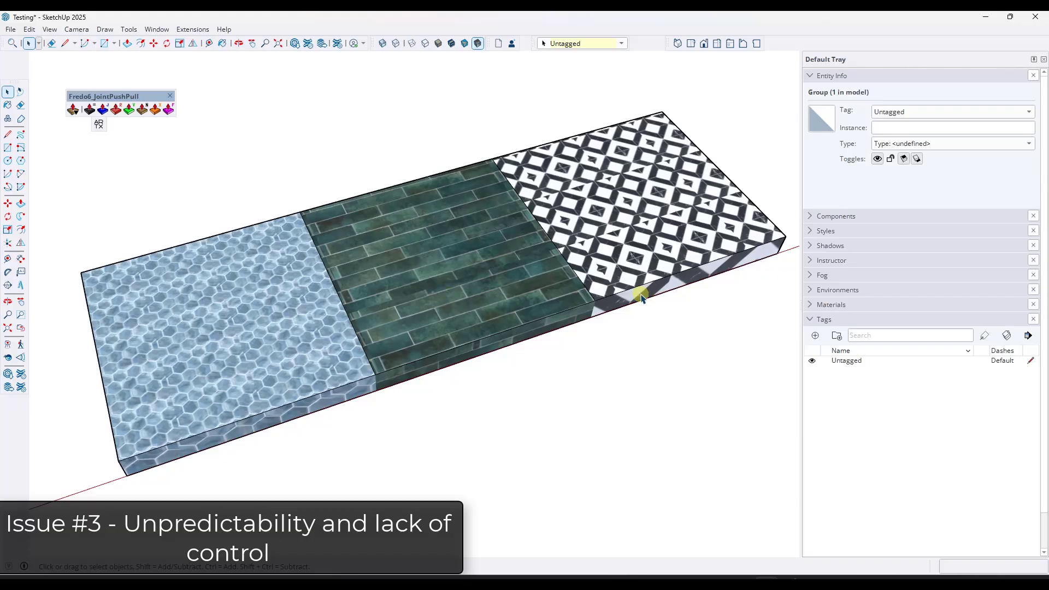
pyautogui.click(811, 319)
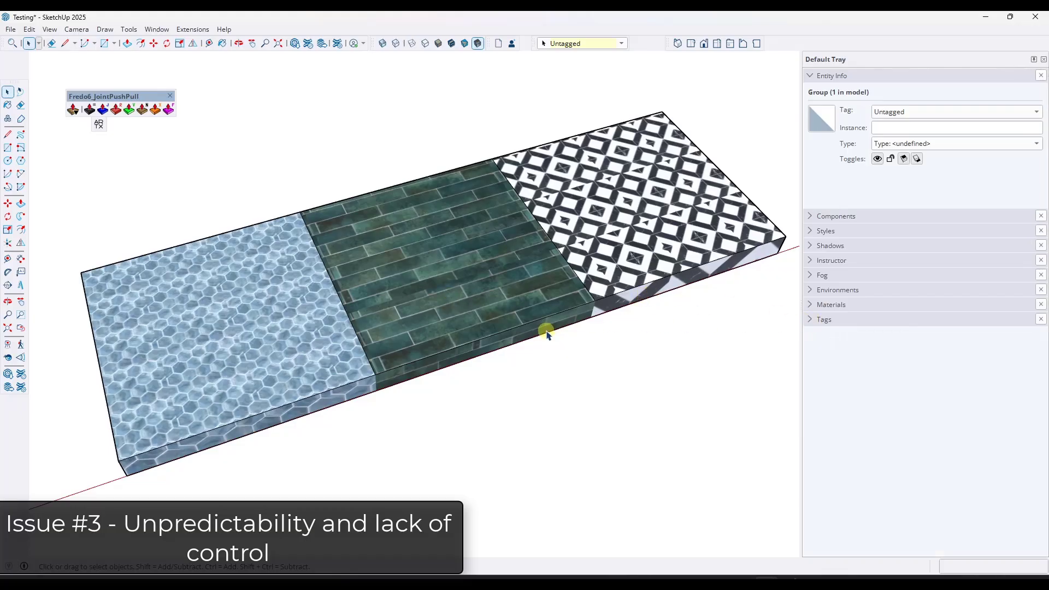
pyautogui.moveTo(381, 344); pyautogui.dragTo(367, 374, button='middle')
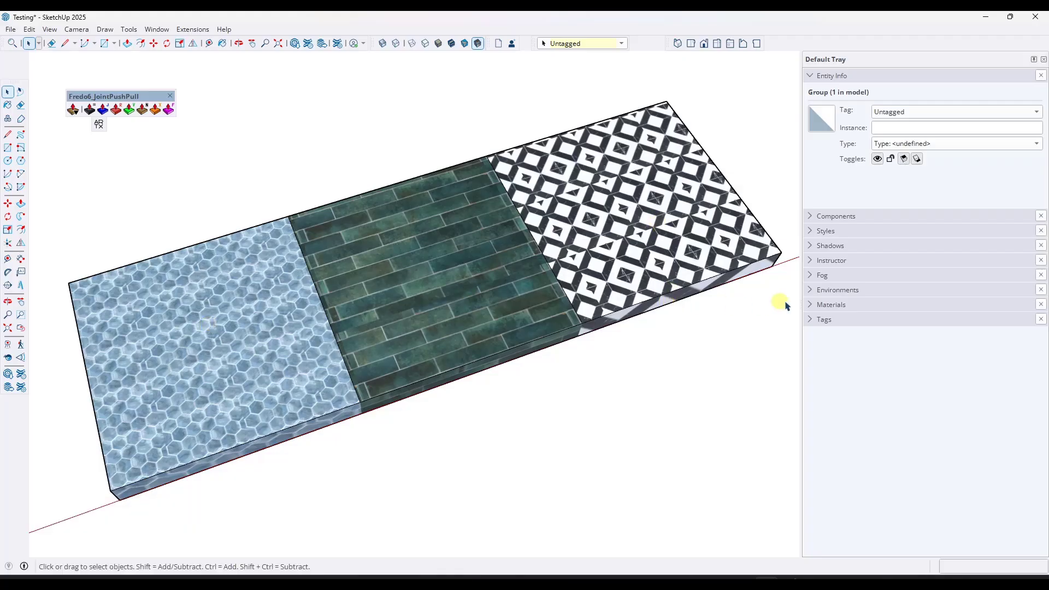
pyautogui.click(820, 304)
pyautogui.click(1020, 441)
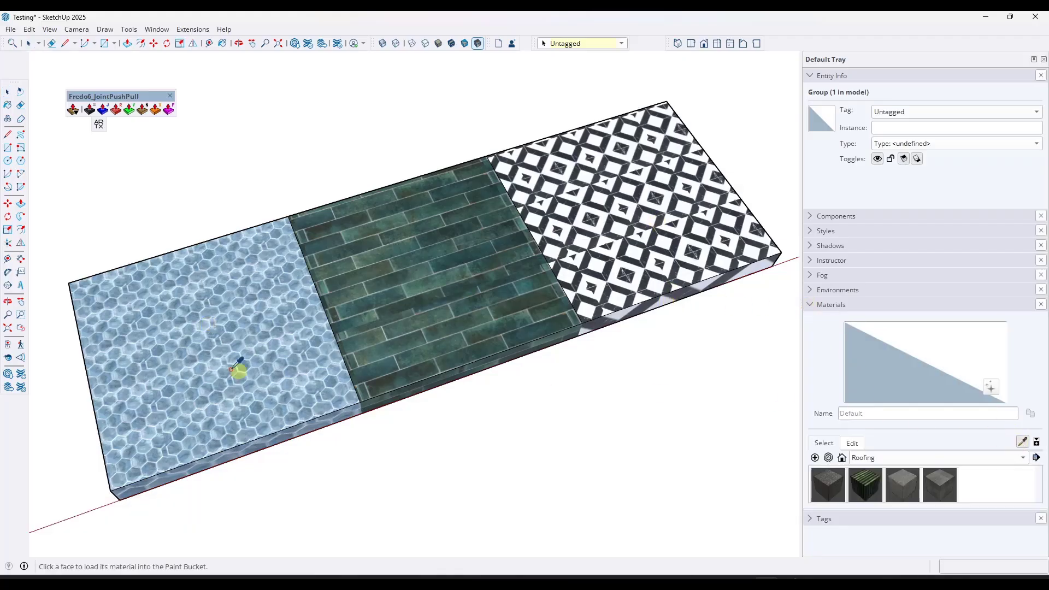
pyautogui.click(268, 357)
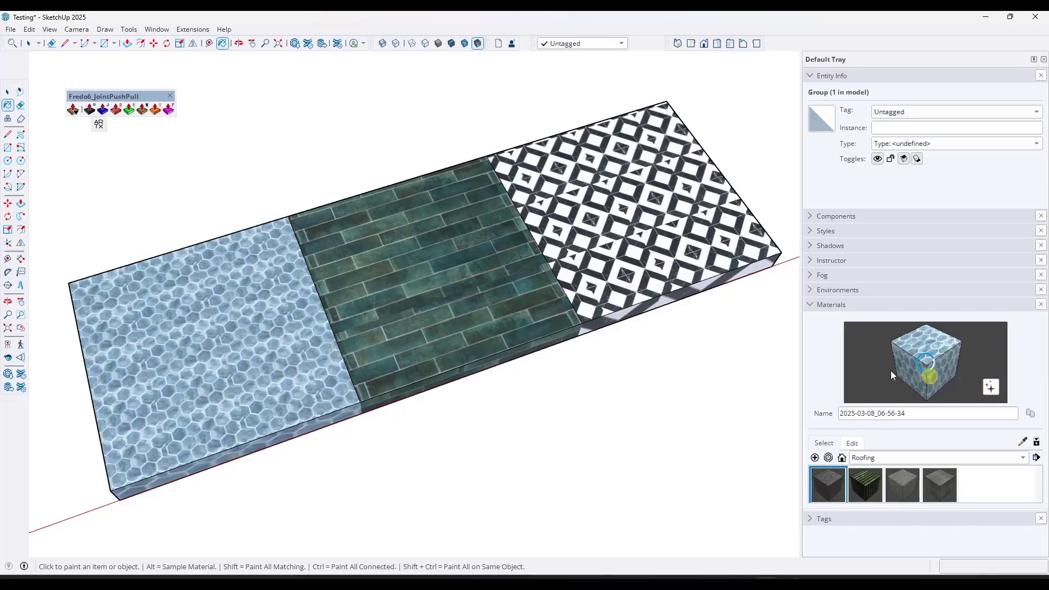
pyautogui.keyDown('alt'); pyautogui.click(437, 300); pyautogui.keyUp('alt')
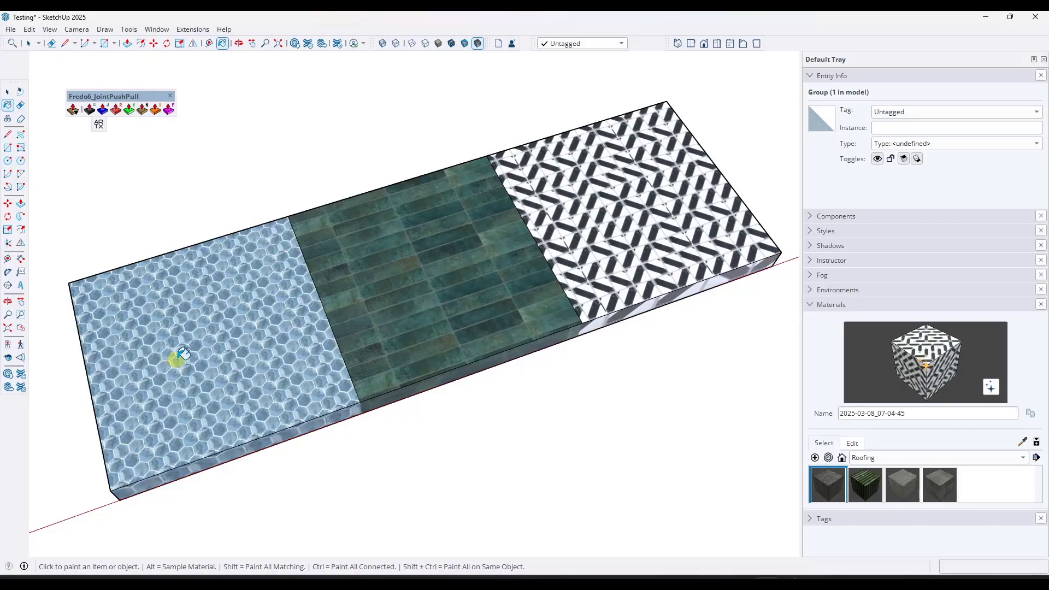
# Examine the tile layouts and patterns up close on the hexagon, green and black-and-white samples.
pyautogui.scroll(5, 452, 263)
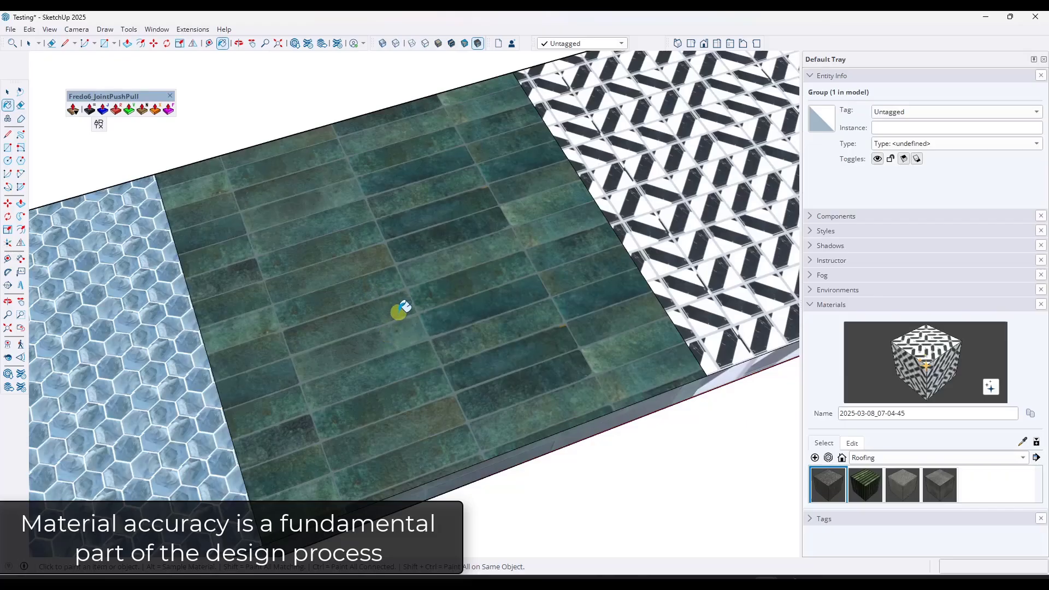
pyautogui.scroll(-3, 399, 309)
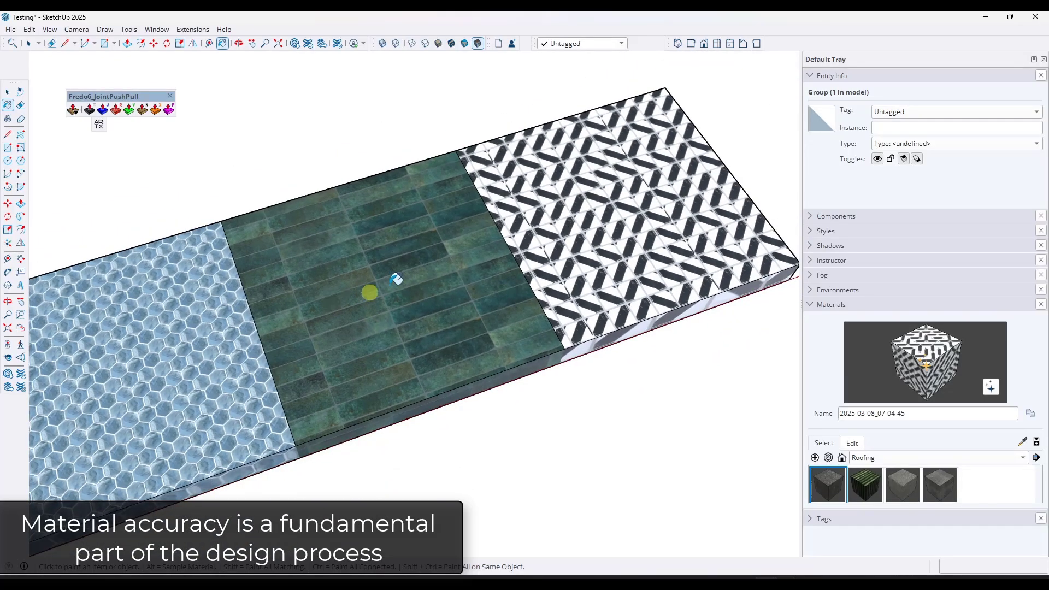
pyautogui.scroll(3, 710, 185)
pyautogui.scroll(-2, 433, 211)
pyautogui.scroll(3, 582, 180)
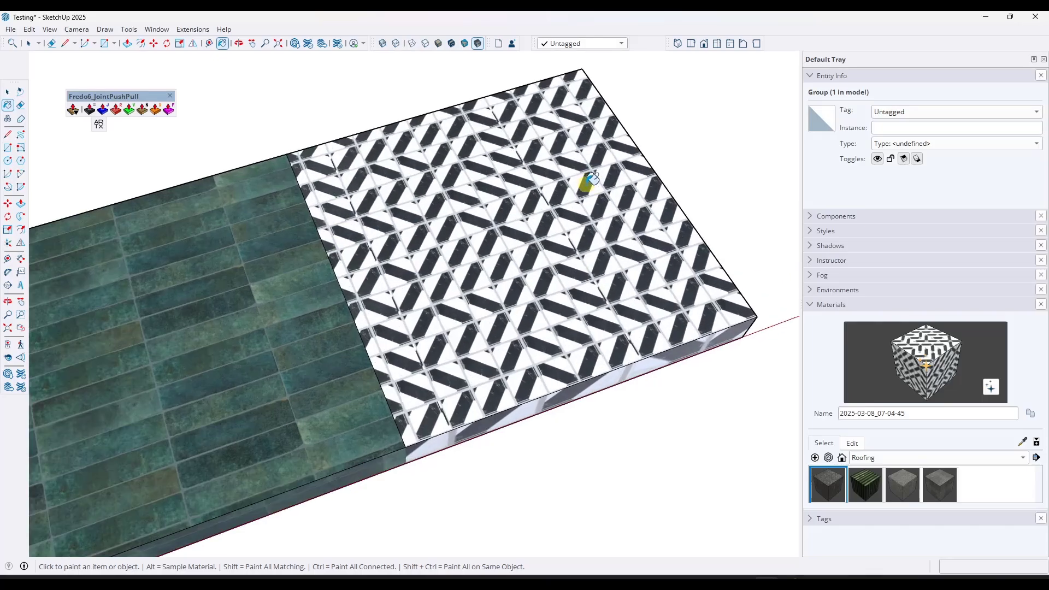
pyautogui.scroll(2, 265, 306)
pyautogui.scroll(2, 453, 247)
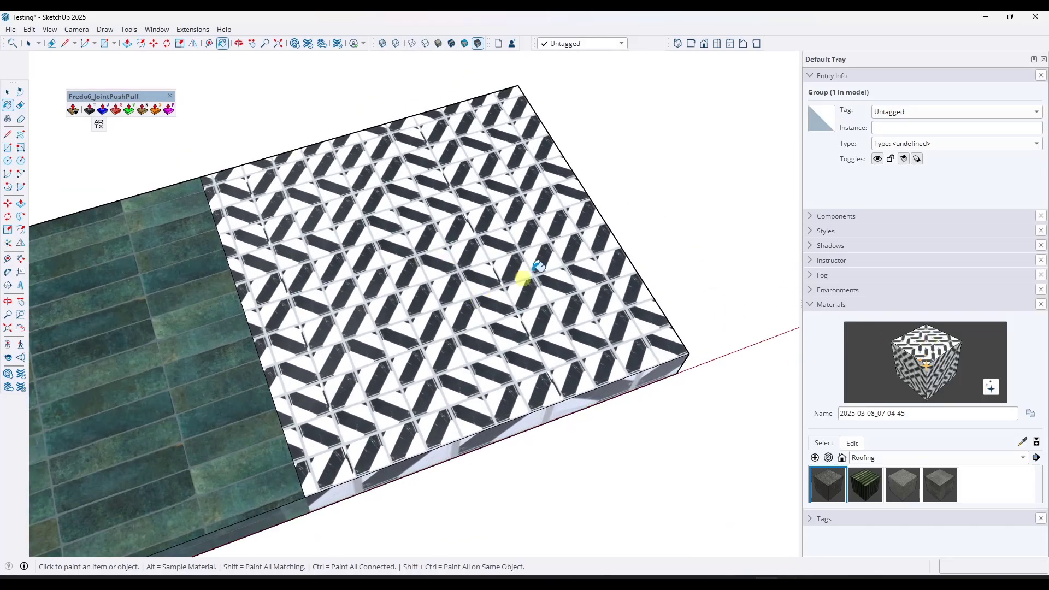
# Compare the blue hexagon, green and black-and-white samples side by side, and look over the other material sample groups.
pyautogui.scroll(-3, 591, 247)
pyautogui.moveTo(243, 363)
pyautogui.mouseDown(button='middle')
pyautogui.moveTo(230, 293)
pyautogui.moveTo(205, 305)
pyautogui.moveTo(244, 279)
pyautogui.moveTo(305, 294)
pyautogui.moveTo(433, 292)
pyautogui.mouseUp(button='middle')
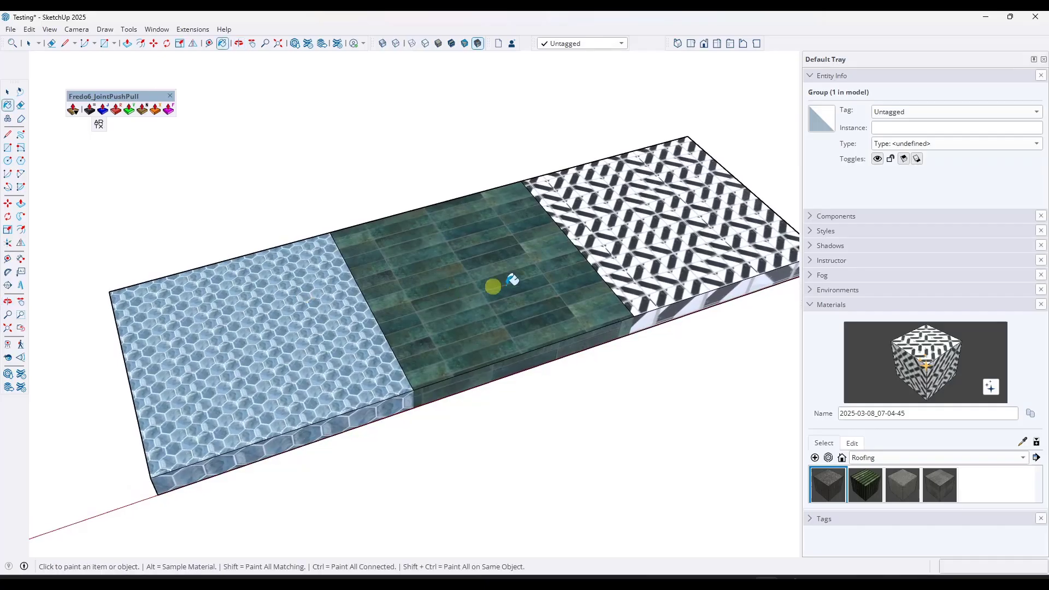
pyautogui.moveTo(568, 277); pyautogui.dragTo(546, 276, button='middle')
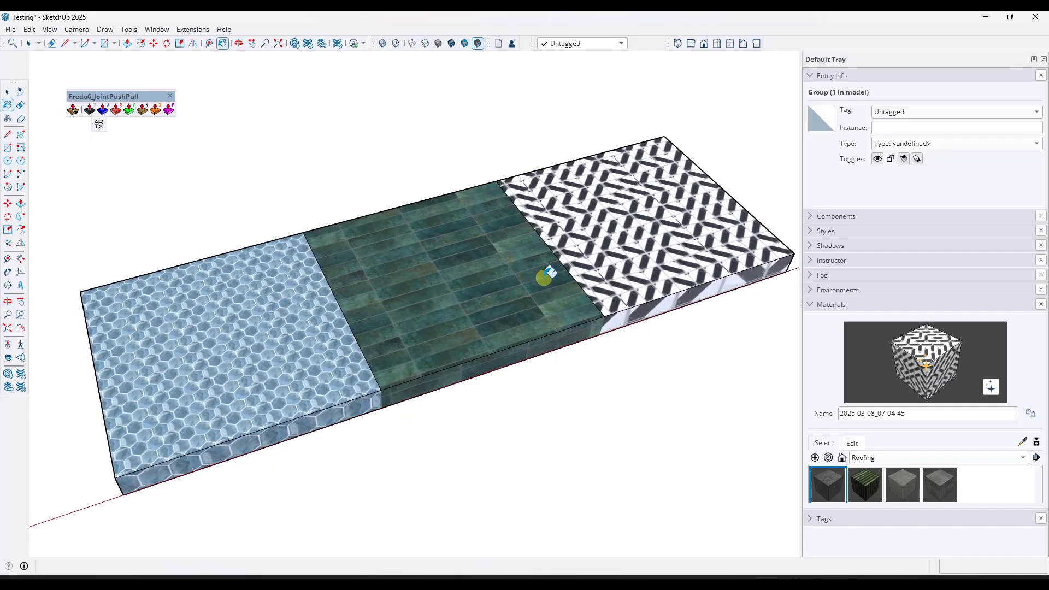
pyautogui.moveTo(548, 274); pyautogui.dragTo(547, 298, button='middle')
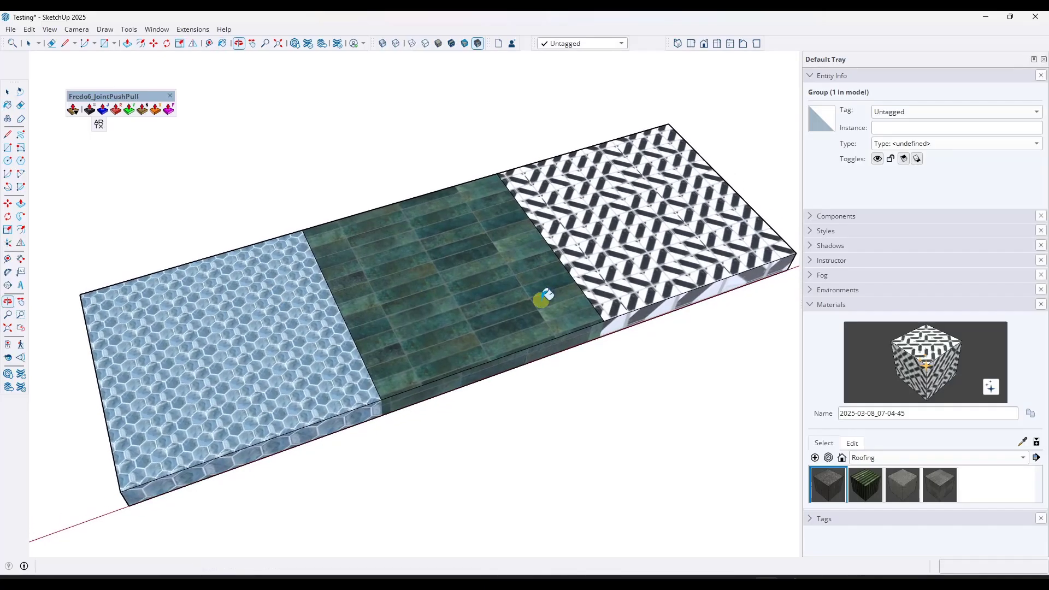
pyautogui.press('space')
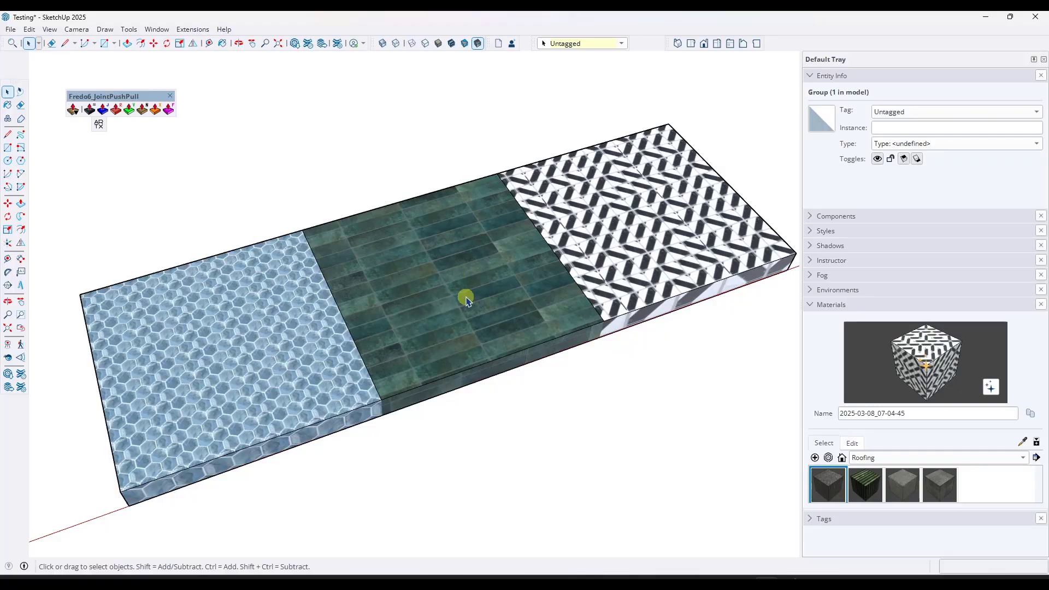
pyautogui.scroll(-10, 527, 287)
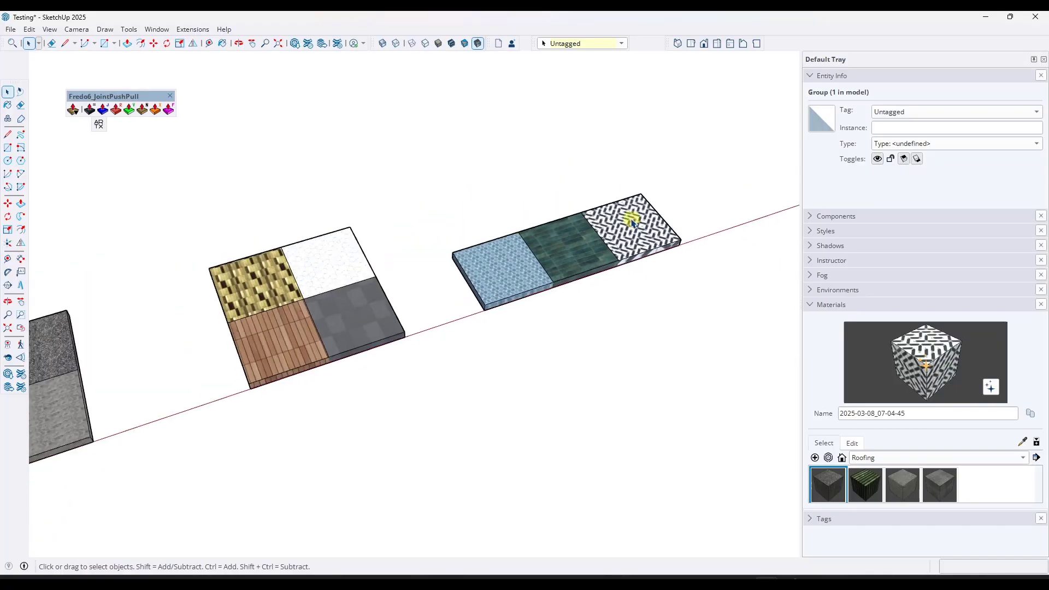
pyautogui.scroll(10, 330, 306)
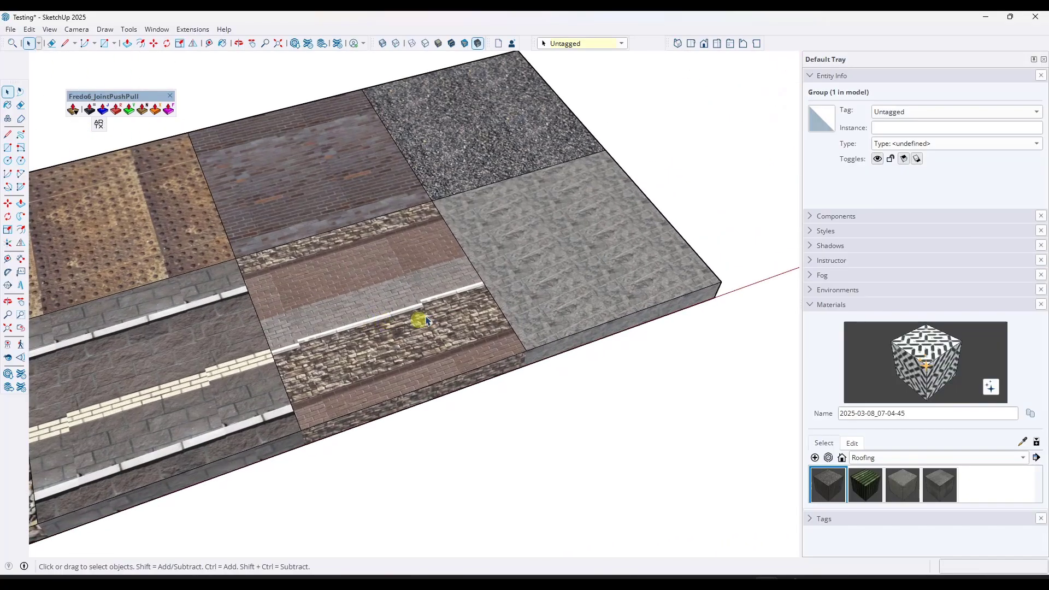
# Sample IMG_1554 from the striped stone and brick sample, generate its AI texture, and check the regenerated surface.
pyautogui.scroll(5, 375, 323)
pyautogui.moveTo(377, 306); pyautogui.dragTo(274, 349, button='middle')
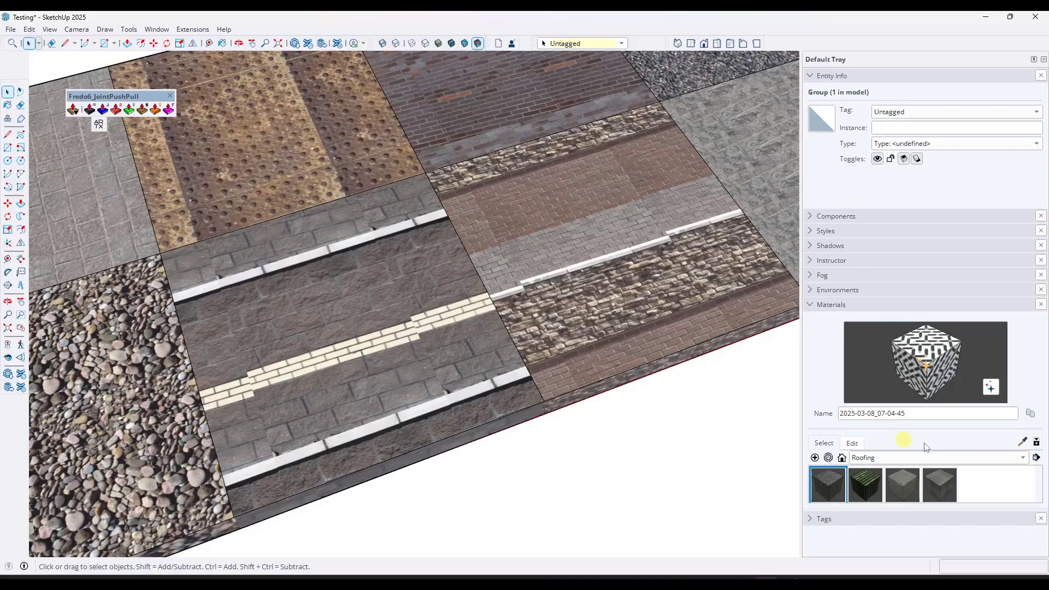
pyautogui.click(1022, 443)
pyautogui.click(304, 358)
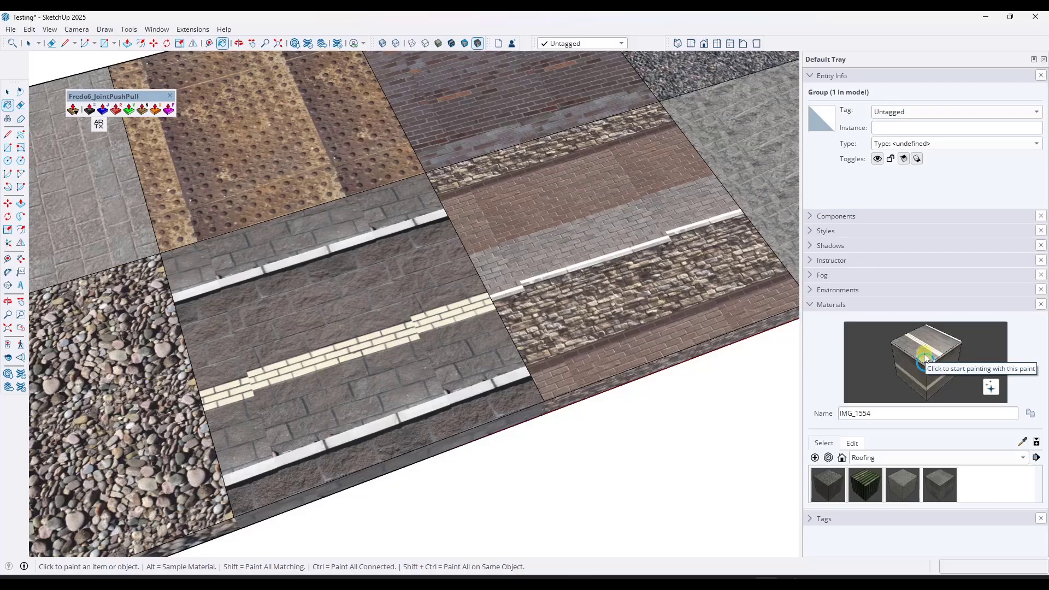
pyautogui.click(424, 339)
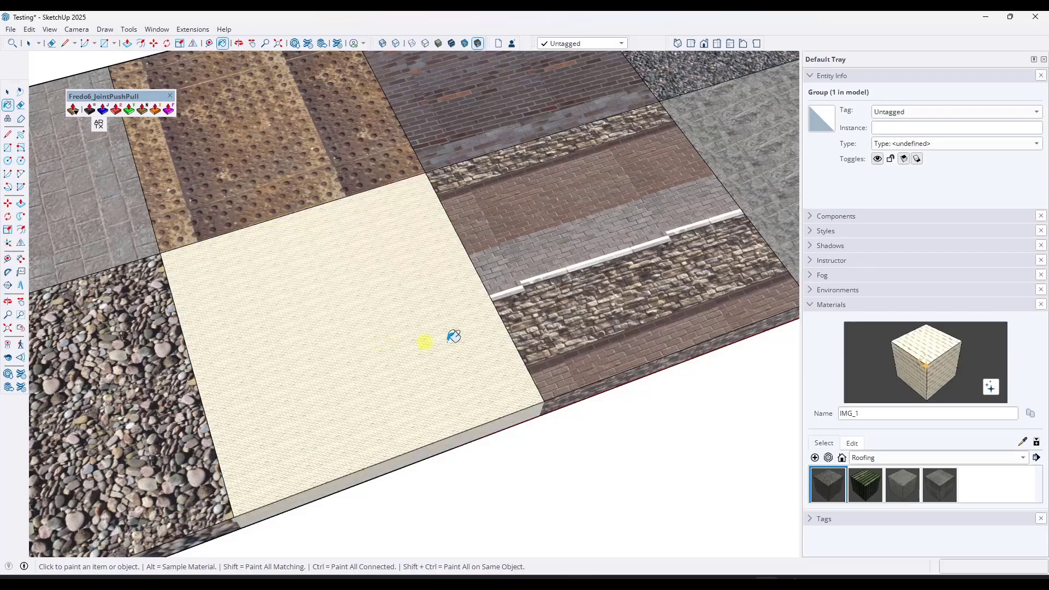
pyautogui.scroll(5, 368, 424)
pyautogui.scroll(-5, 381, 400)
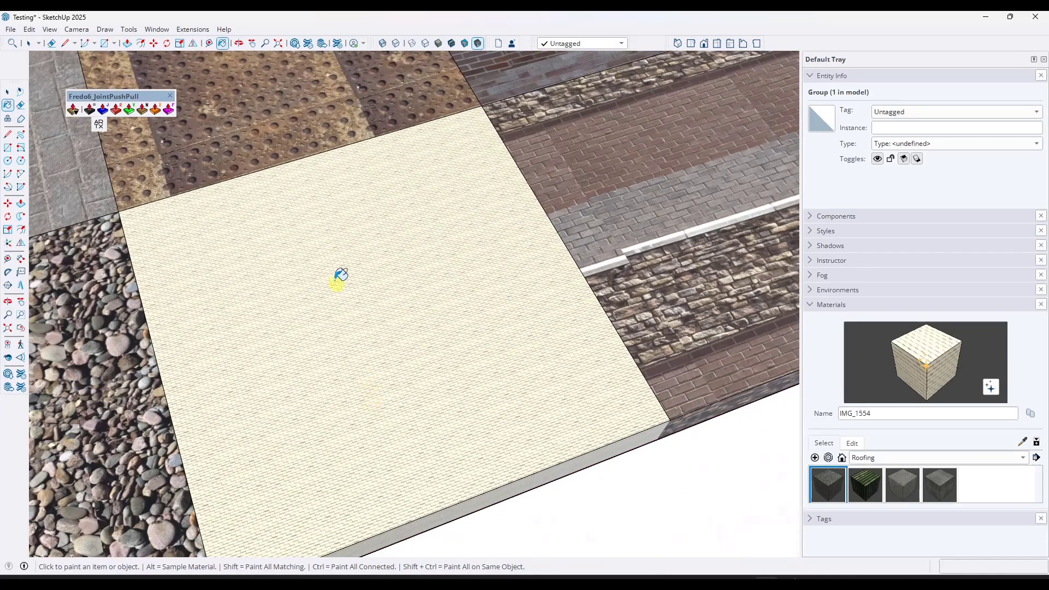
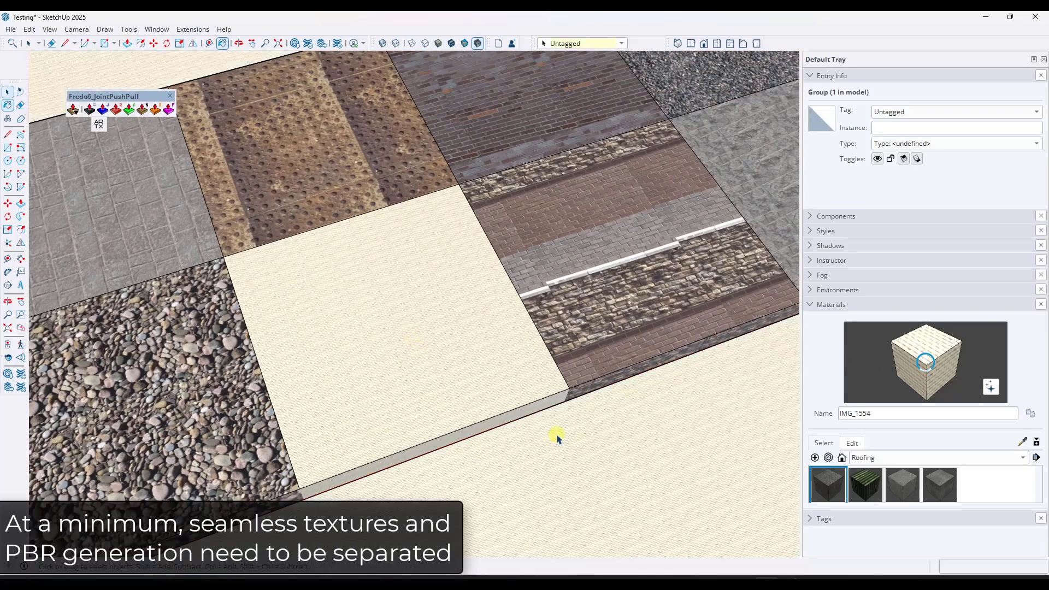
pyautogui.press('space')
pyautogui.scroll(-1, 331, 351)
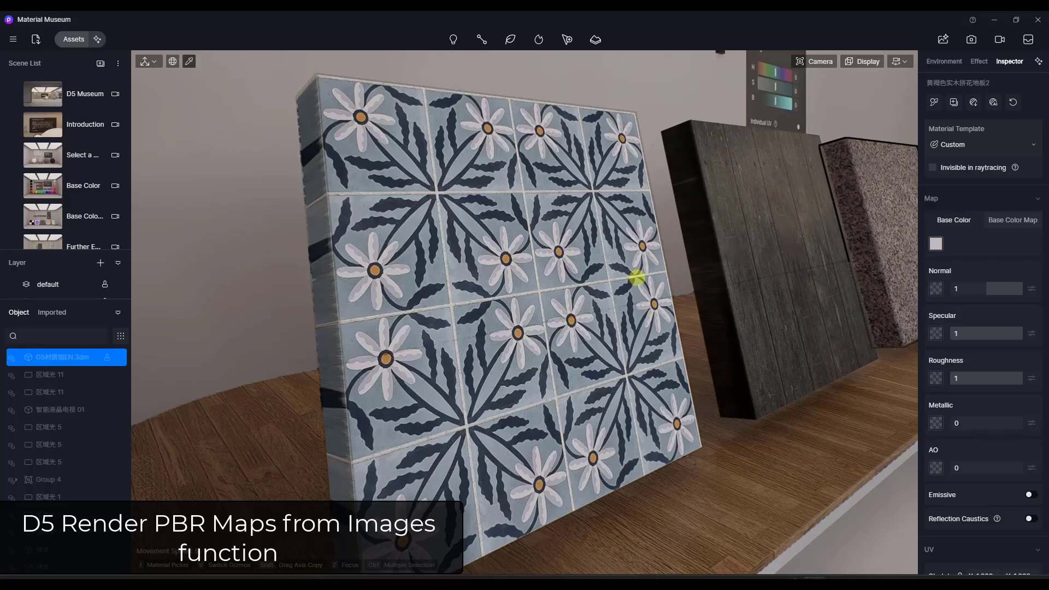
# Switch to the Material Museum scene in D5 Render, pick the flower tile material and generate PBR maps from its image.
pyautogui.moveTo(637, 281); pyautogui.dragTo(664, 285, button='right')
pyautogui.press('i')
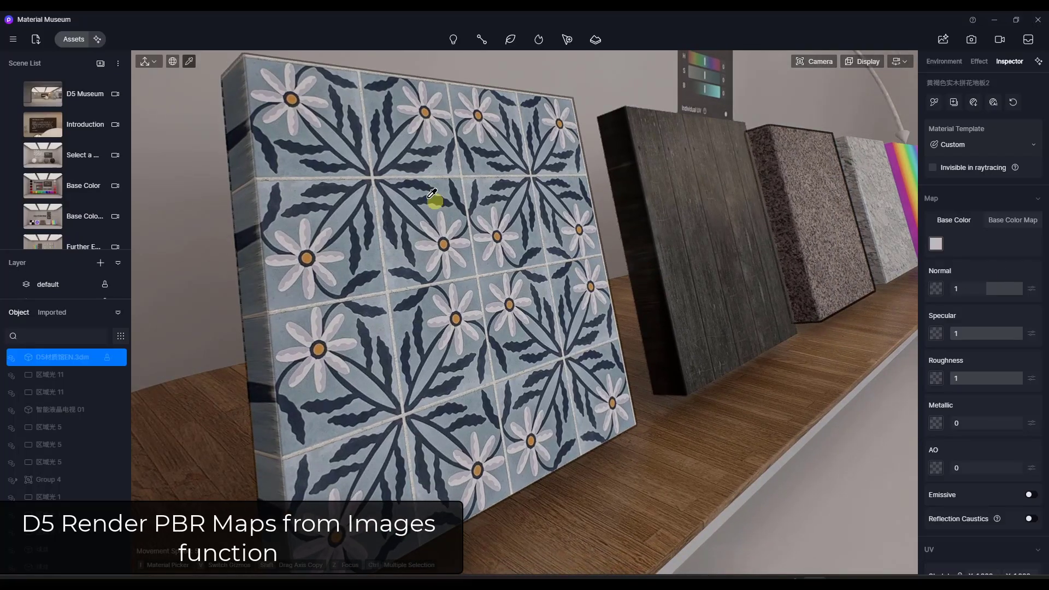
pyautogui.click(525, 291)
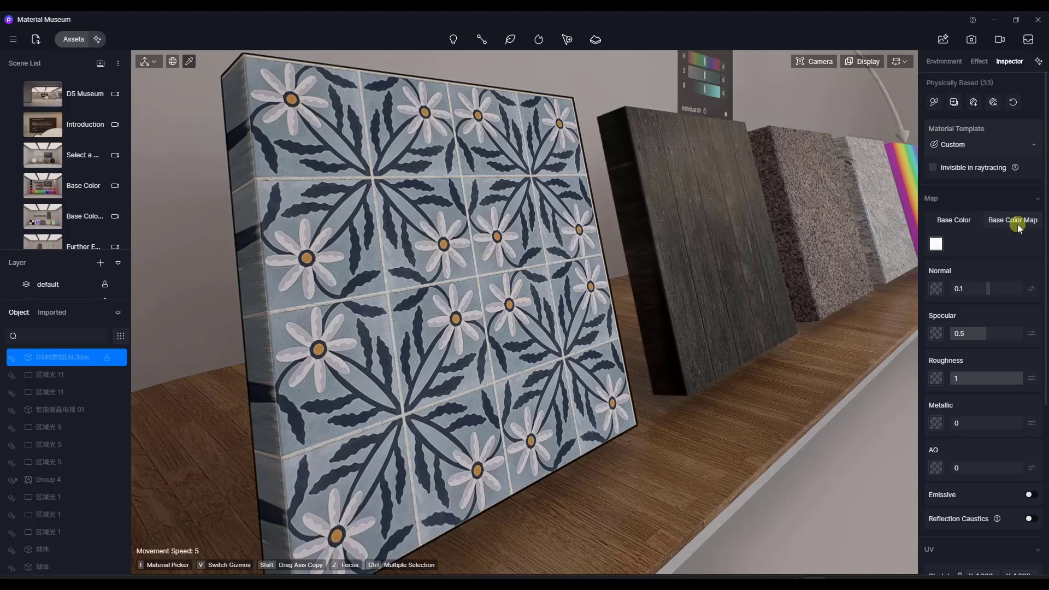
pyautogui.click(994, 104)
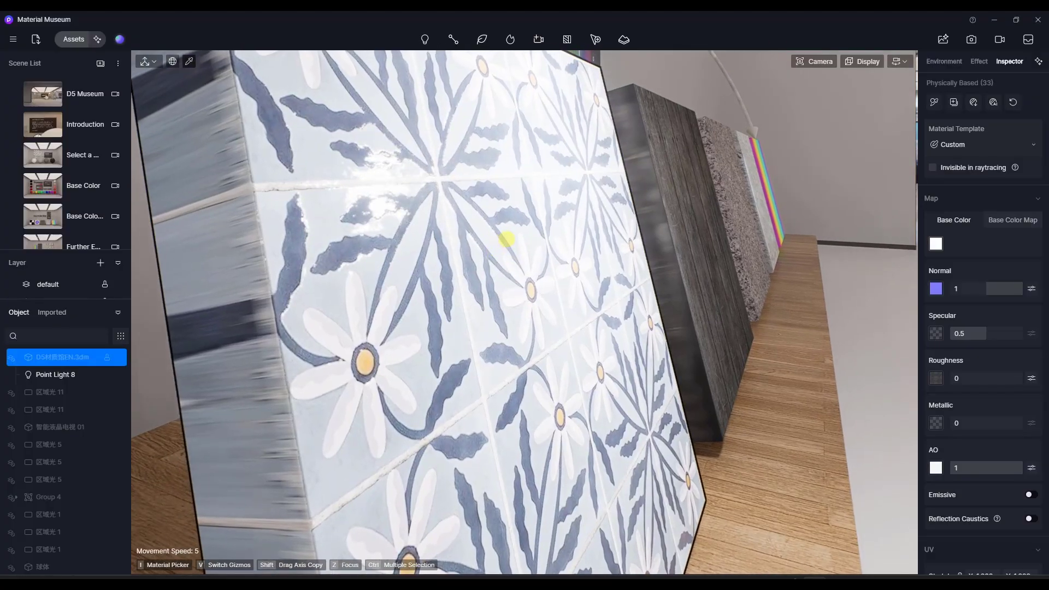
# Set the flower tile material's normal strength to 1, adjust its roughness and ambient occlusion, and reactivate the material picker.
pyautogui.moveTo(985, 290)
pyautogui.mouseDown()
pyautogui.moveTo(994, 290)
pyautogui.moveTo(962, 290)
pyautogui.moveTo(995, 295)
pyautogui.mouseUp()
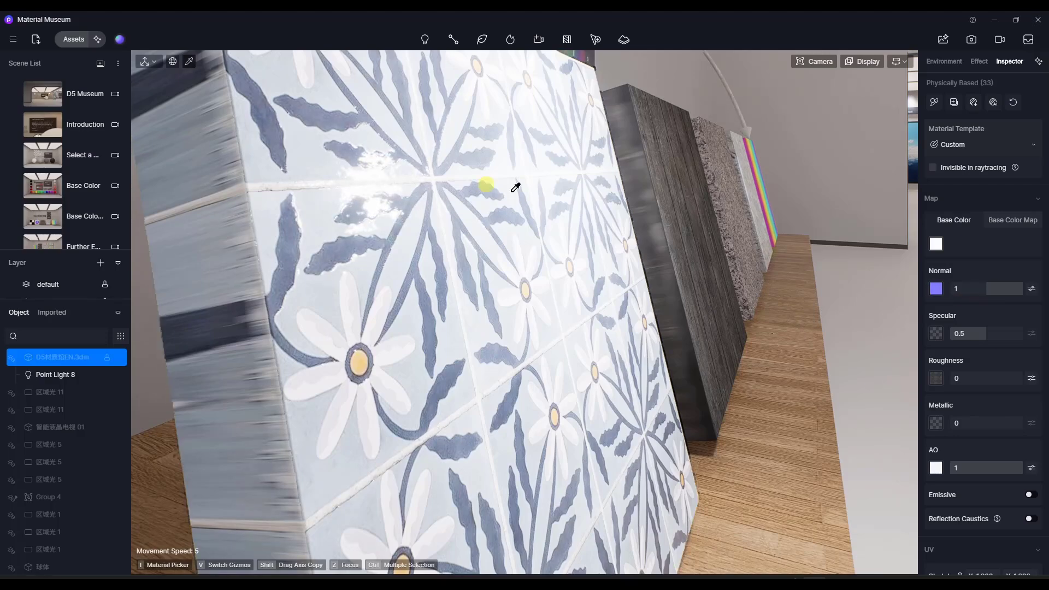
pyautogui.moveTo(965, 377); pyautogui.dragTo(989, 379)
pyautogui.moveTo(988, 468); pyautogui.dragTo(1011, 469)
pyautogui.moveTo(655, 349); pyautogui.dragTo(453, 97, button='right')
pyautogui.press('i')
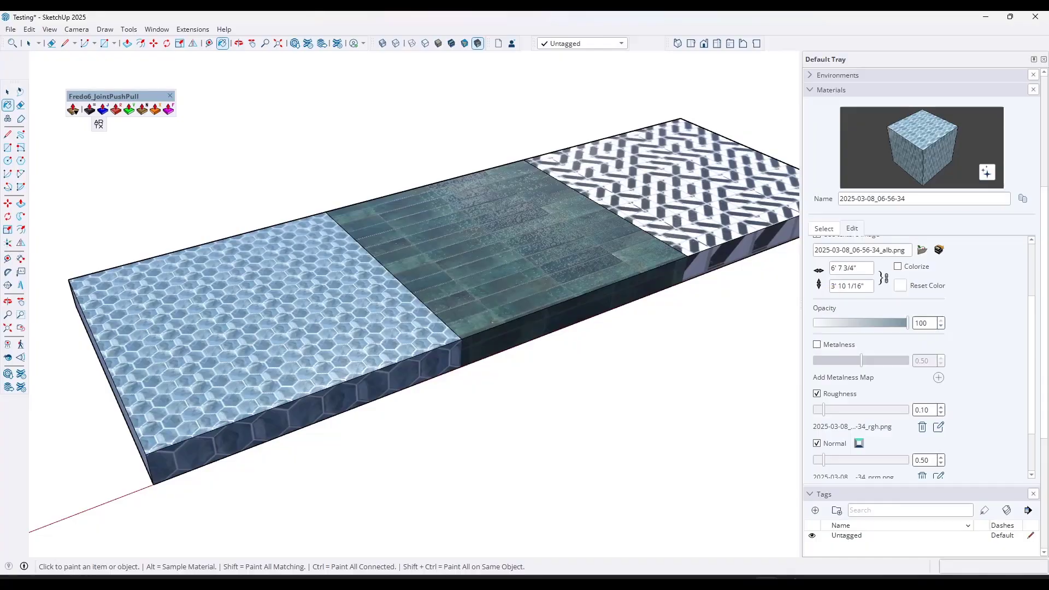
# Switch back to SketchUp, check the reflections on the three tile samples and set the blue hexagon material's roughness to 0.15.
pyautogui.moveTo(550, 293); pyautogui.dragTo(548, 289, button='middle')
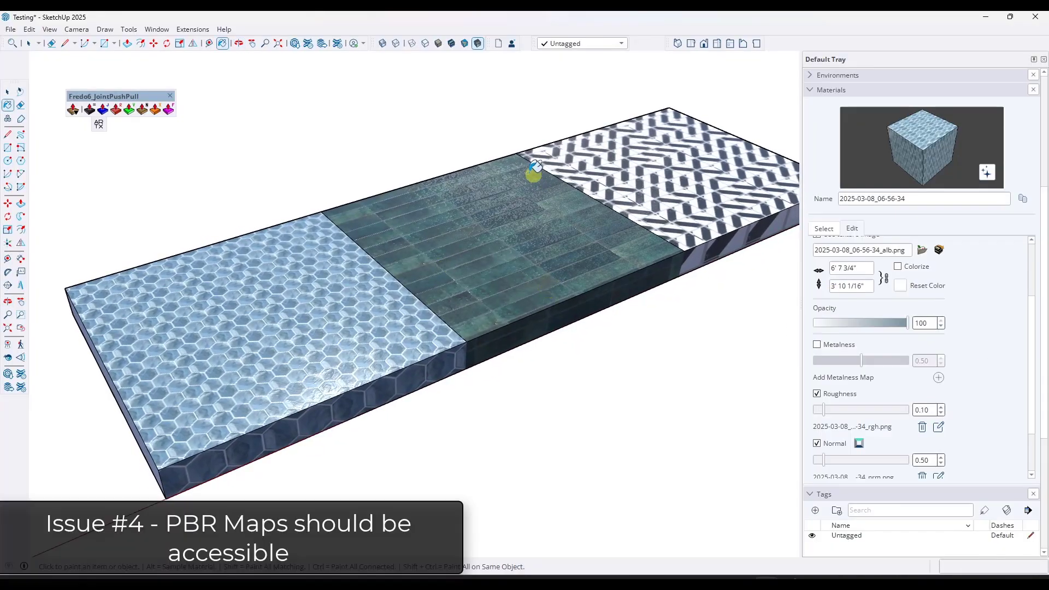
pyautogui.moveTo(476, 260); pyautogui.dragTo(487, 255, button='middle')
pyautogui.scroll(1, 487, 254)
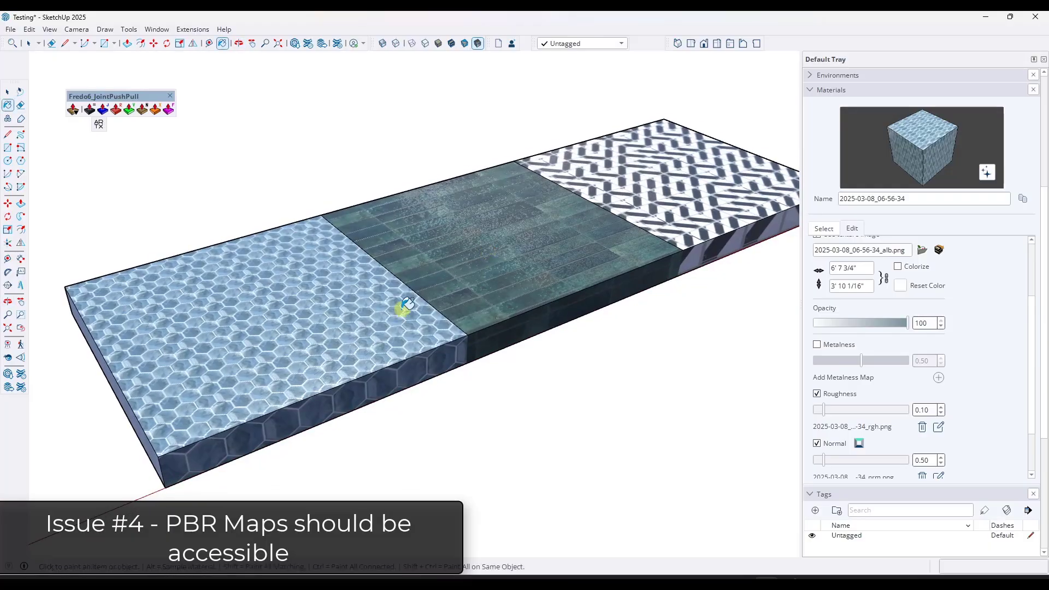
pyautogui.scroll(2, 404, 303)
pyautogui.scroll(1, 437, 289)
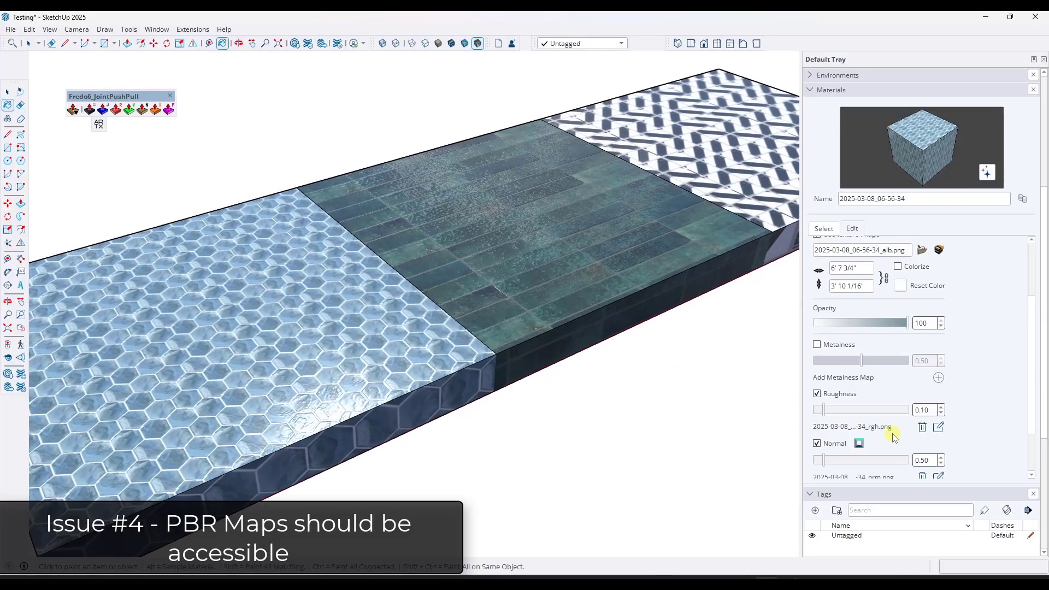
pyautogui.moveTo(829, 413)
pyautogui.mouseDown()
pyautogui.moveTo(862, 412)
pyautogui.moveTo(828, 416)
pyautogui.mouseUp()
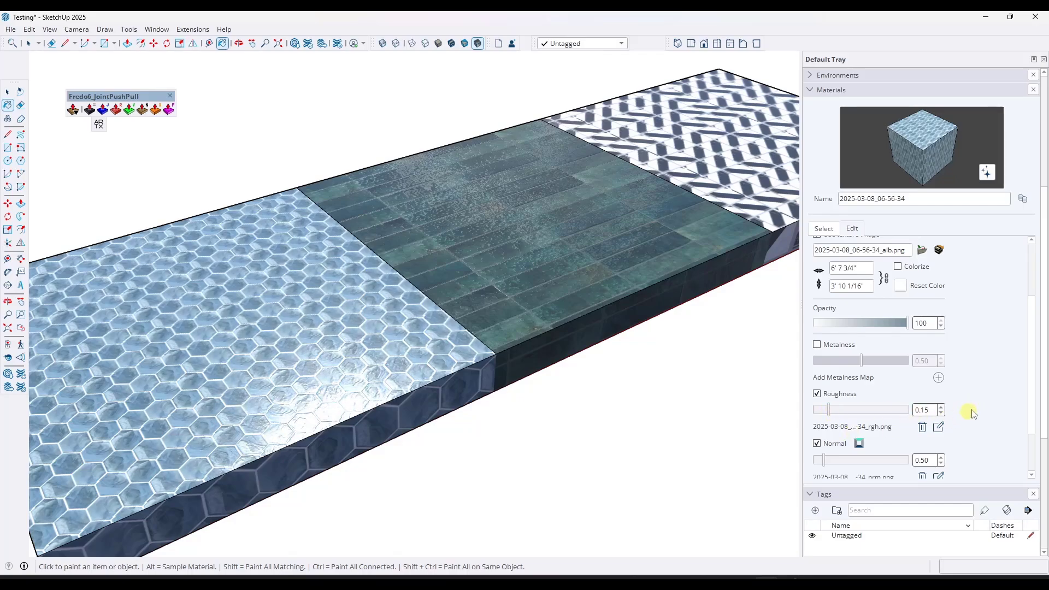
# Try removing the roughness map from the blue hexagon material, undoing the removal each time.
pyautogui.click(922, 427)
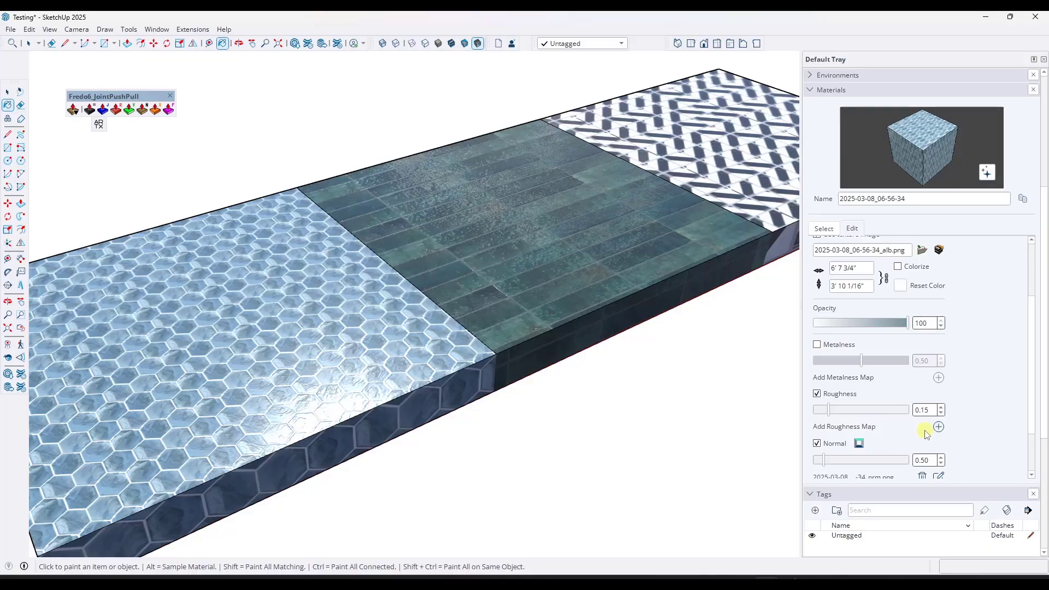
pyautogui.hotkey('ctrl', 'z')
pyautogui.scroll(2, 290, 342)
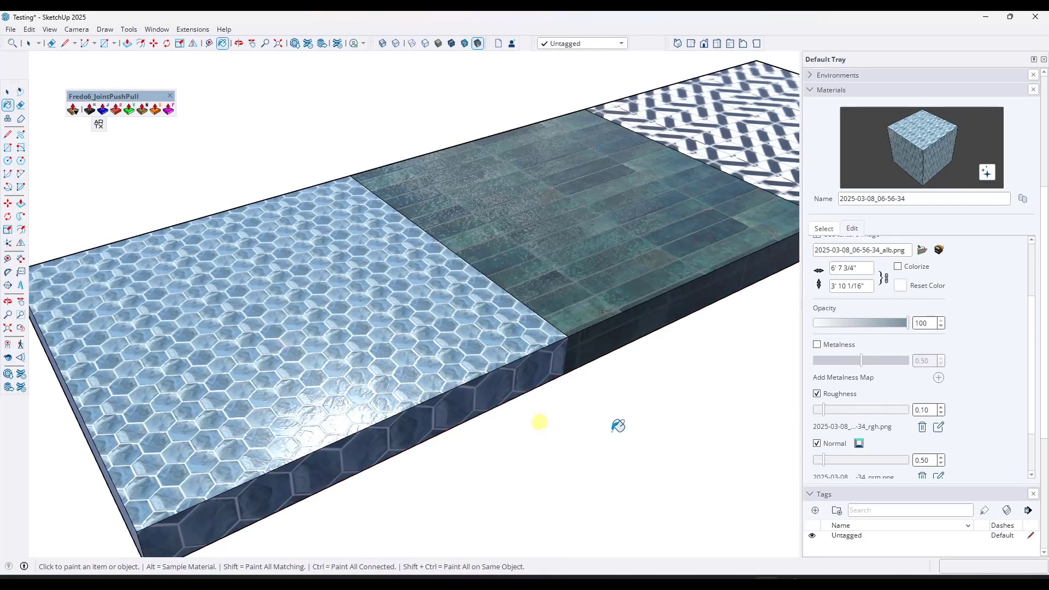
pyautogui.click(922, 427)
pyautogui.hotkey('ctrl', 'z')
# Set the blue hexagon material's roughness to 0.10, normal scale to 2.02 and ambient occlusion to 0.77.
pyautogui.scroll(2, 916, 267)
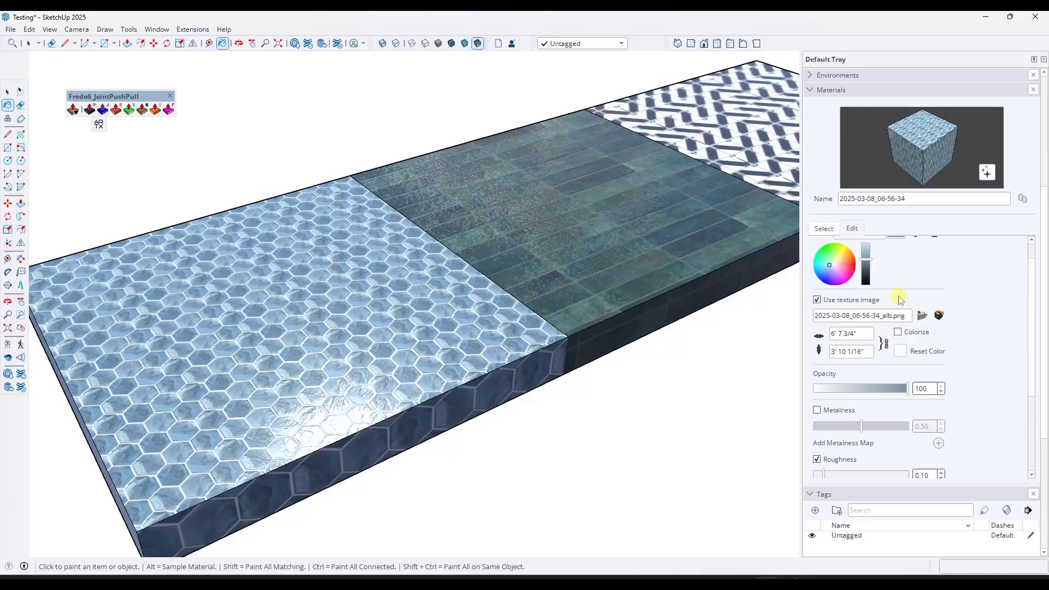
pyautogui.scroll(-2, 995, 388)
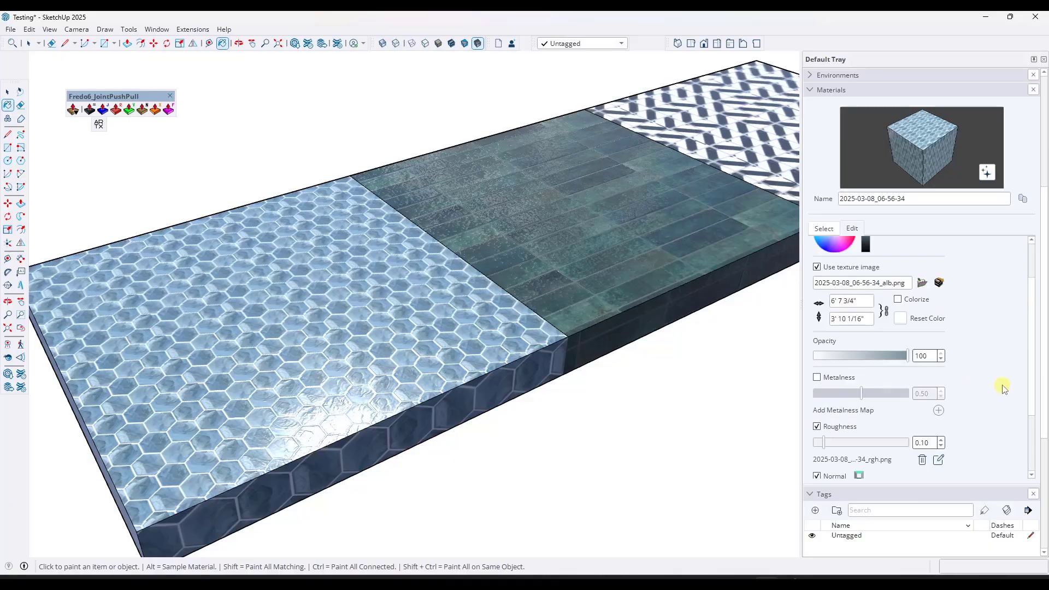
pyautogui.moveTo(833, 411)
pyautogui.mouseDown()
pyautogui.moveTo(860, 411)
pyautogui.moveTo(842, 416)
pyautogui.mouseUp()
pyautogui.moveTo(829, 462); pyautogui.dragTo(853, 451)
pyautogui.moveTo(838, 410); pyautogui.dragTo(817, 411)
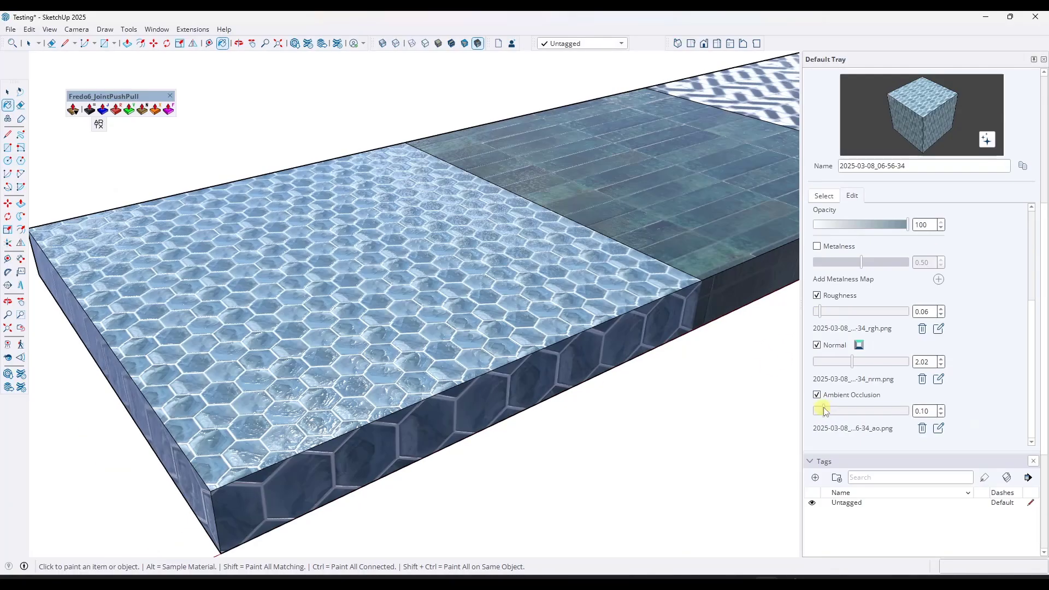
pyautogui.moveTo(825, 411)
pyautogui.mouseDown()
pyautogui.moveTo(904, 416)
pyautogui.moveTo(866, 422)
pyautogui.moveTo(886, 419)
pyautogui.mouseUp()
pyautogui.moveTo(852, 362)
pyautogui.mouseDown()
pyautogui.moveTo(863, 365)
pyautogui.moveTo(853, 366)
pyautogui.mouseUp()
pyautogui.moveTo(826, 313); pyautogui.dragTo(862, 327)
pyautogui.scroll(1, 977, 364)
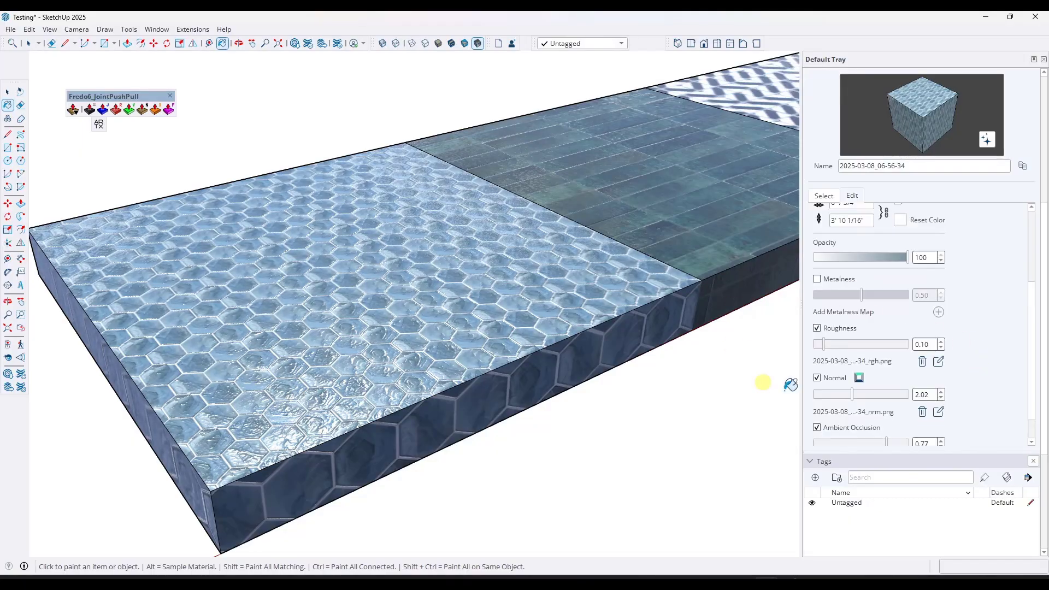
pyautogui.moveTo(371, 341); pyautogui.dragTo(409, 362, button='middle')
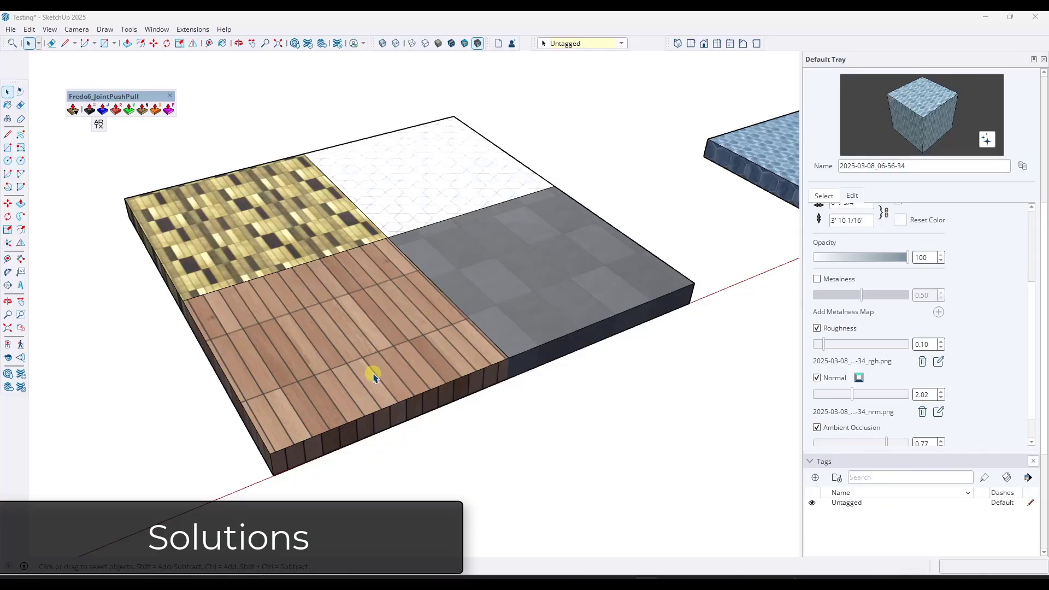
# Look over the four-material sample block with the wood planks, and close the Fredo6_JointPushPull toolbar.
pyautogui.moveTo(358, 335); pyautogui.dragTo(358, 371, button='middle')
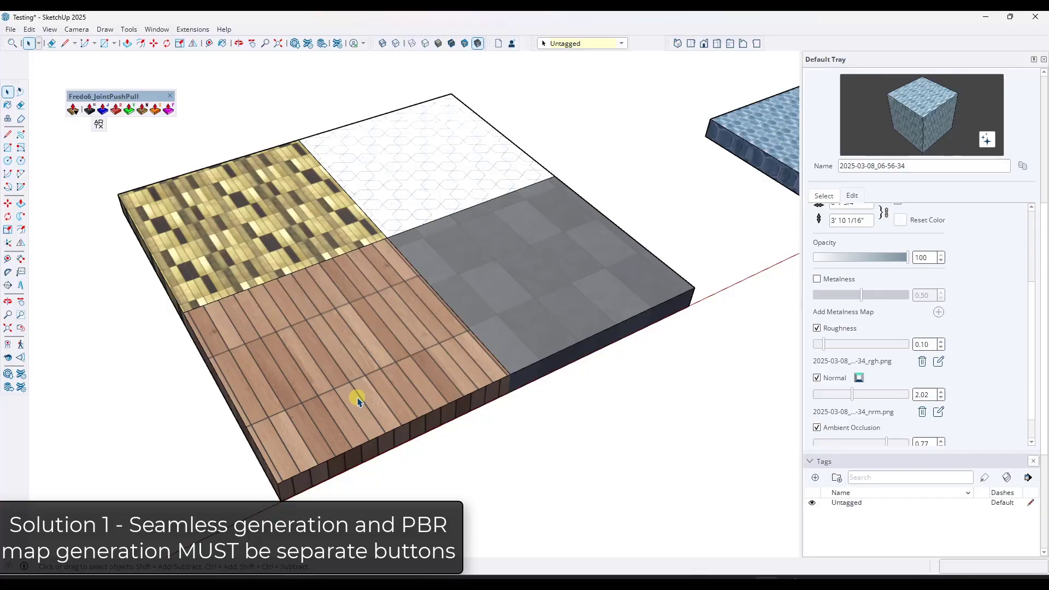
pyautogui.scroll(1, 1026, 159)
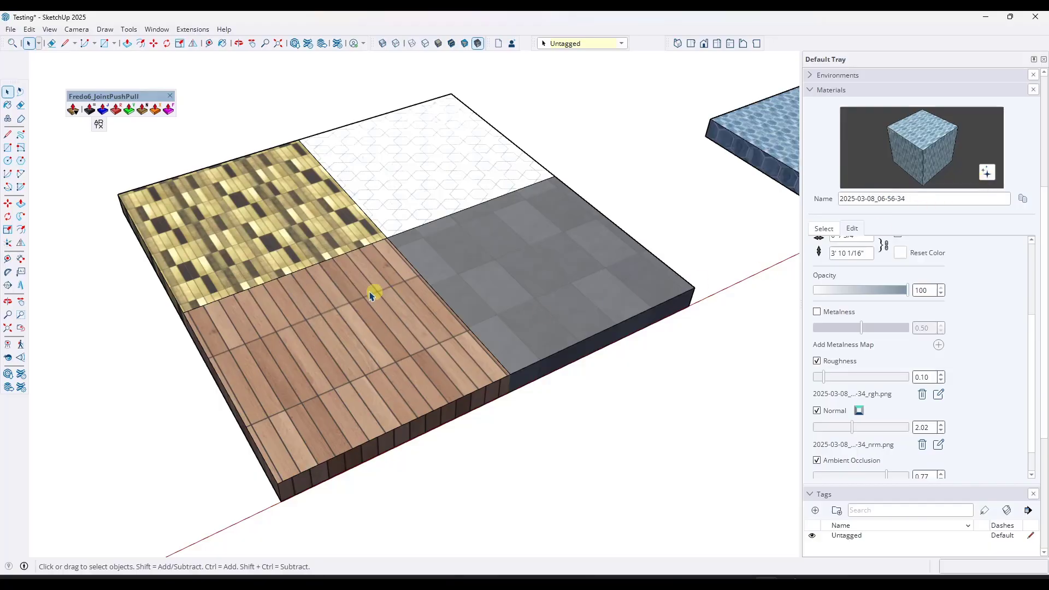
pyautogui.click(170, 95)
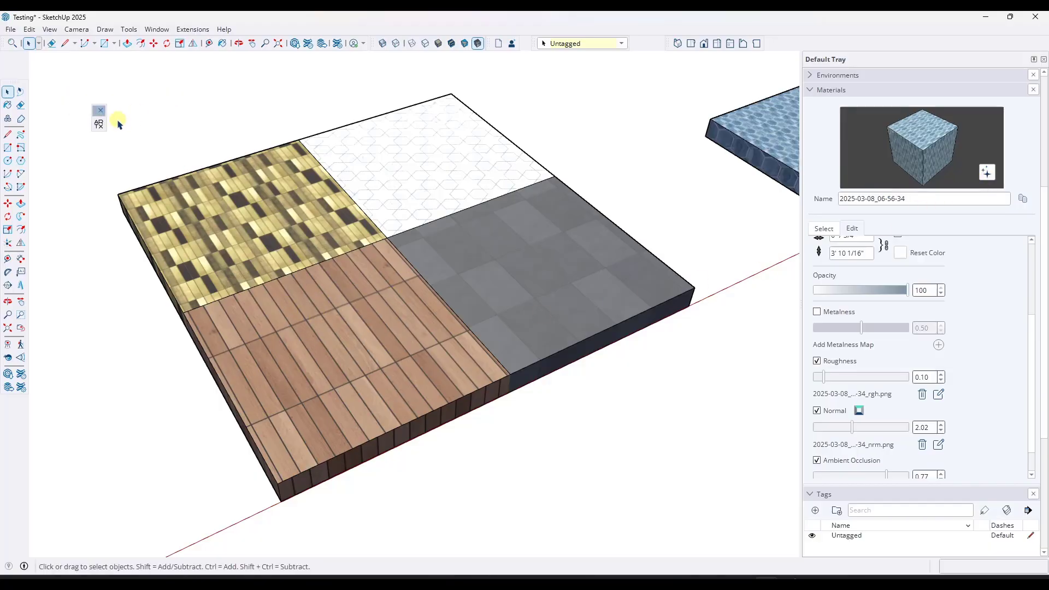
# Browse the Architextures library and load the Castiron Craft Split Modular Panel texture as a material.
pyautogui.click(98, 125)
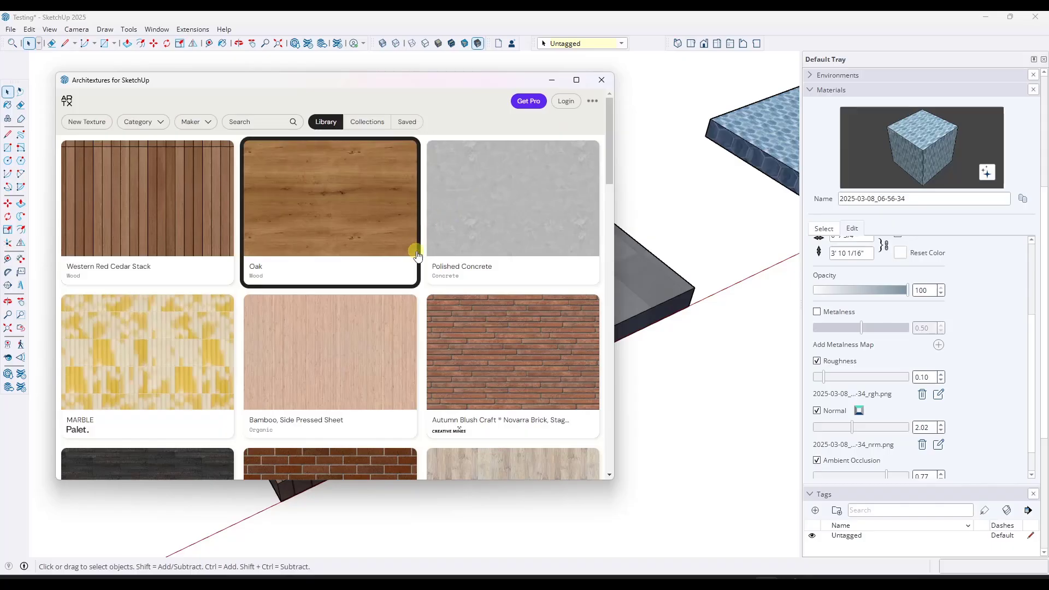
pyautogui.scroll(-4, 338, 341)
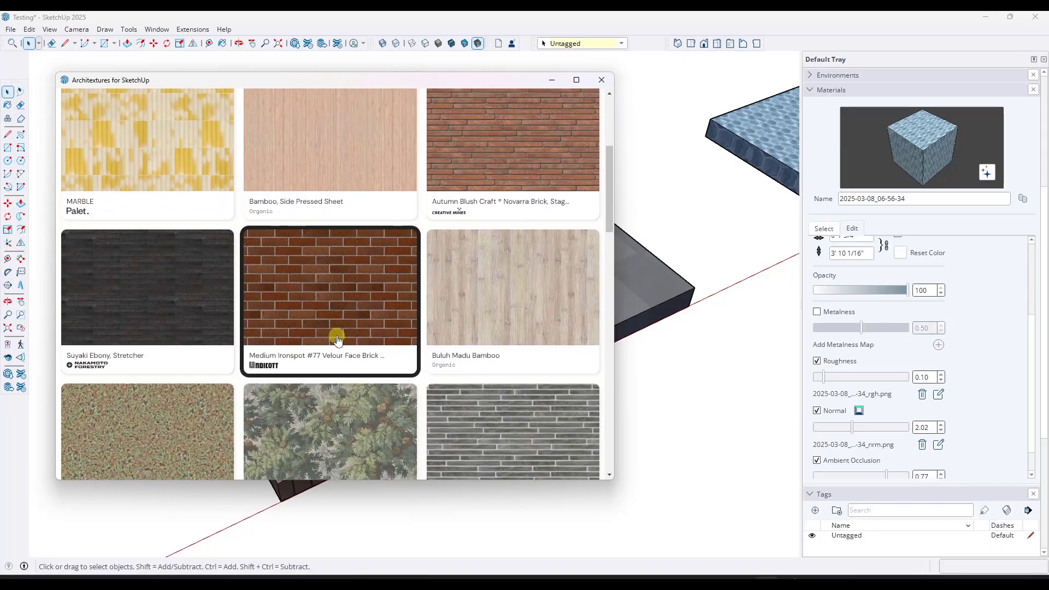
pyautogui.scroll(-2, 337, 340)
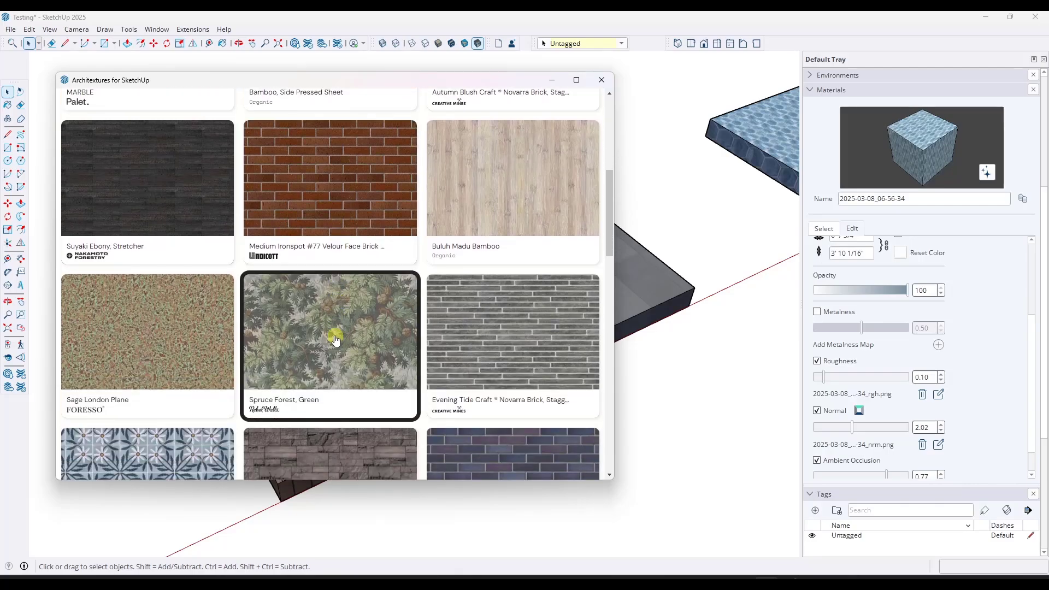
pyautogui.scroll(-2, 304, 323)
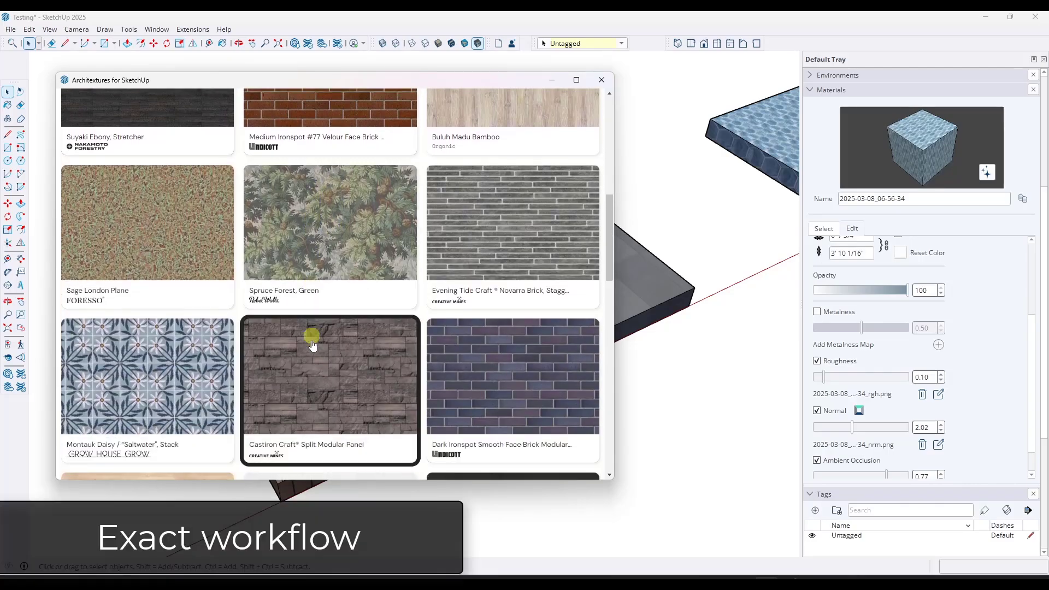
pyautogui.click(315, 361)
pyautogui.click(376, 230)
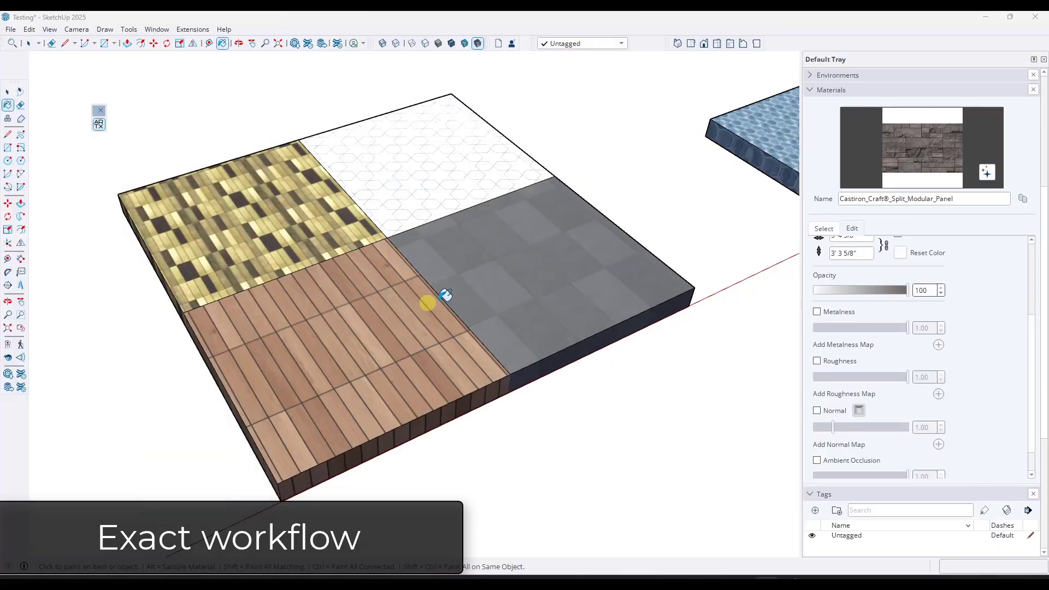
# Paint the dark grey square of the sample block with the stone panel material and generate AI photoreal textures for it.
pyautogui.click(496, 279)
pyautogui.scroll(2, 667, 270)
pyautogui.scroll(1, 668, 270)
pyautogui.press('space')
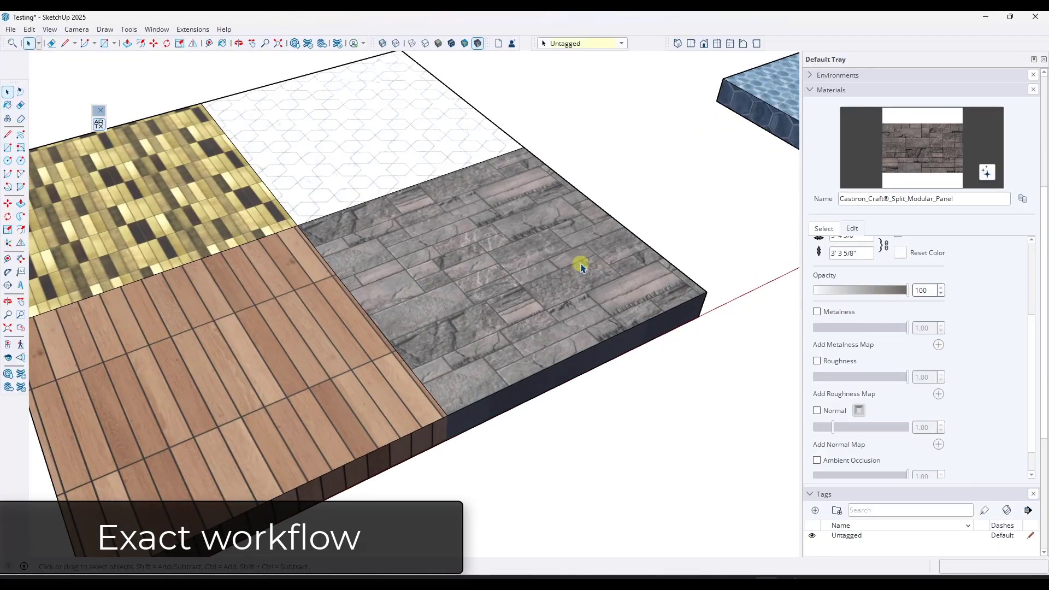
pyautogui.click(987, 174)
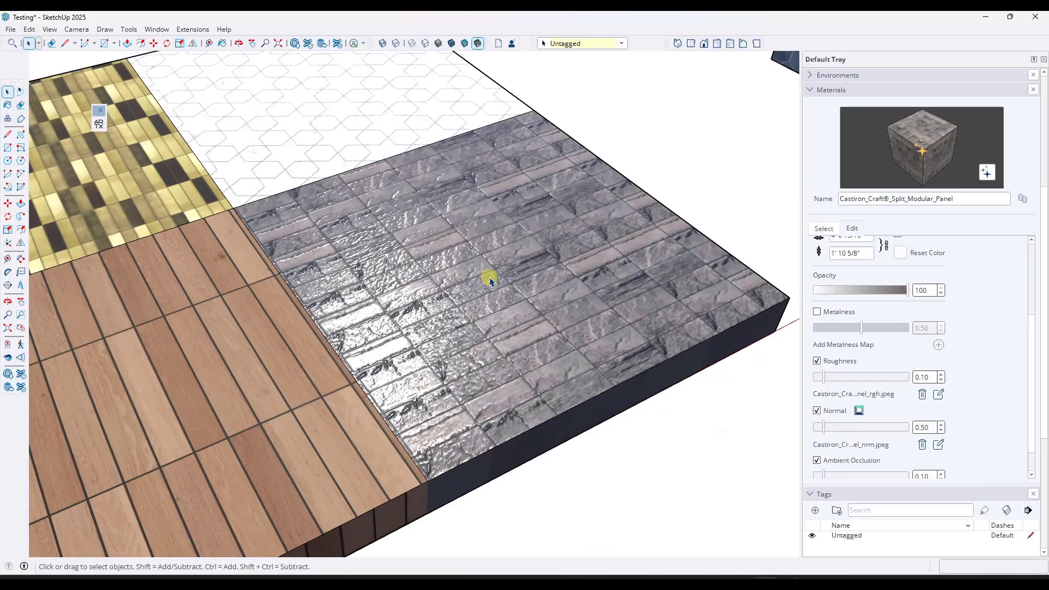
pyautogui.moveTo(558, 342); pyautogui.dragTo(519, 237, button='middle')
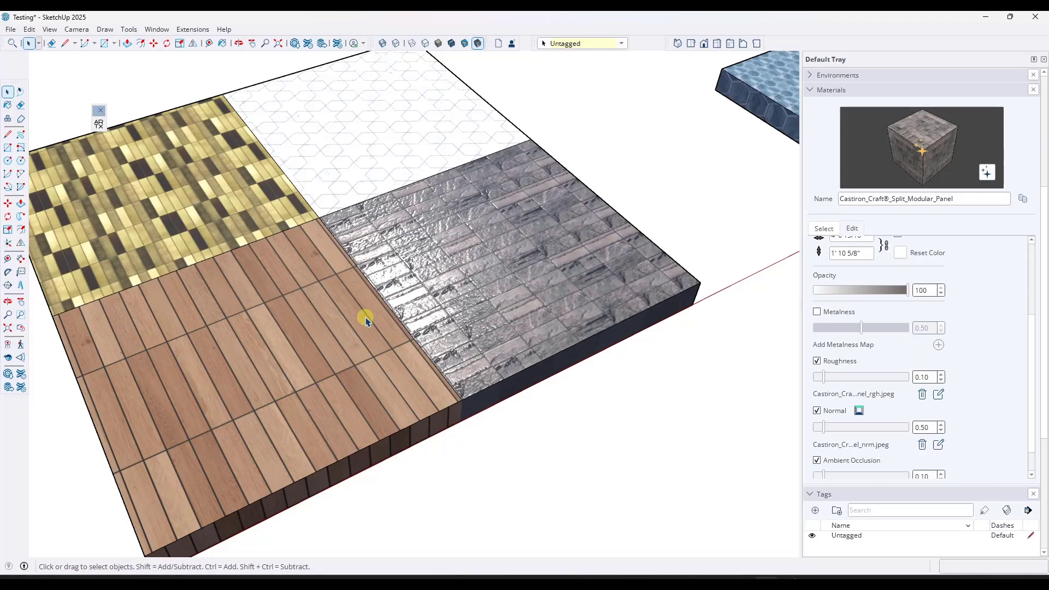
# List the materials in the model and check whether the original stone panel material is kept beside the generated version.
pyautogui.click(824, 228)
pyautogui.click(888, 244)
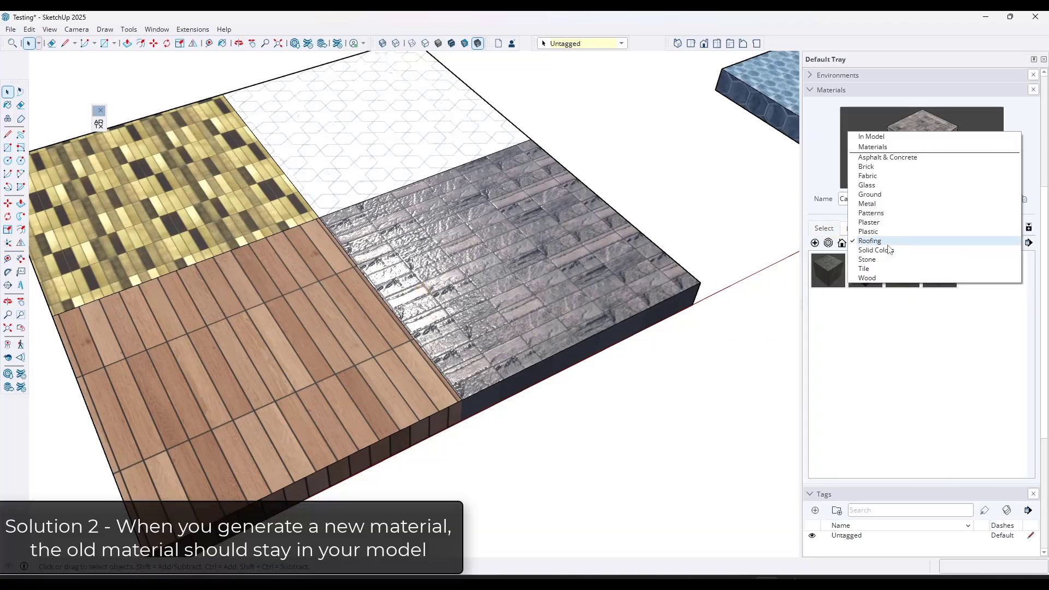
pyautogui.click(871, 136)
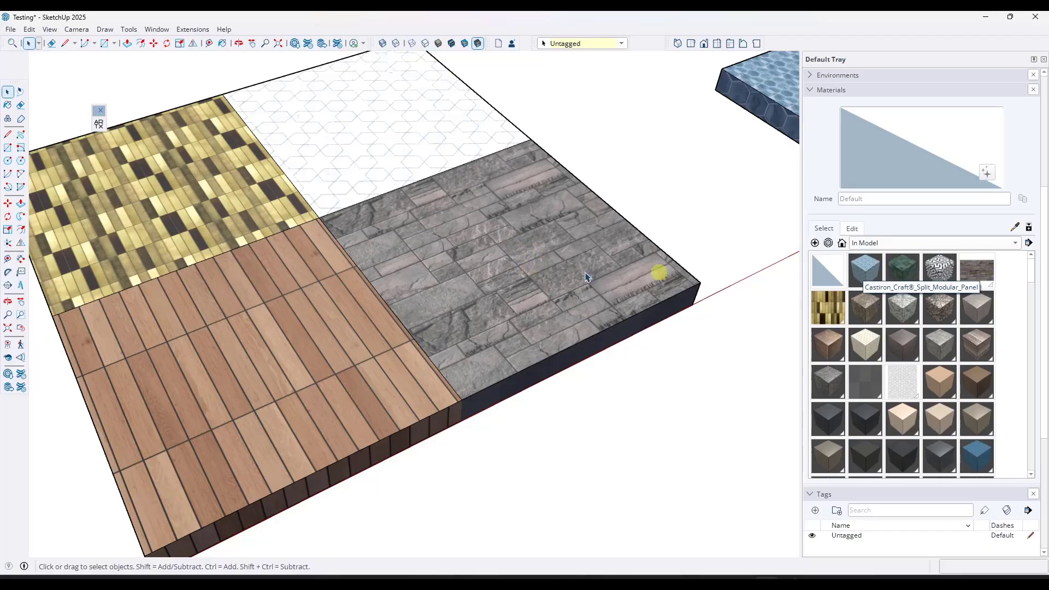
pyautogui.moveTo(534, 307); pyautogui.dragTo(533, 325, button='middle')
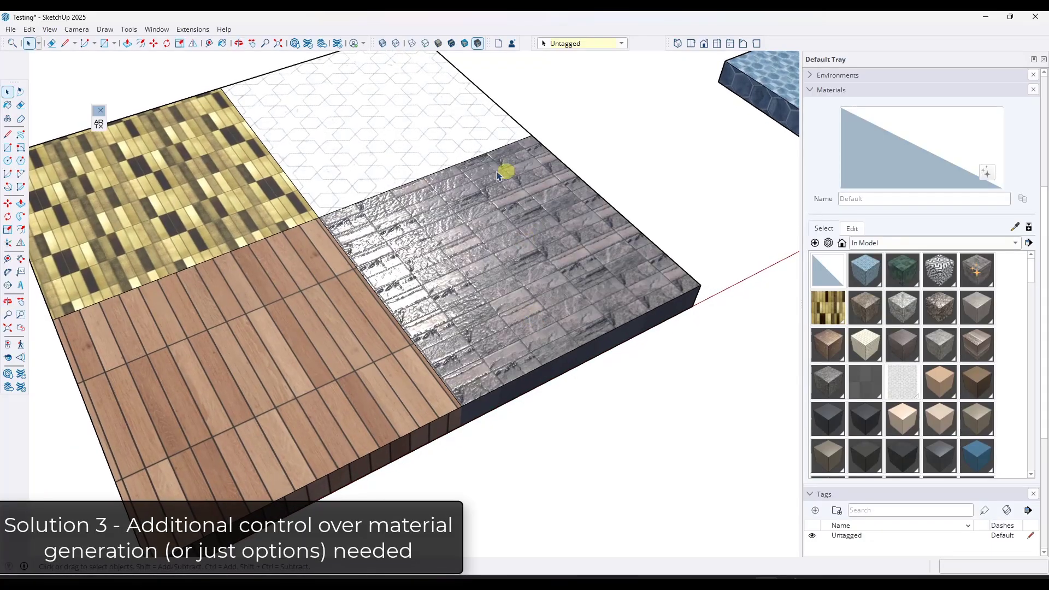
# Sample the generated stone panel material from the block, then undo and redo the AI generation to compare both versions.
pyautogui.click(1014, 227)
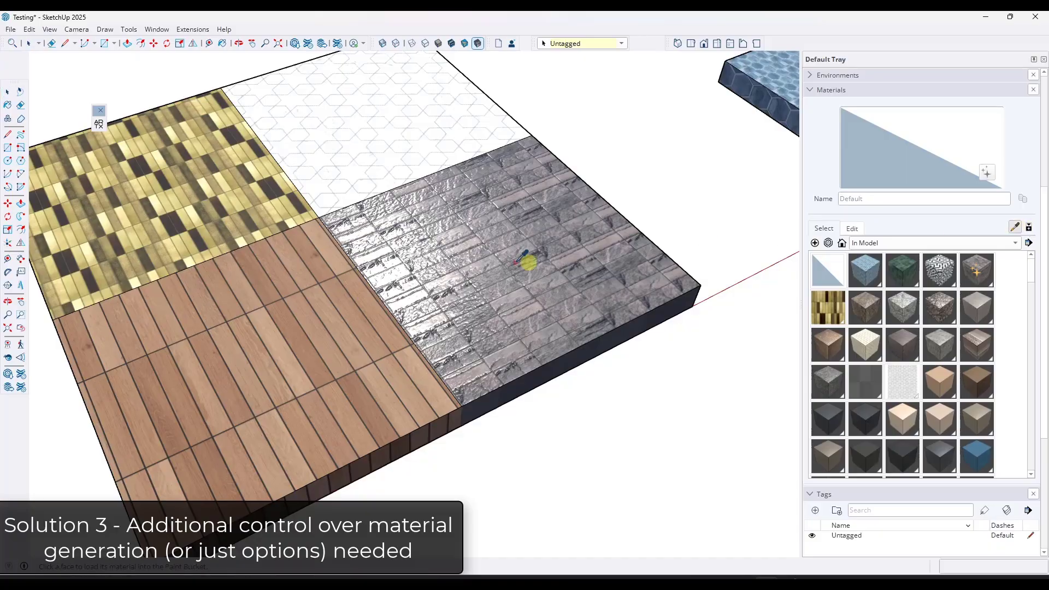
pyautogui.click(529, 262)
pyautogui.scroll(3, 601, 253)
pyautogui.moveTo(565, 269); pyautogui.dragTo(534, 332, button='middle')
pyautogui.scroll(-2, 525, 287)
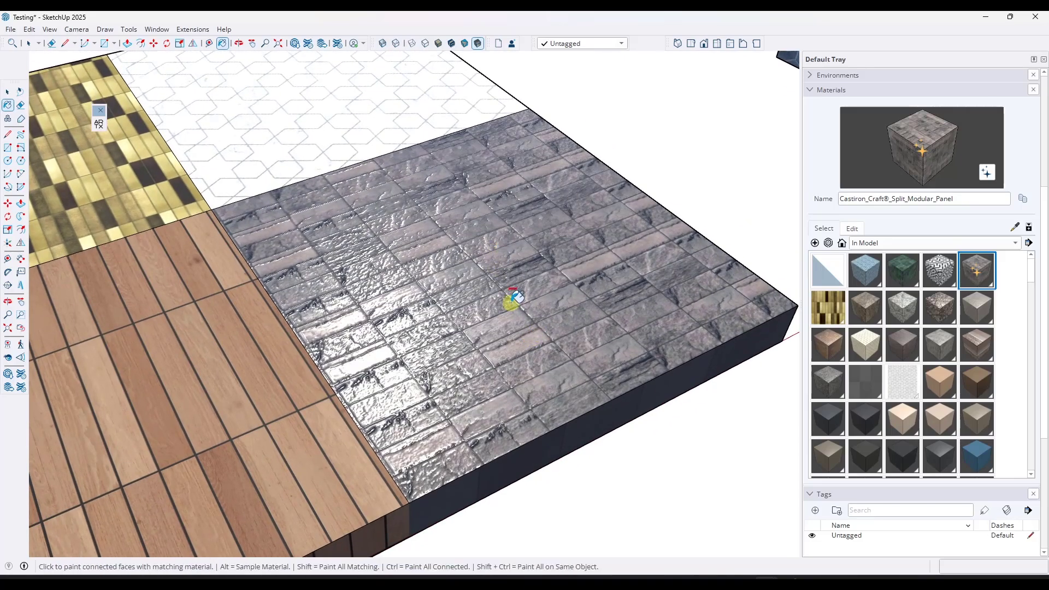
pyautogui.hotkey('ctrl', 'z')
pyautogui.hotkey('ctrl', 'y')
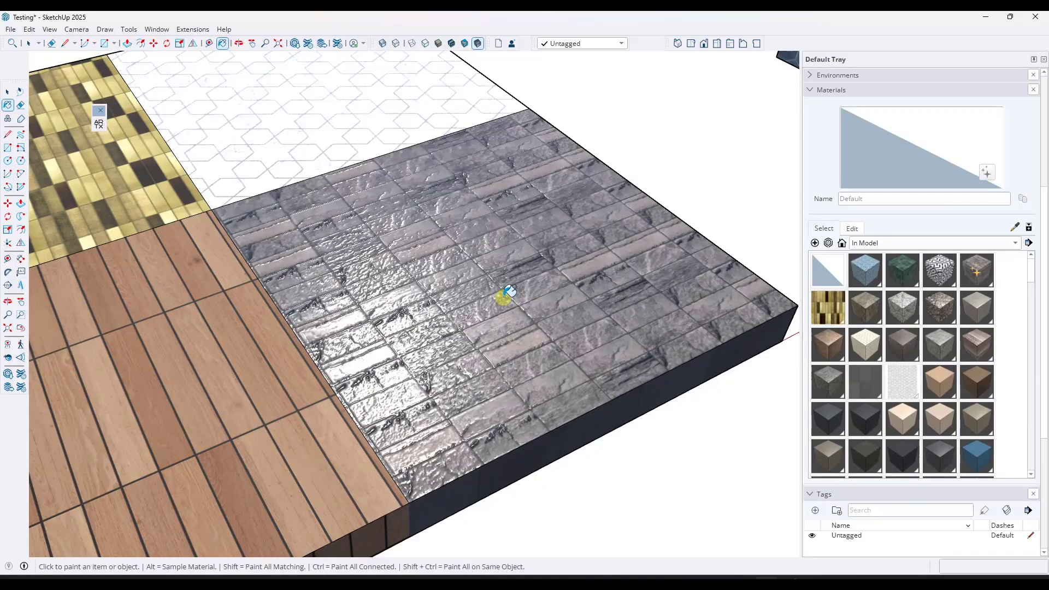
# Sample the stone panel material again and set its roughness to 0.17 and ambient occlusion to 0.74.
pyautogui.moveTo(488, 311); pyautogui.dragTo(515, 280, button='middle')
pyautogui.click(1014, 227)
pyautogui.click(633, 274)
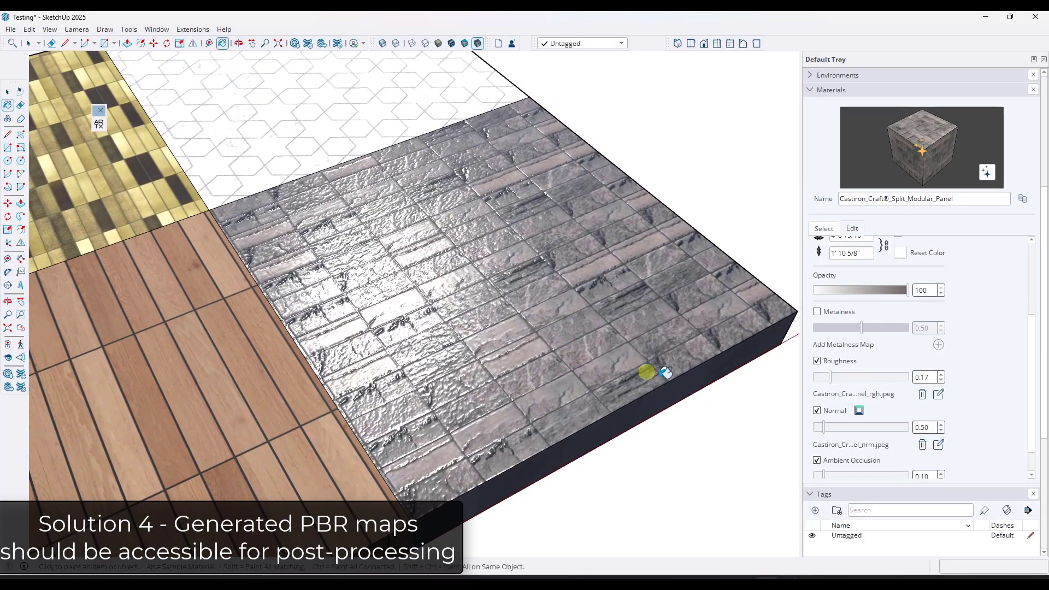
pyautogui.scroll(-3, 852, 430)
pyautogui.moveTo(826, 415)
pyautogui.mouseDown()
pyautogui.moveTo(879, 416)
pyautogui.moveTo(825, 421)
pyautogui.moveTo(869, 418)
pyautogui.mouseUp()
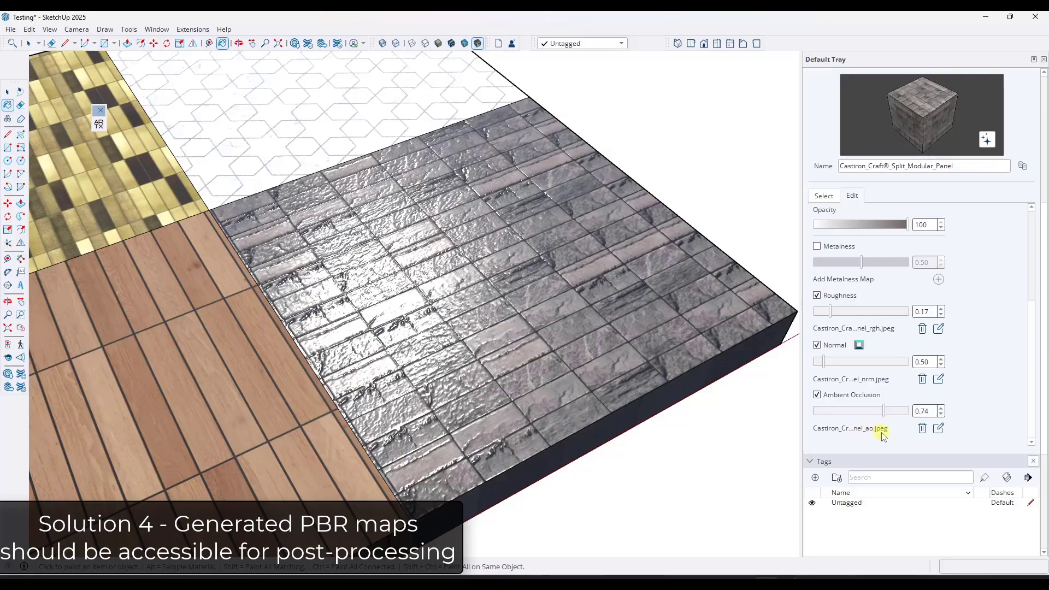
# Check the reflections on the stone panel square and set its material's roughness to 0.89.
pyautogui.press('o')
pyautogui.moveTo(590, 335); pyautogui.dragTo(603, 338)
pyautogui.press('b')
pyautogui.moveTo(831, 313); pyautogui.dragTo(894, 321)
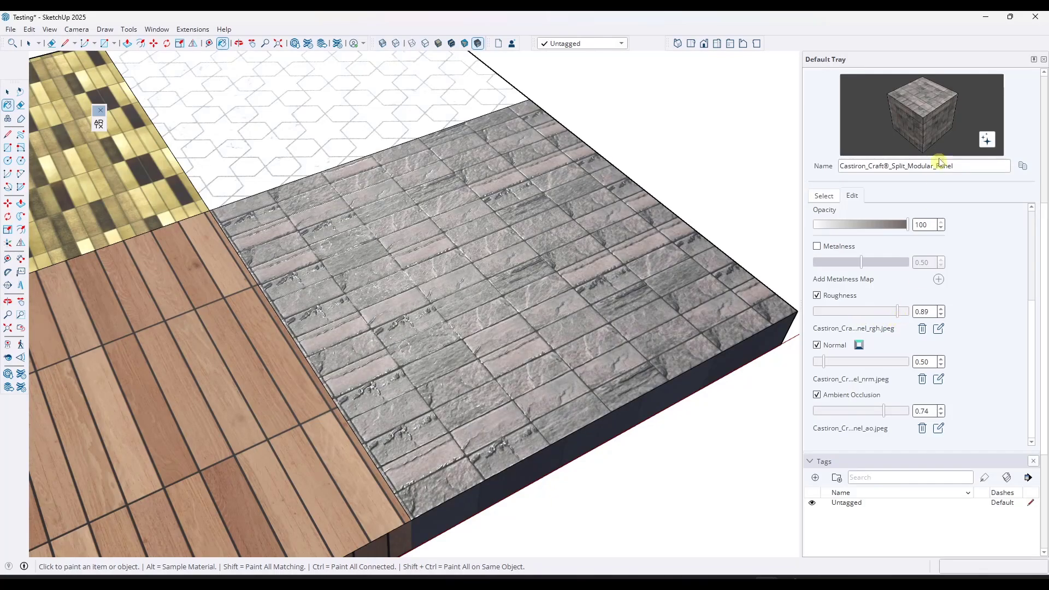
# Examine the stone panel surface and review its material's texture image, roughness, normal and ambient occlusion maps.
pyautogui.moveTo(579, 320)
pyautogui.mouseDown(button='middle')
pyautogui.moveTo(588, 314)
pyautogui.moveTo(578, 257)
pyautogui.moveTo(485, 316)
pyautogui.moveTo(516, 319)
pyautogui.mouseUp(button='middle')
pyautogui.press('b')
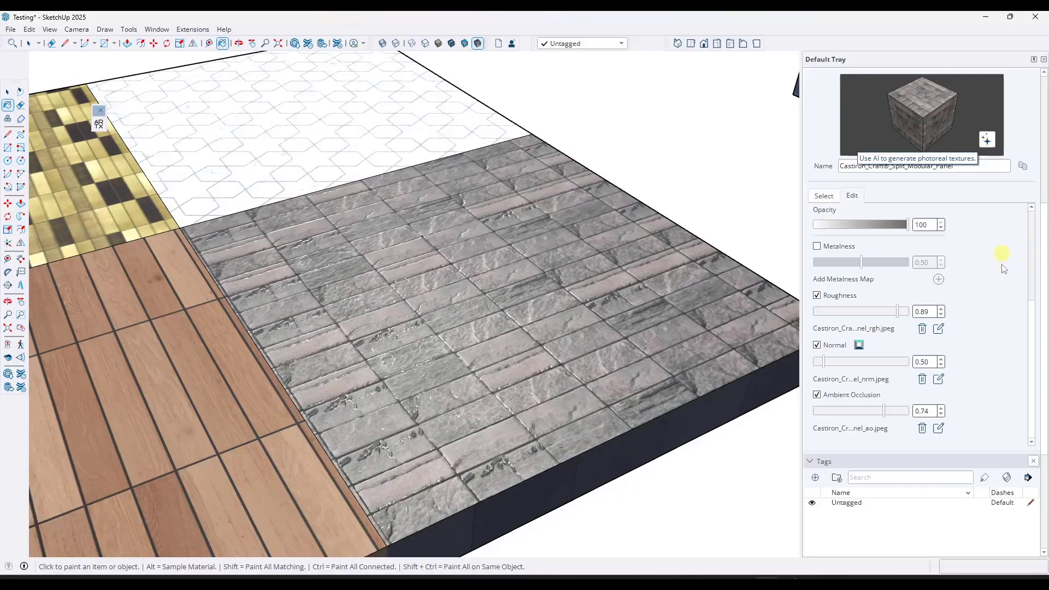
pyautogui.scroll(2, 1001, 327)
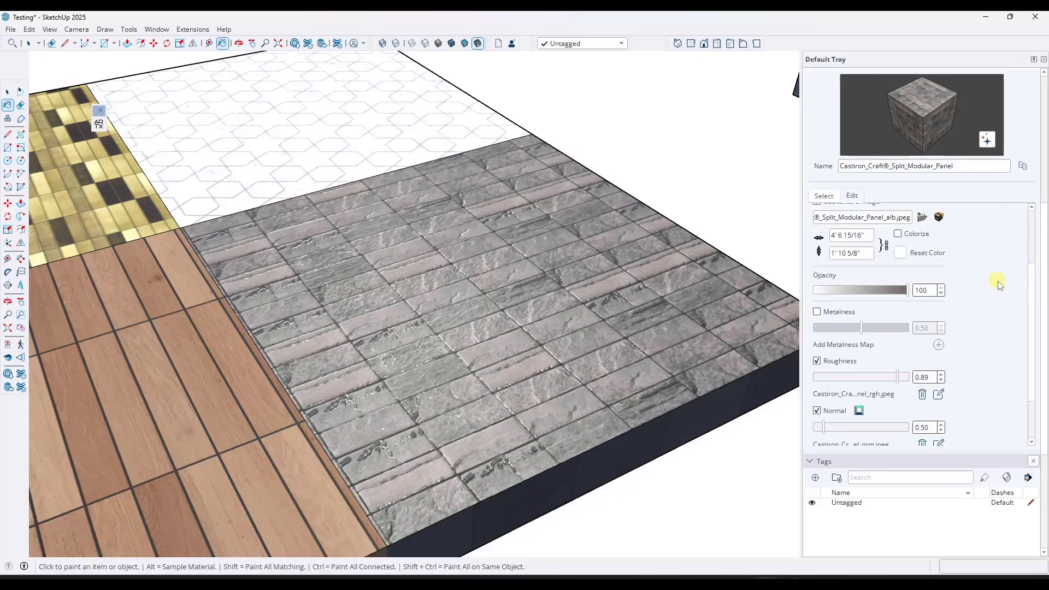
pyautogui.scroll(1, 999, 285)
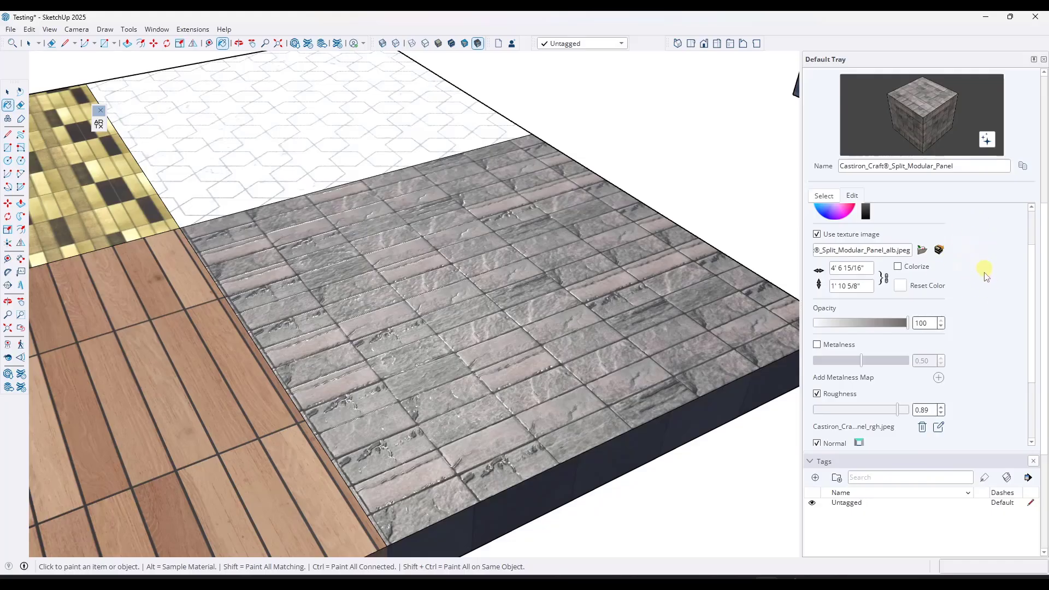
pyautogui.scroll(-2, 992, 333)
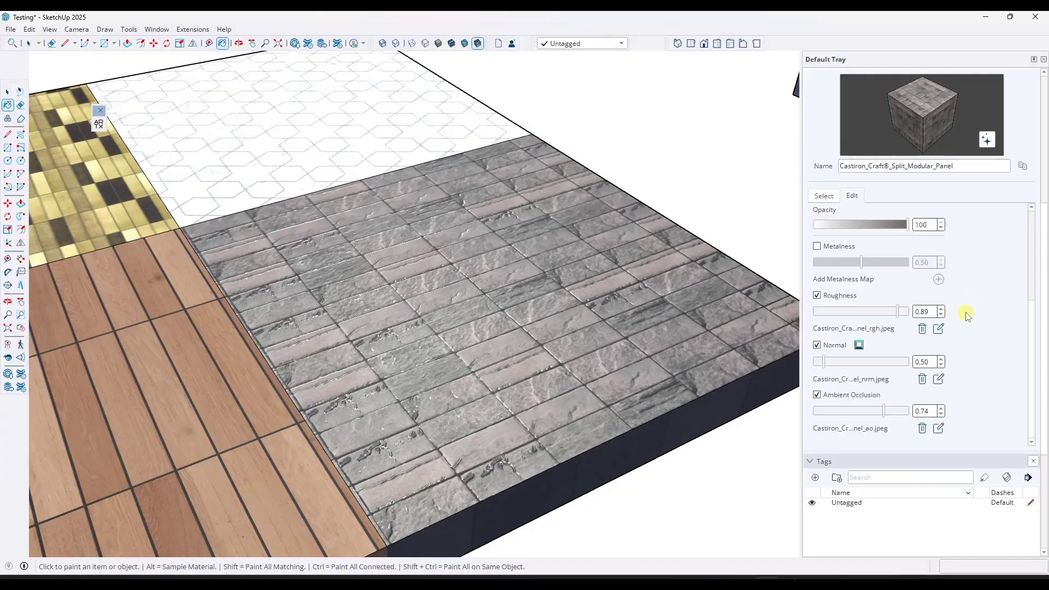
pyautogui.scroll(1, 973, 393)
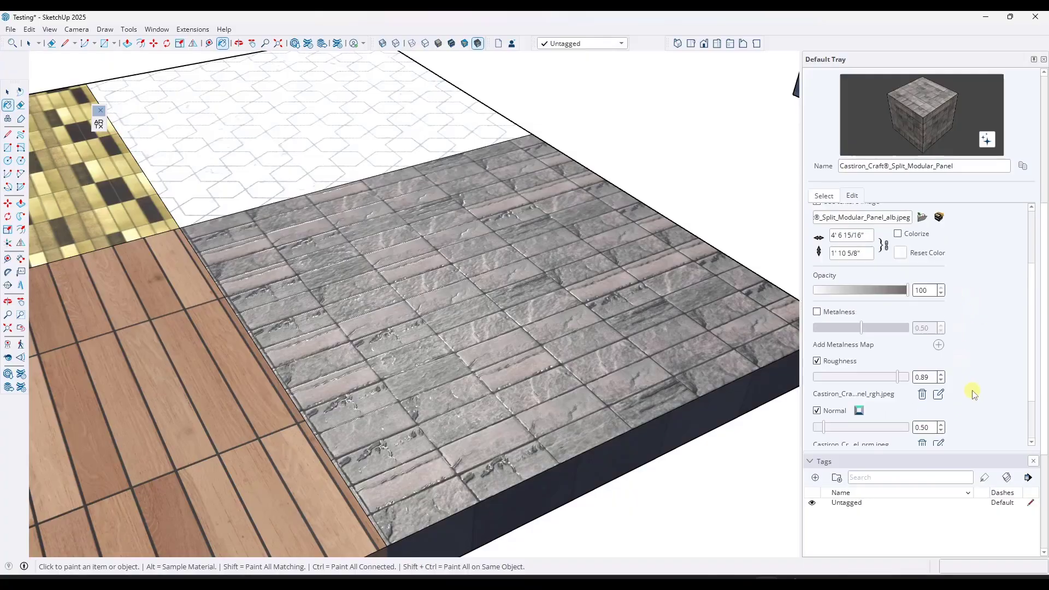
pyautogui.scroll(-2, 982, 334)
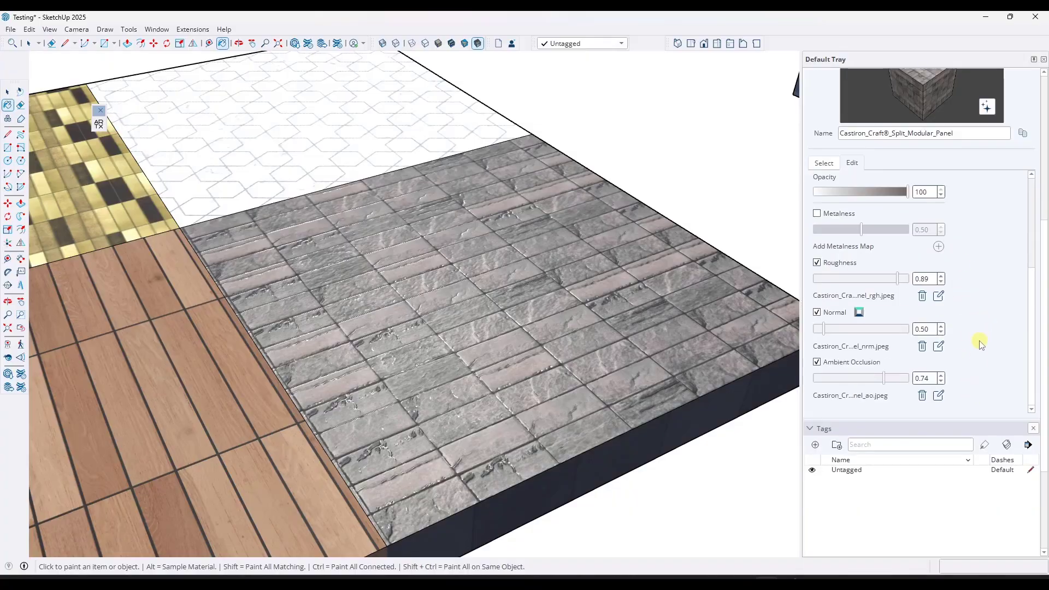